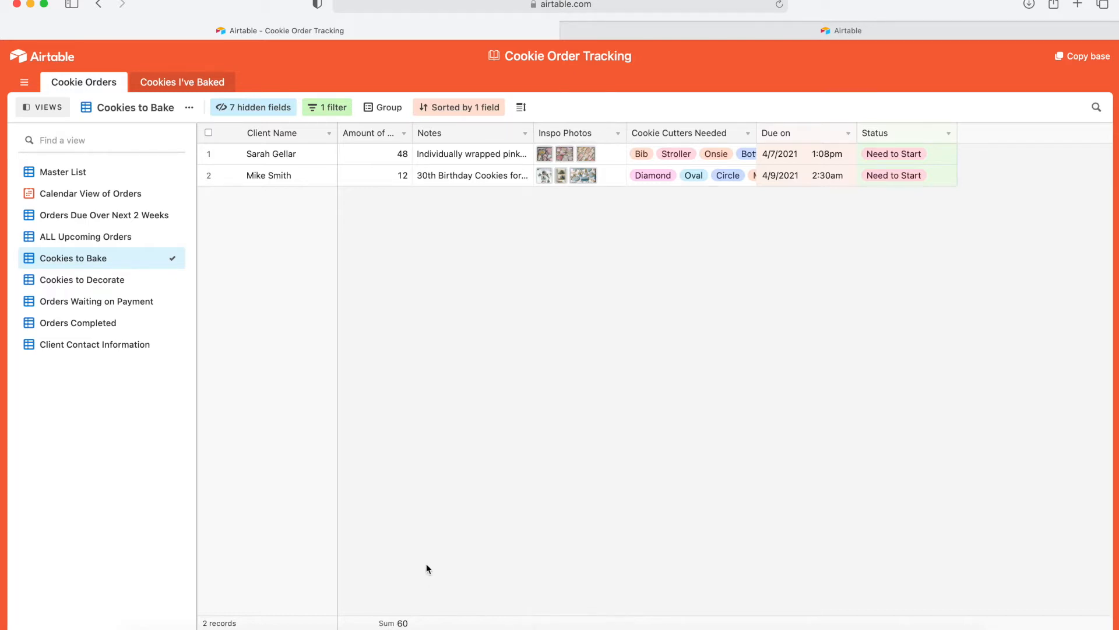
# Switch through Calendar View of Orders and Master List to the ALL Upcoming Orders view.
pyautogui.click(102, 191)
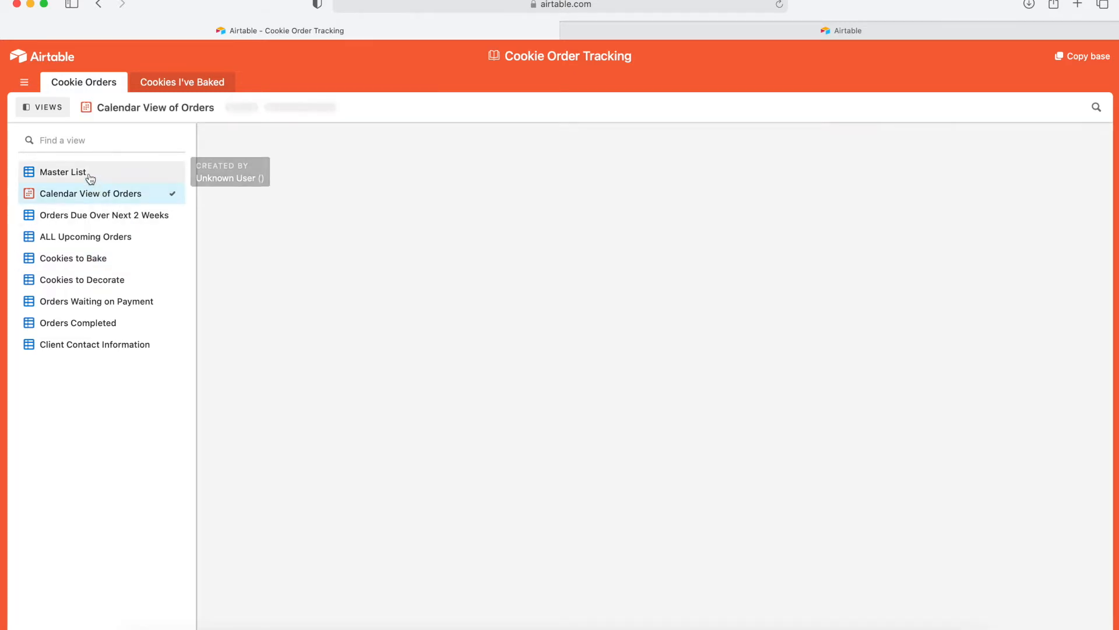
pyautogui.click(88, 172)
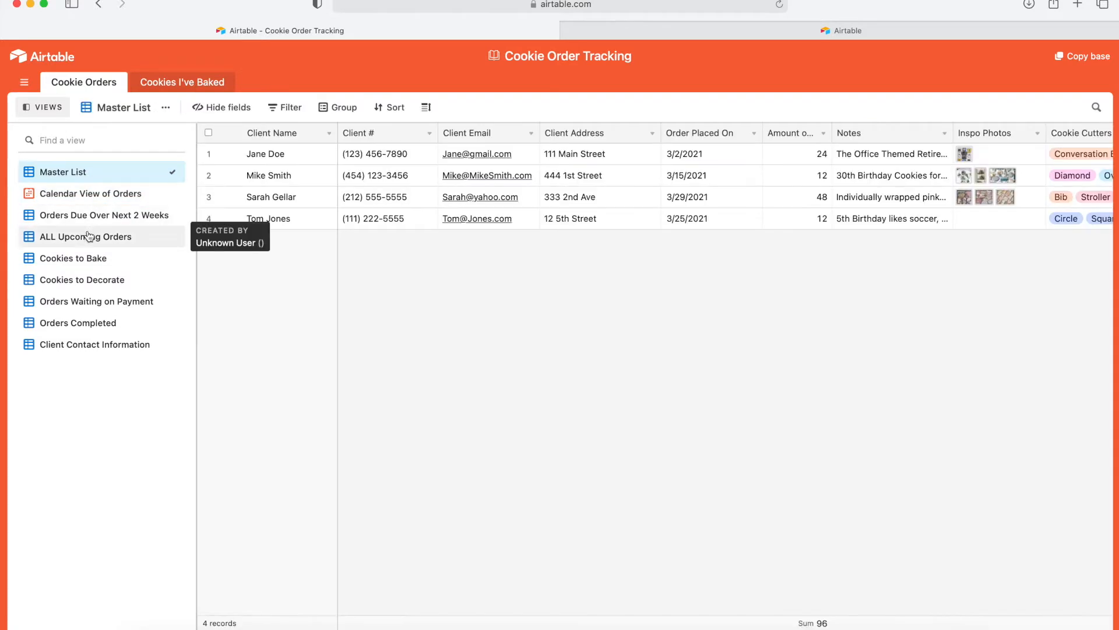
pyautogui.click(90, 236)
# Select the first order's notes, due date, payment and status cells, then clear the selection.
pyautogui.click(495, 150)
pyautogui.click(627, 156)
pyautogui.click(662, 155)
pyautogui.click(825, 155)
pyautogui.click(750, 312)
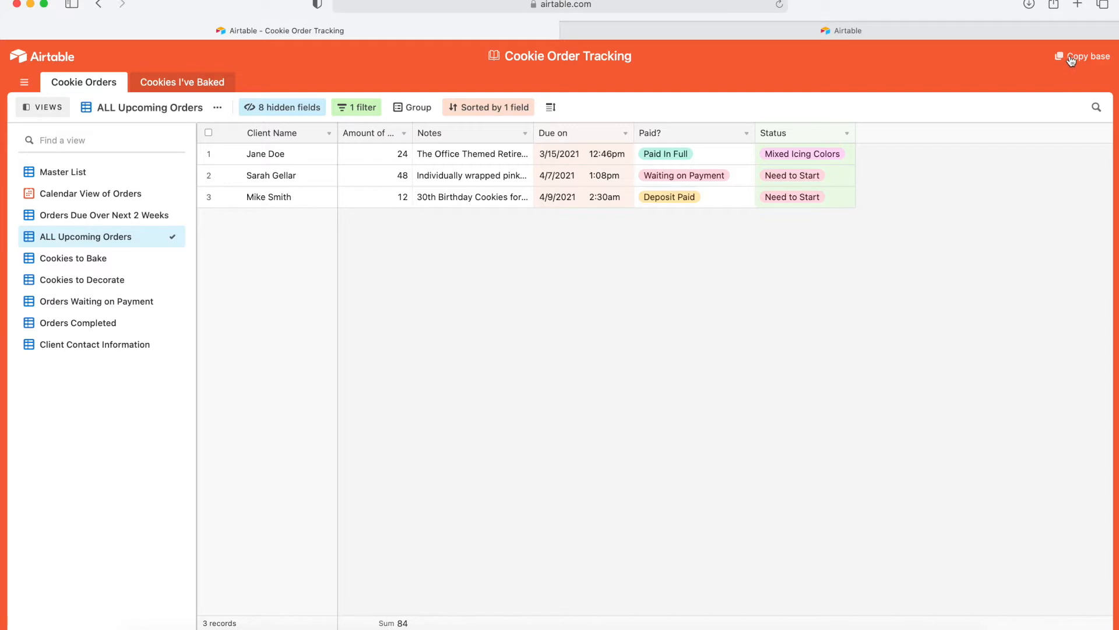
pyautogui.click(927, 34)
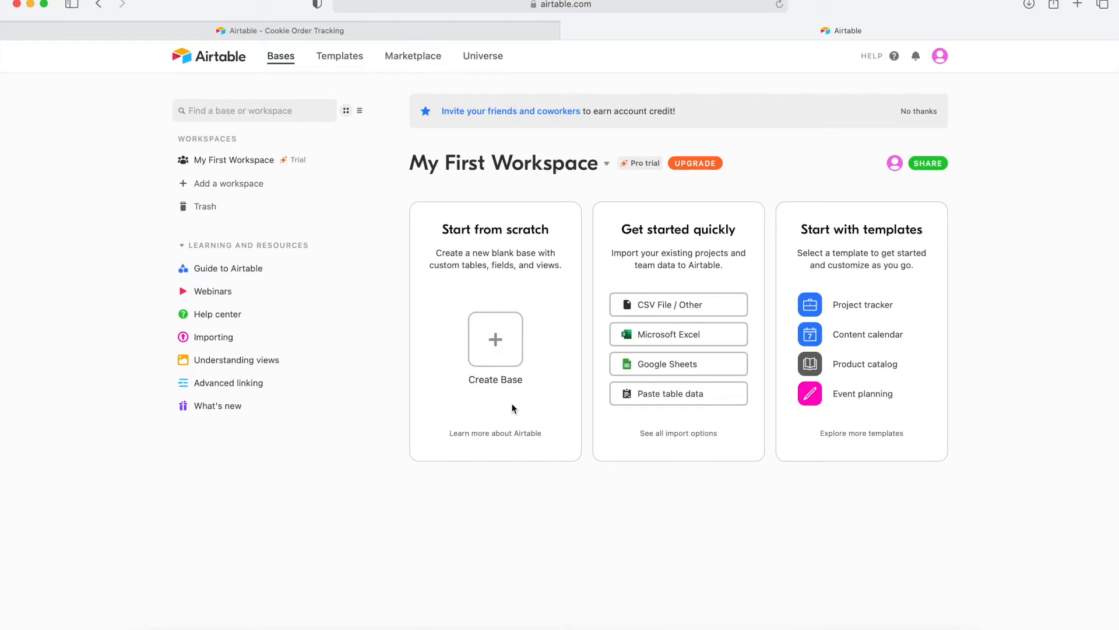
pyautogui.click(351, 35)
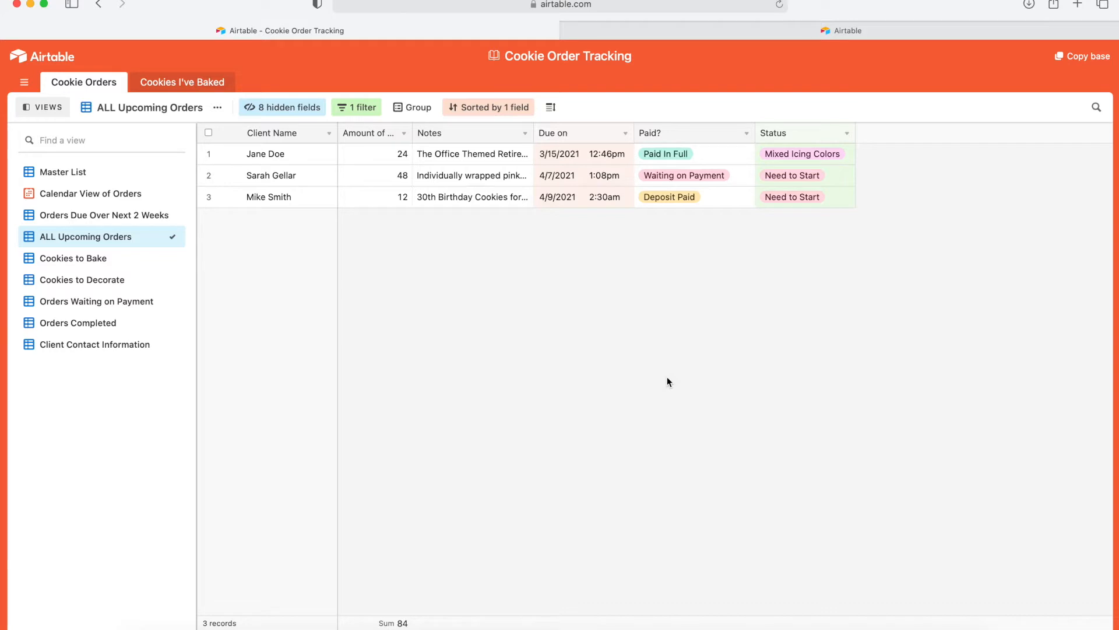
# Copy the base into My First Workspace and open the new Cookie Order Tracking copy.
pyautogui.click(1077, 59)
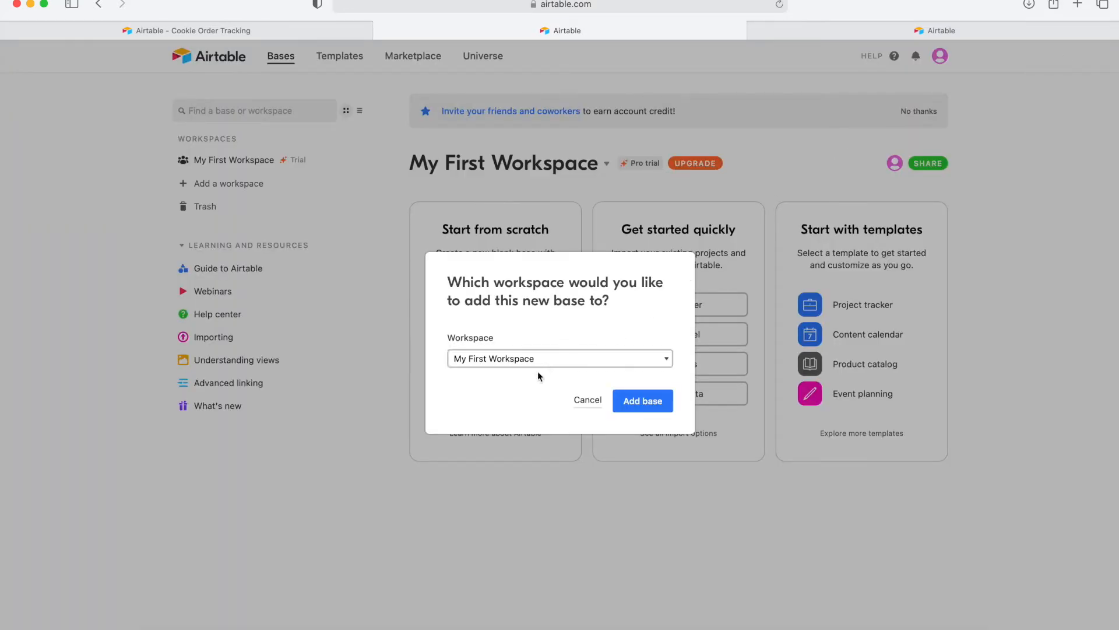
pyautogui.click(650, 407)
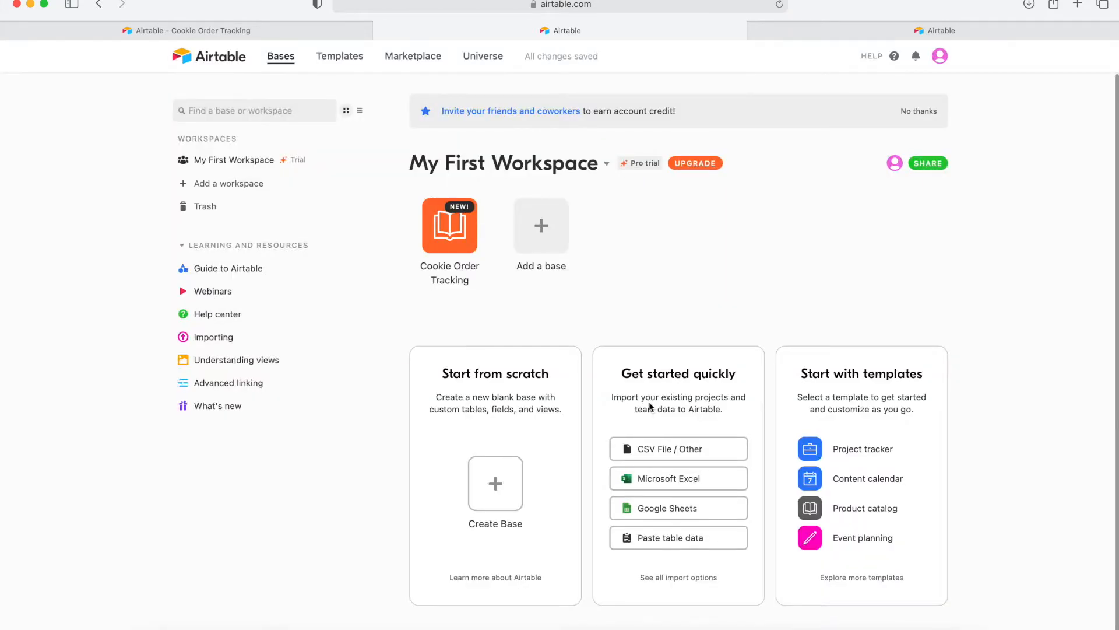
pyautogui.click(455, 247)
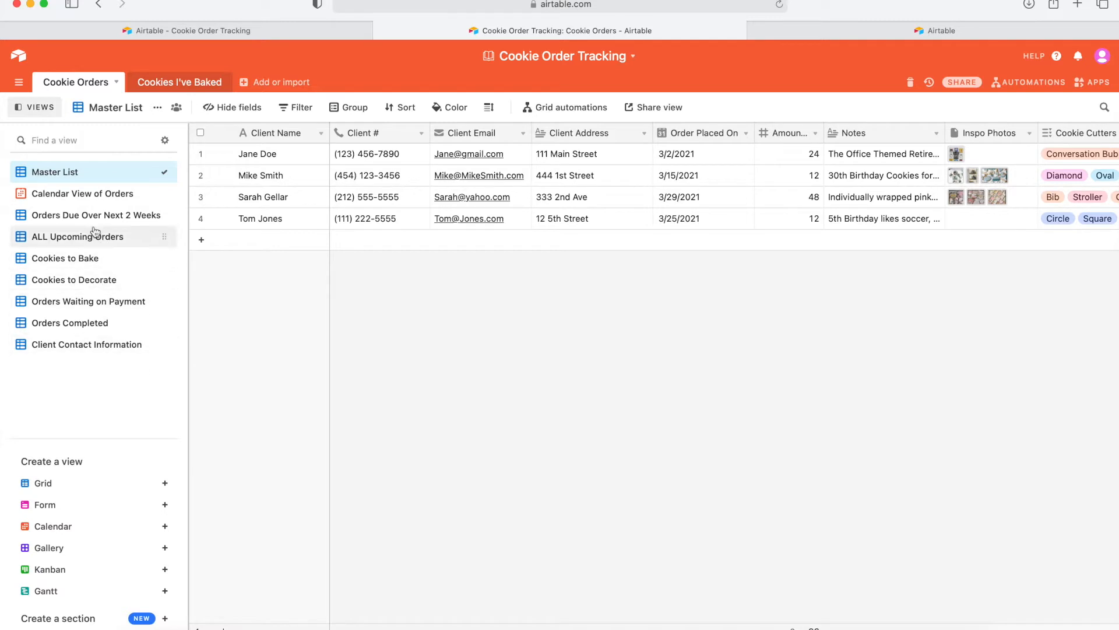
# Toggle the Views sidebar, visit the Cookies I've Baked table, then show the Calendar View of Orders.
pyautogui.click(29, 111)
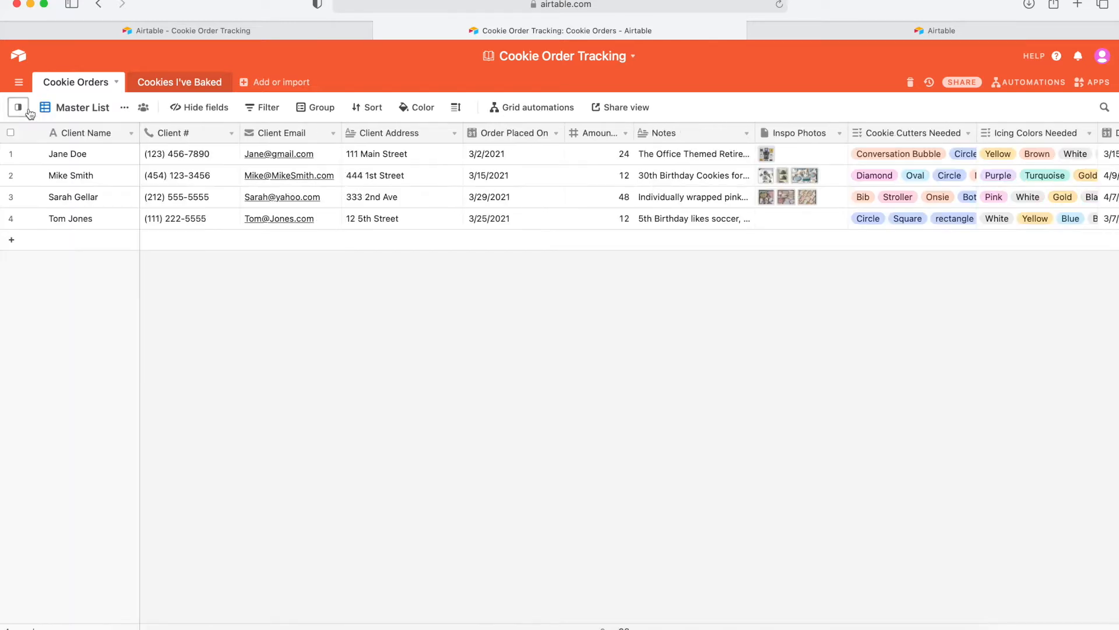
pyautogui.click(19, 109)
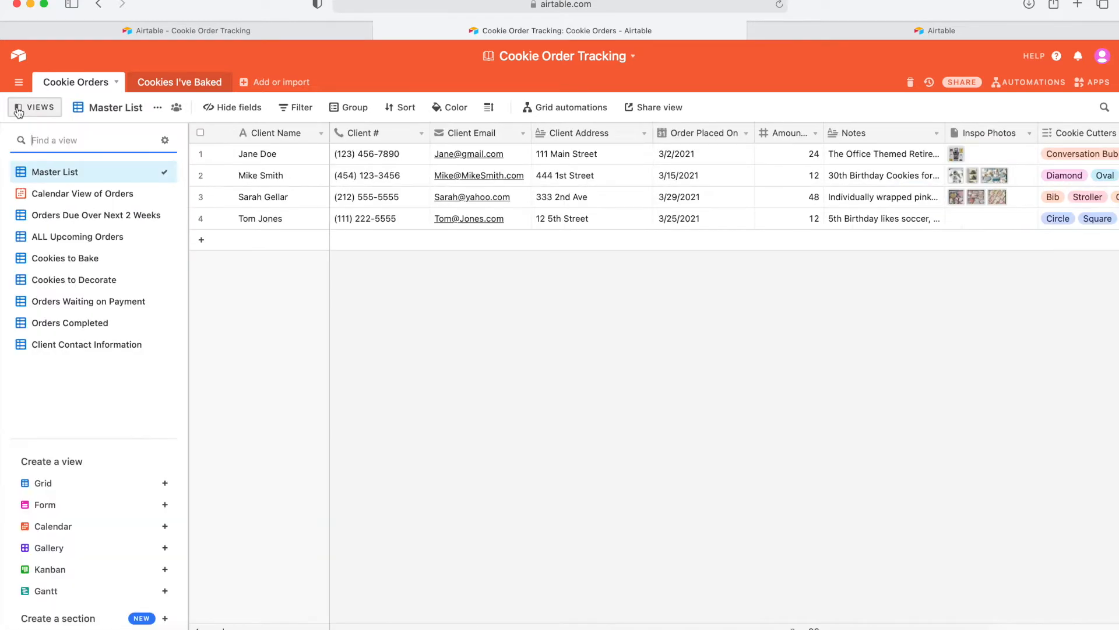
pyautogui.click(169, 83)
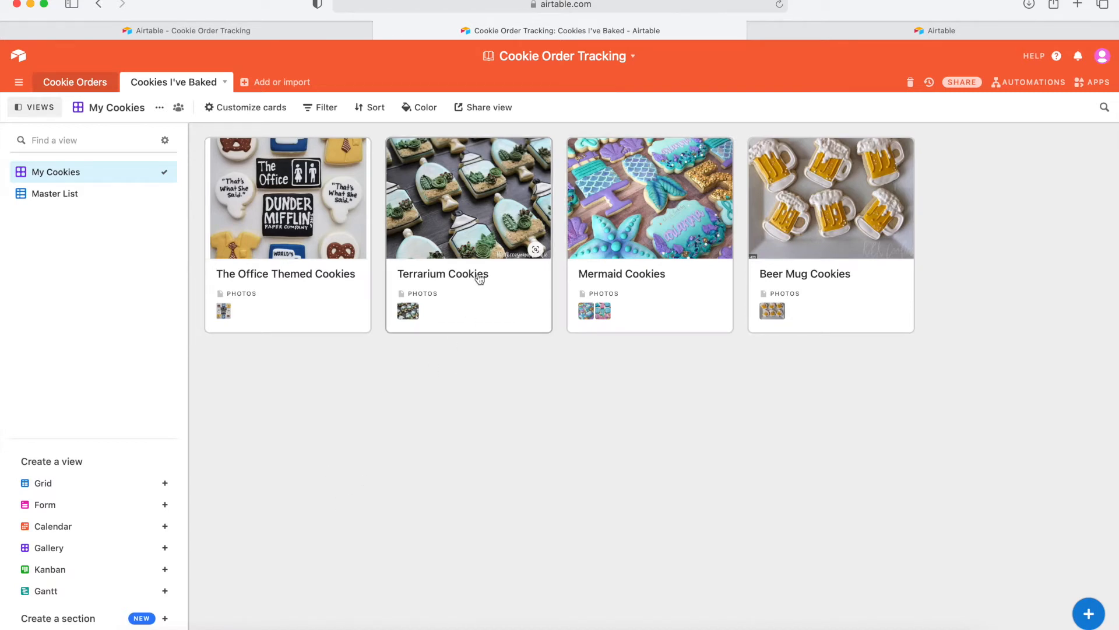
pyautogui.click(82, 85)
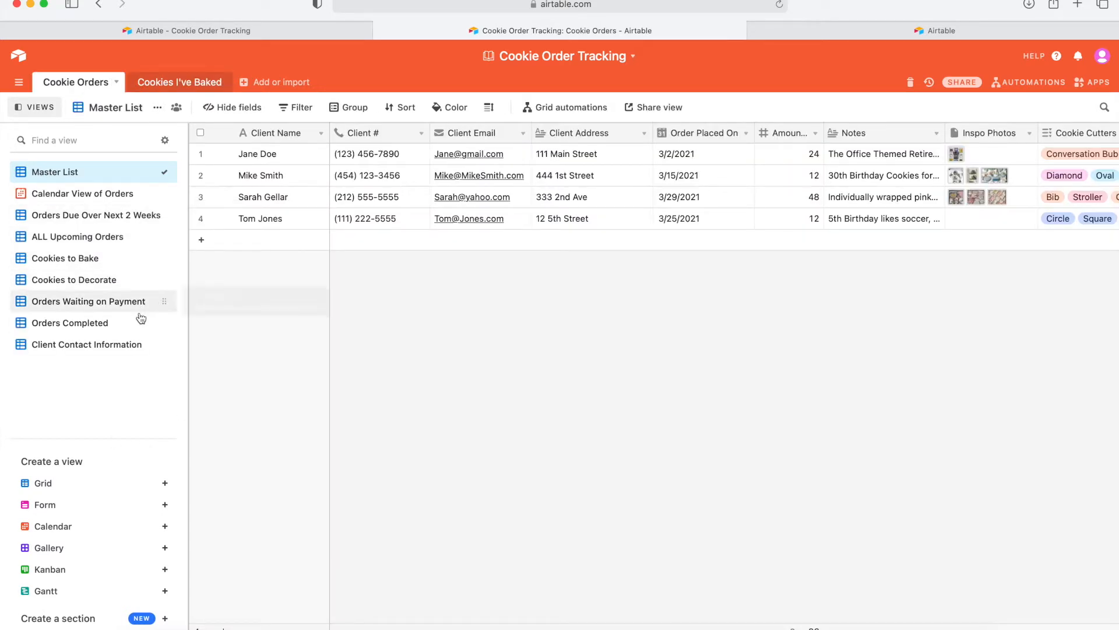
pyautogui.click(108, 198)
pyautogui.moveTo(50, 526)
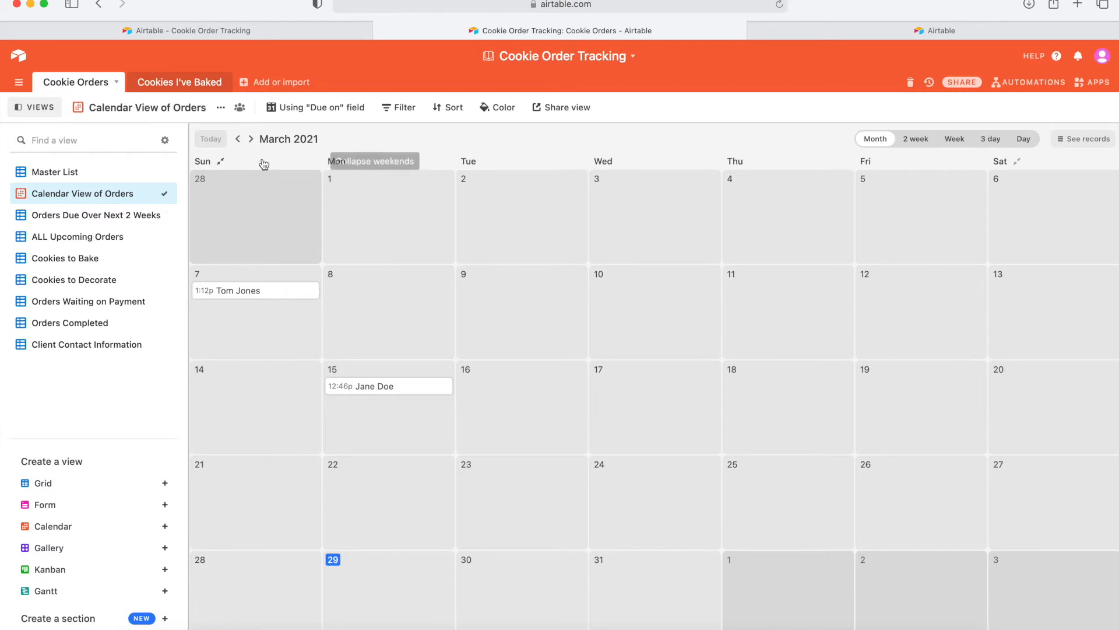
# Advance the calendar to April 2021 and review the April 7 order's full record.
pyautogui.click(251, 139)
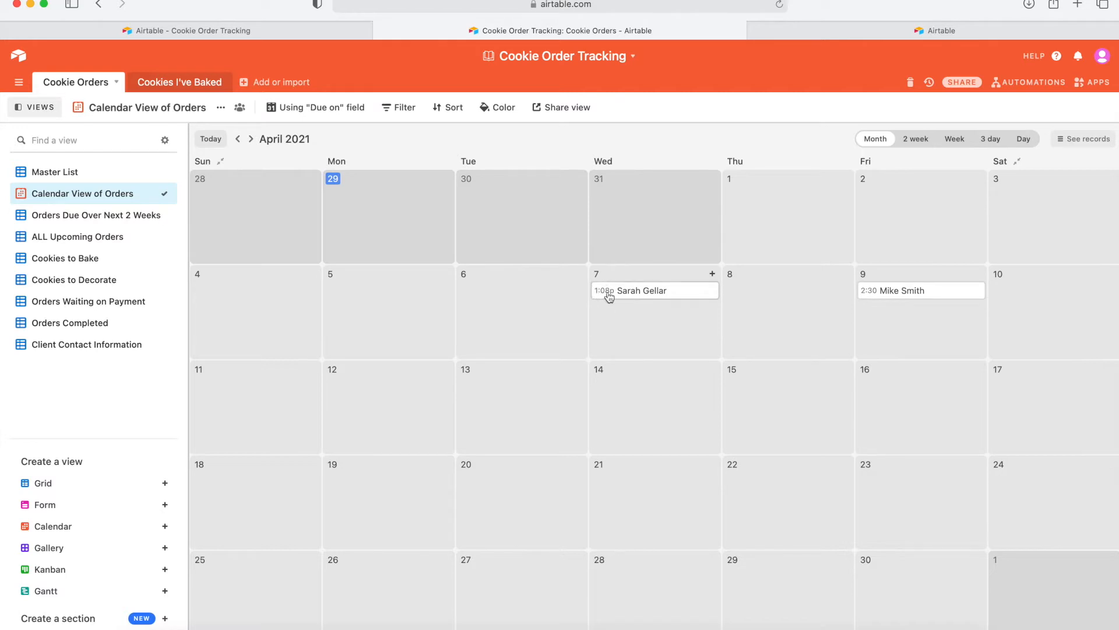
pyautogui.click(668, 296)
pyautogui.click(624, 257)
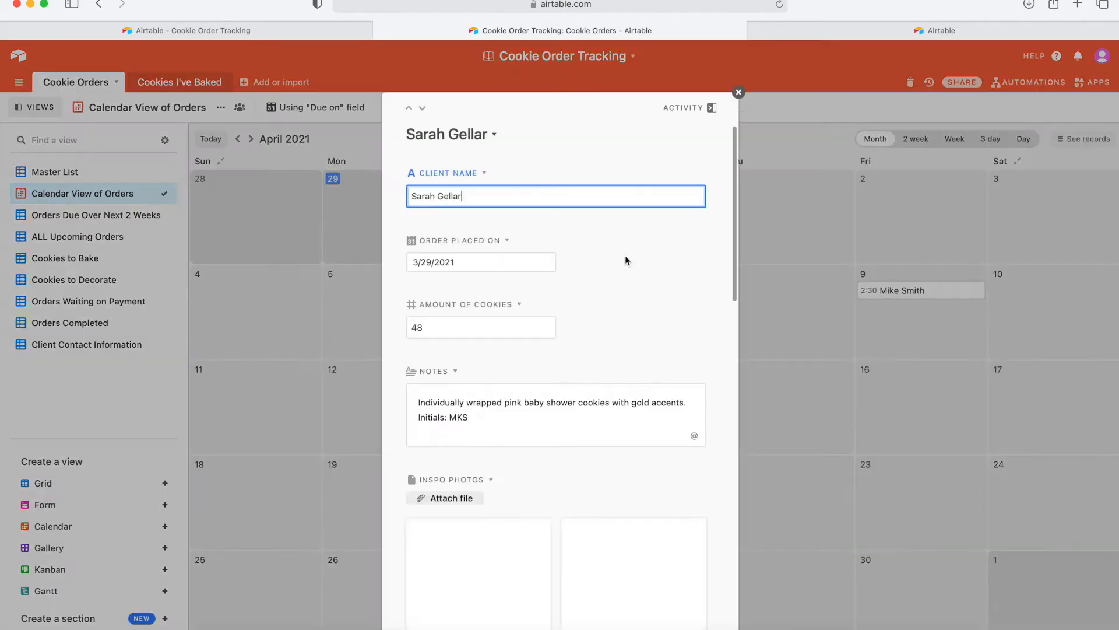
pyautogui.scroll(-3, 629, 356)
pyautogui.scroll(-15, 630, 355)
pyautogui.scroll(-10, 631, 357)
pyautogui.scroll(-2, 629, 356)
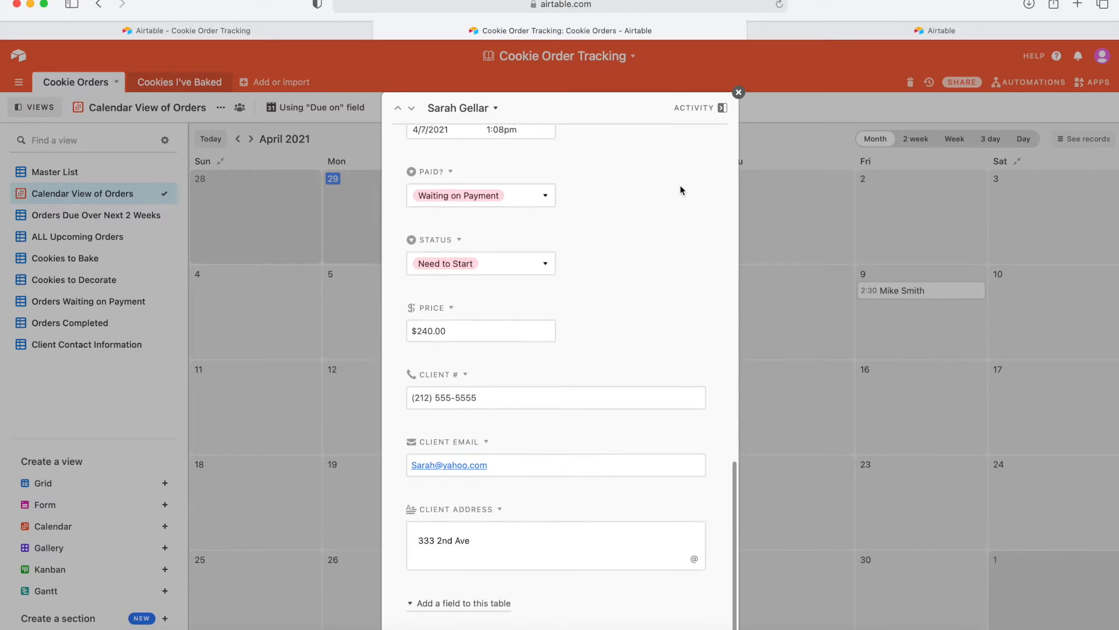
pyautogui.click(738, 93)
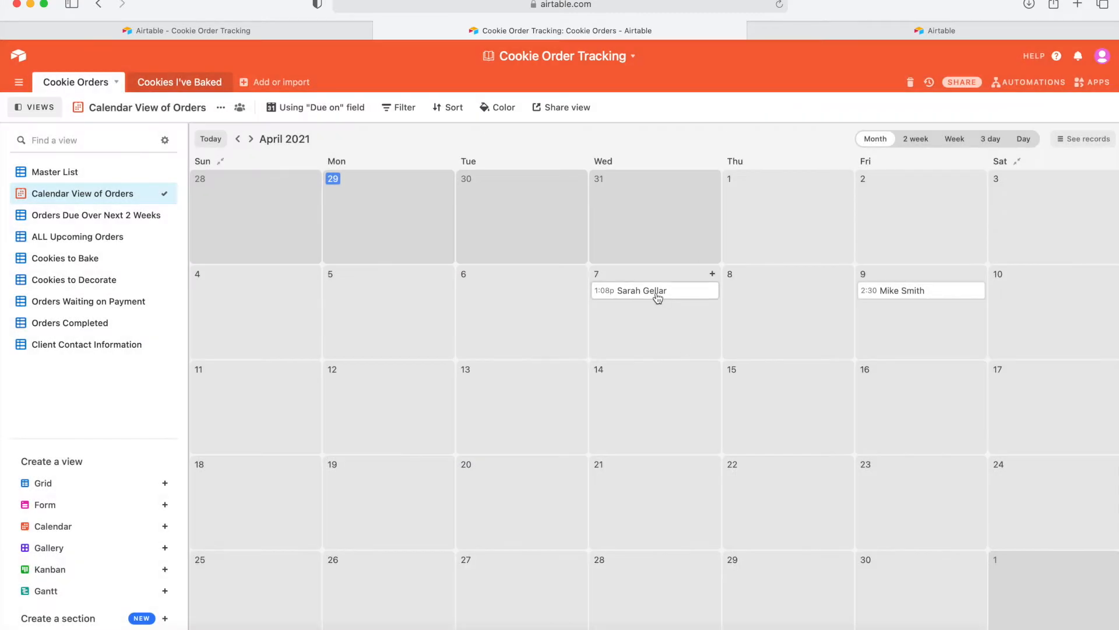
# Move the April 7 order to April 8 and back, then return to ALL Upcoming Orders.
pyautogui.moveTo(679, 291); pyautogui.dragTo(765, 285)
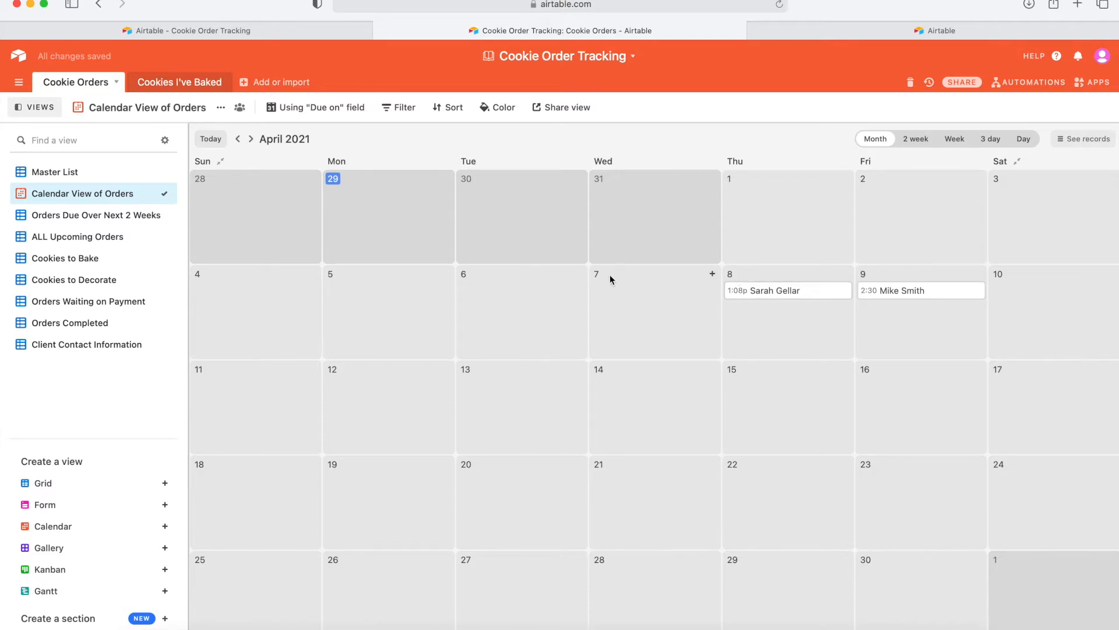
pyautogui.moveTo(766, 291); pyautogui.dragTo(635, 289)
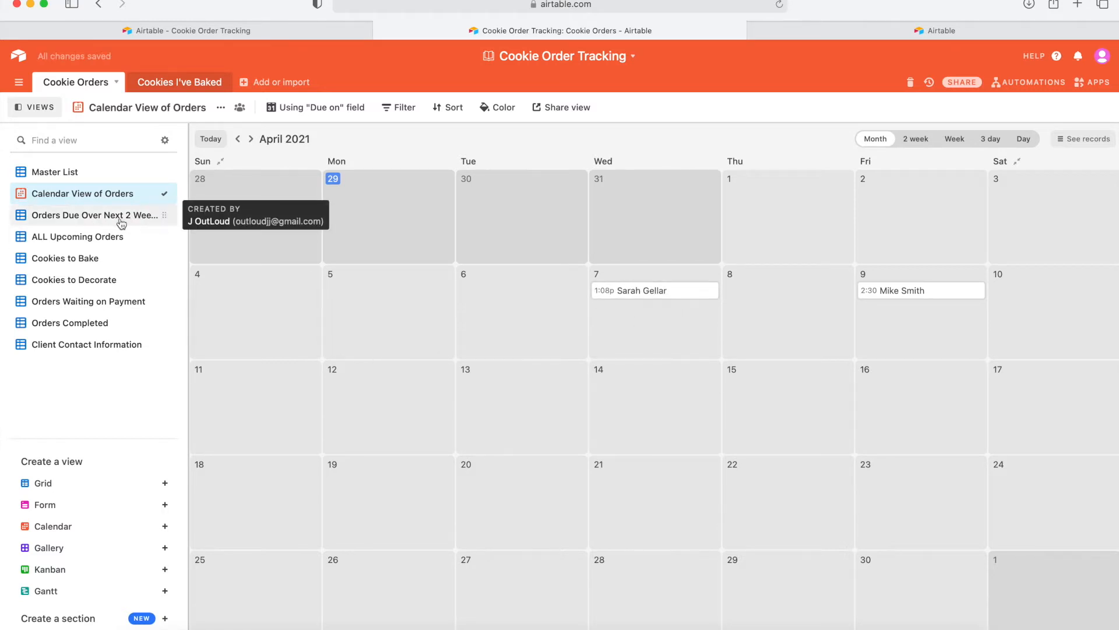
pyautogui.click(86, 237)
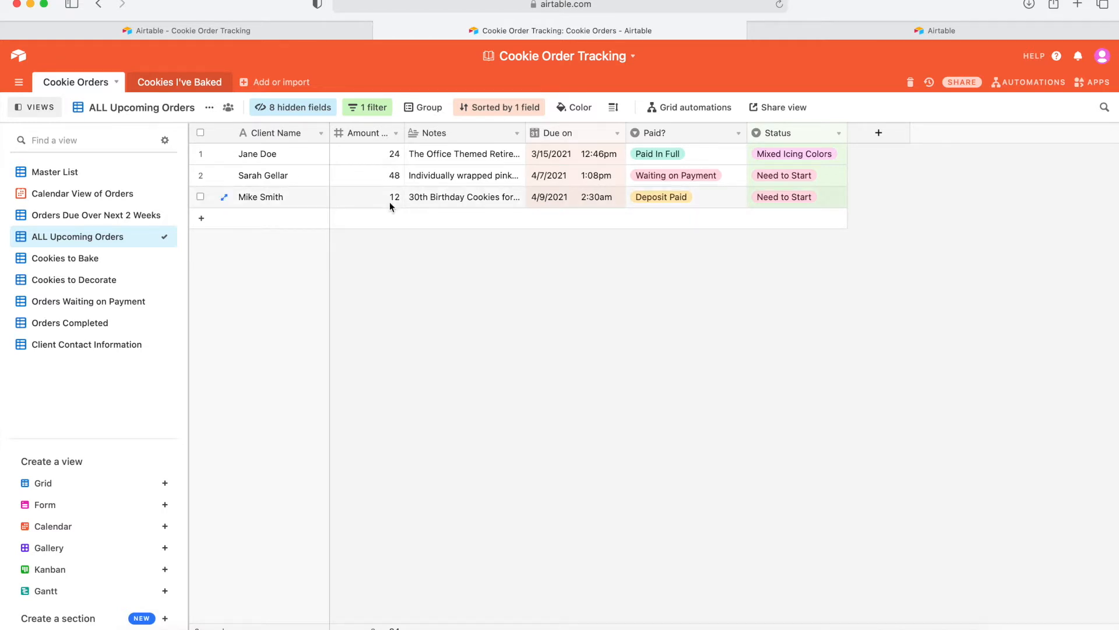
# Browse Orders Due Over Next 2 Weeks and Cookies to Bake, leave the status unchanged, then show Cookies to Decorate.
pyautogui.click(103, 215)
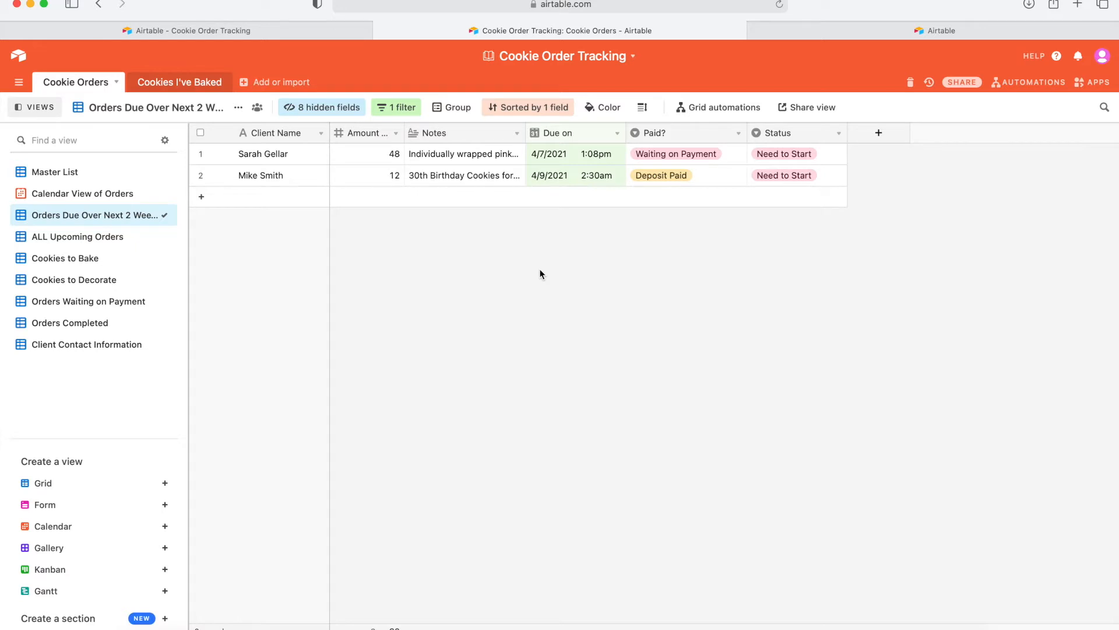
pyautogui.click(76, 259)
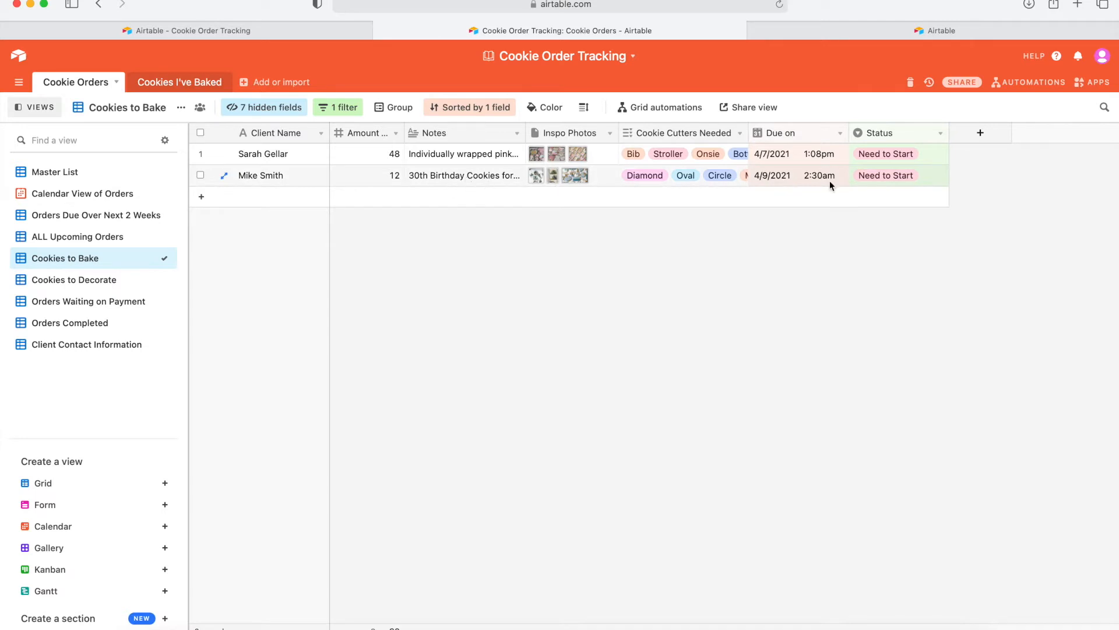
pyautogui.click(885, 156)
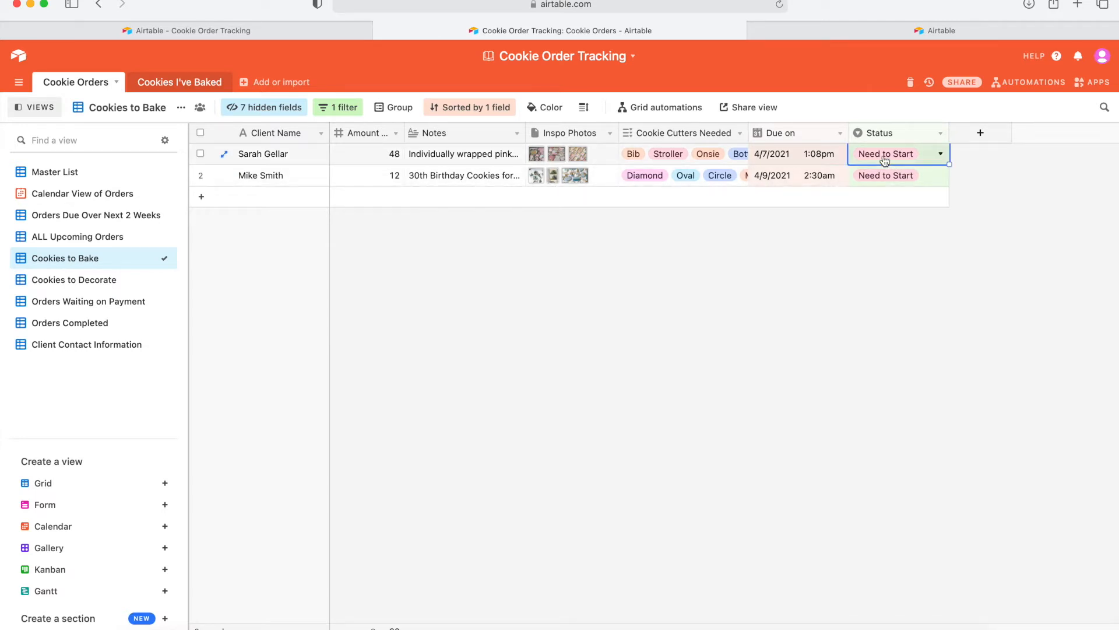
pyautogui.click(885, 156)
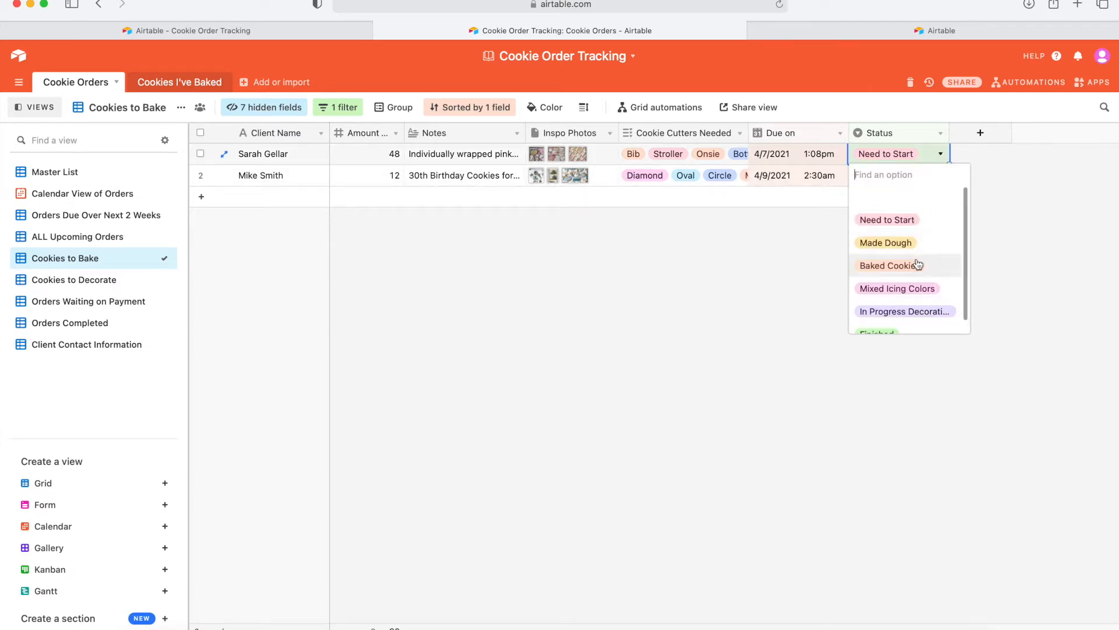
pyautogui.click(730, 312)
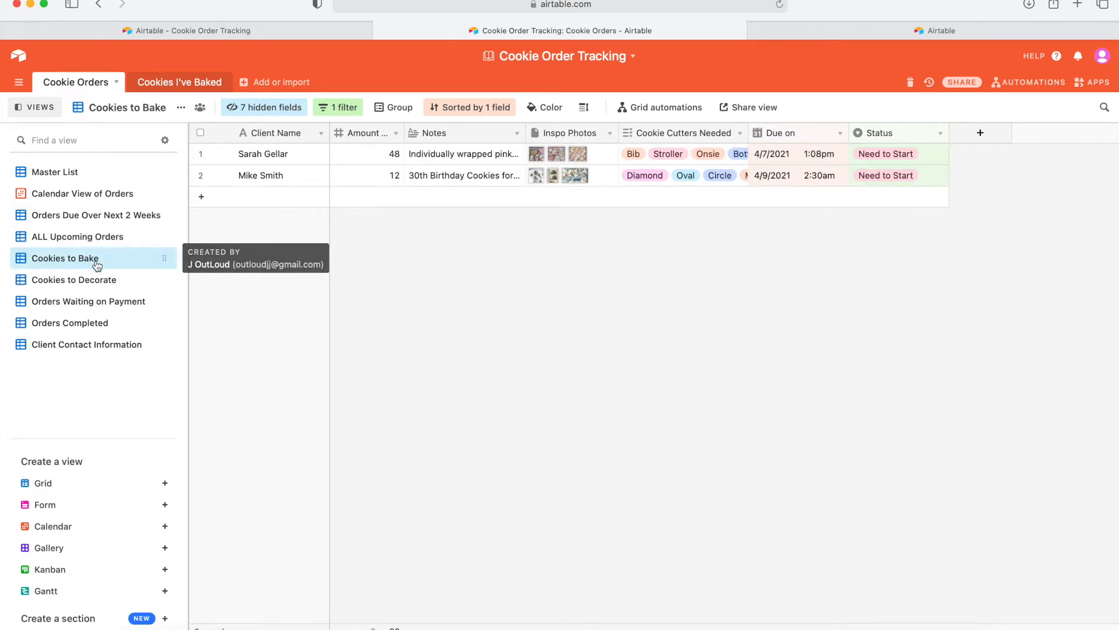
pyautogui.click(82, 282)
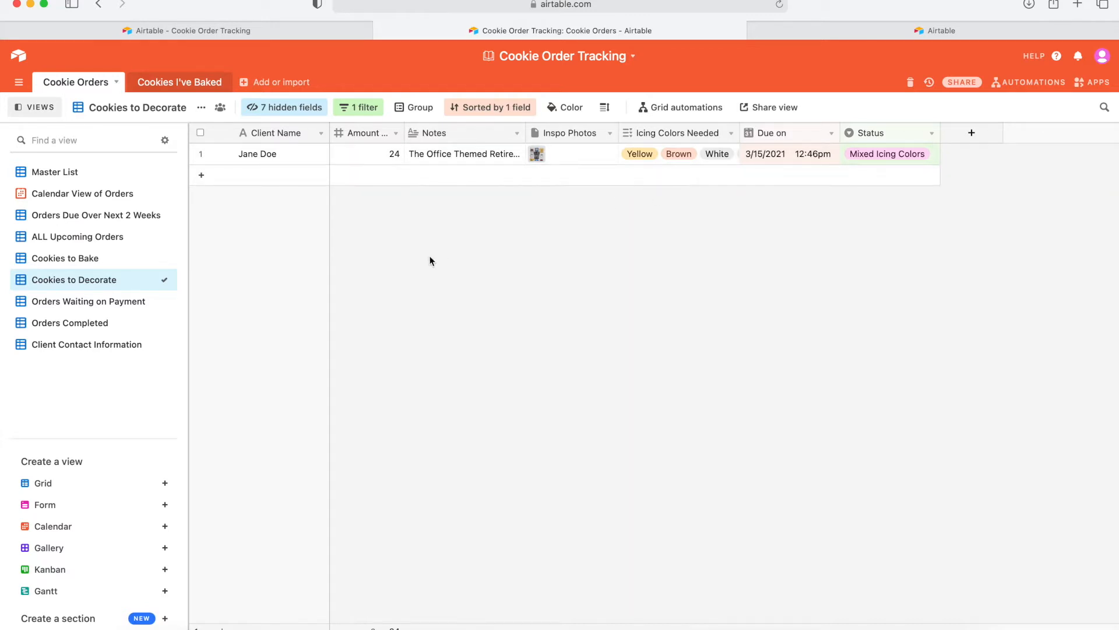
# In Orders Waiting on Payment, mark the second order Paid In Full.
pyautogui.click(107, 310)
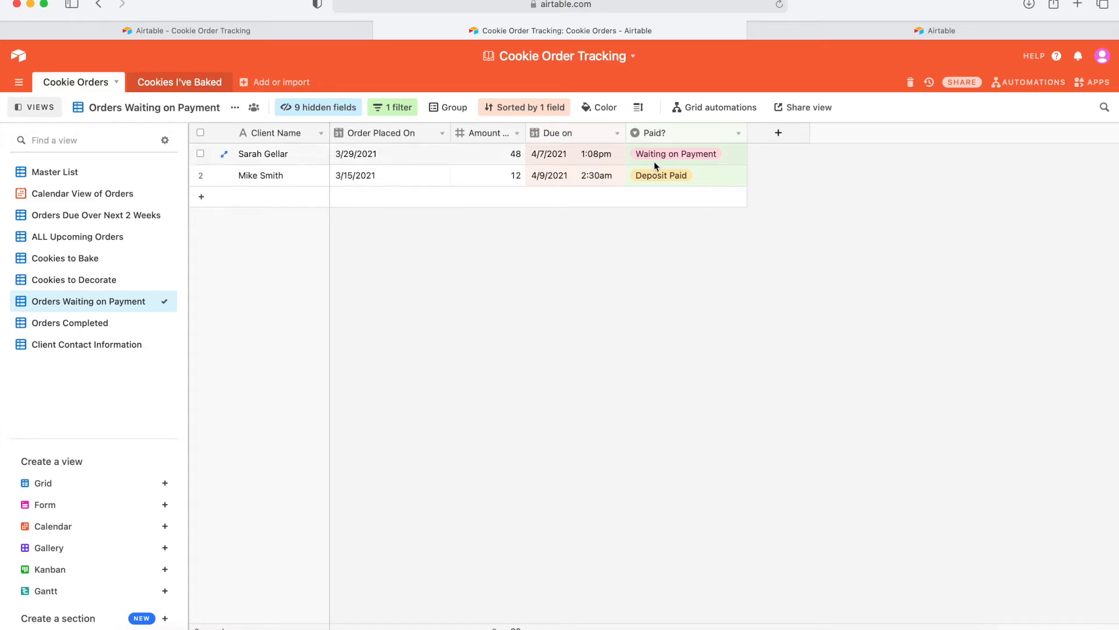
pyautogui.click(679, 176)
pyautogui.click(678, 179)
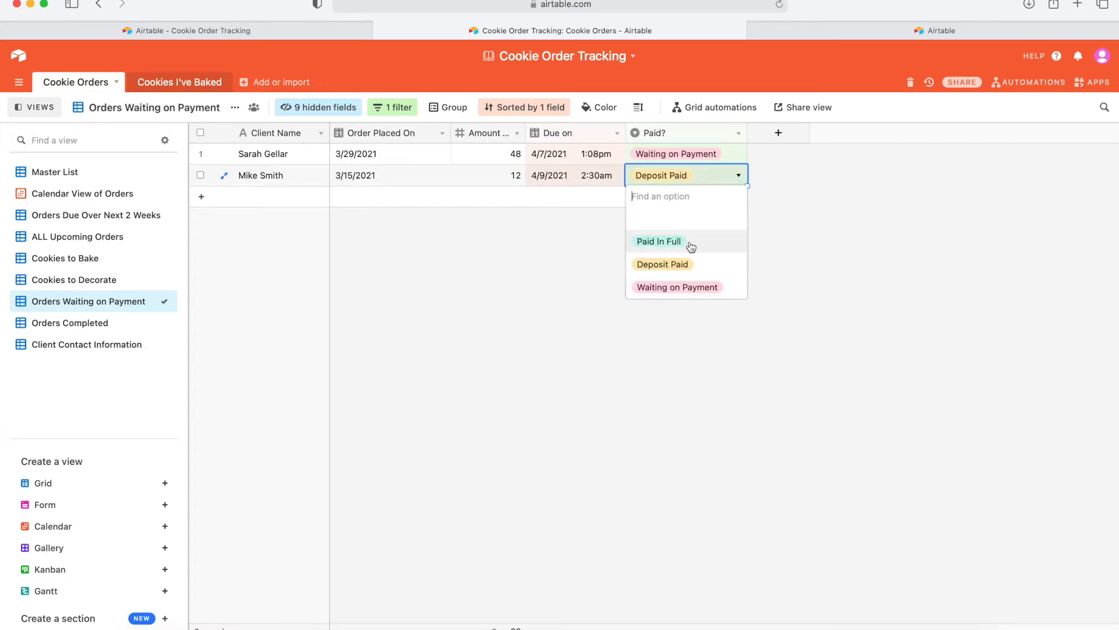
pyautogui.click(659, 241)
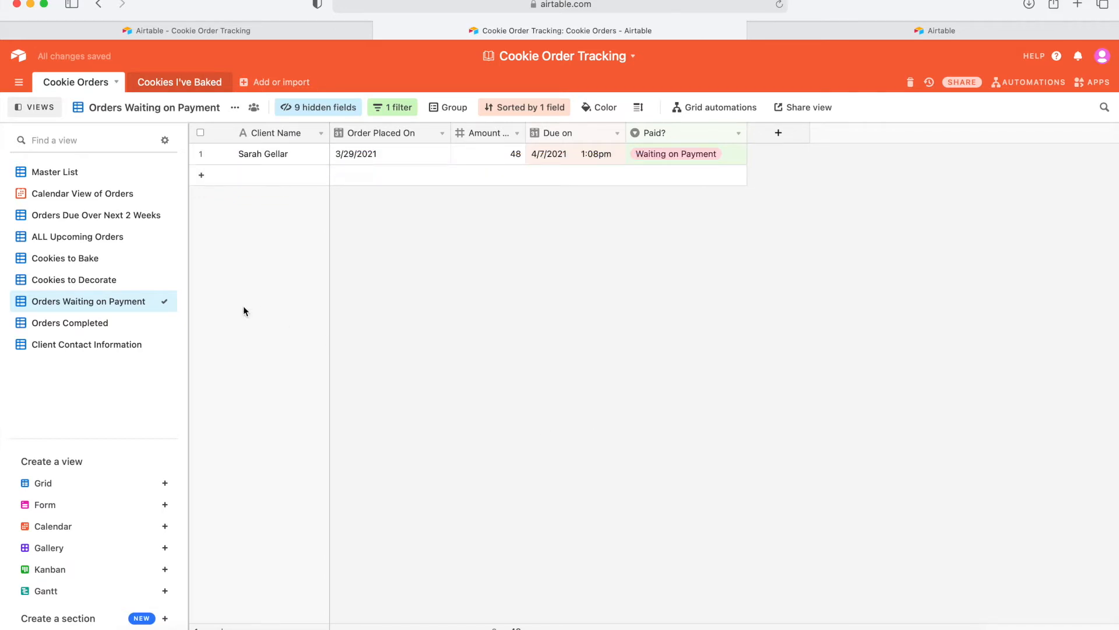
# In Orders Completed, mark the order Deposit Paid, then view Waiting on Payment and Client Contact Information.
pyautogui.click(116, 328)
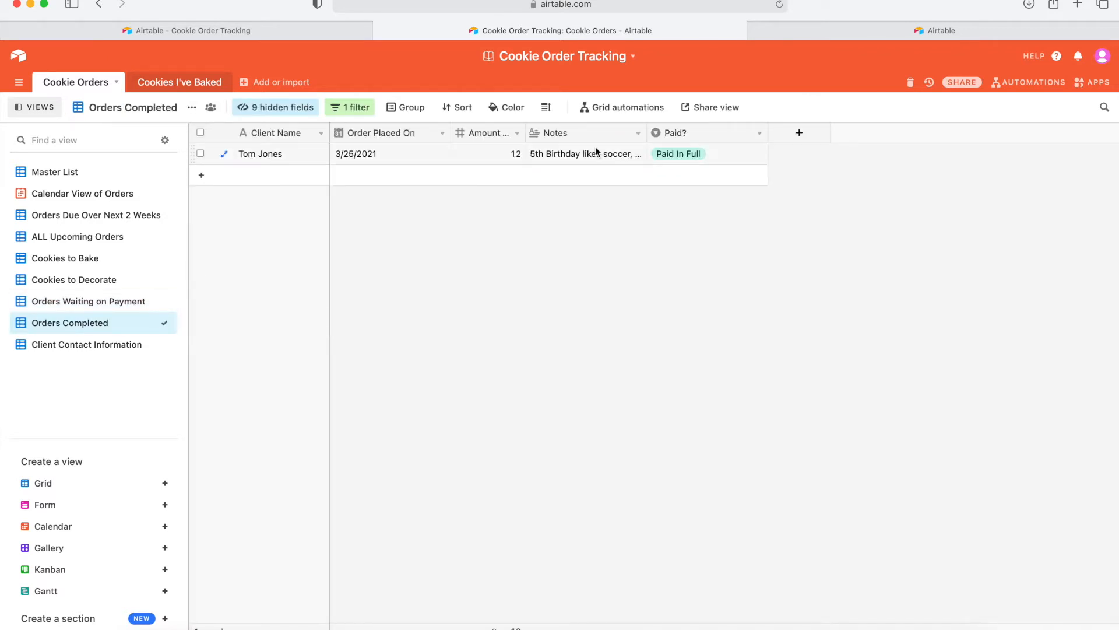
pyautogui.click(677, 155)
pyautogui.click(678, 155)
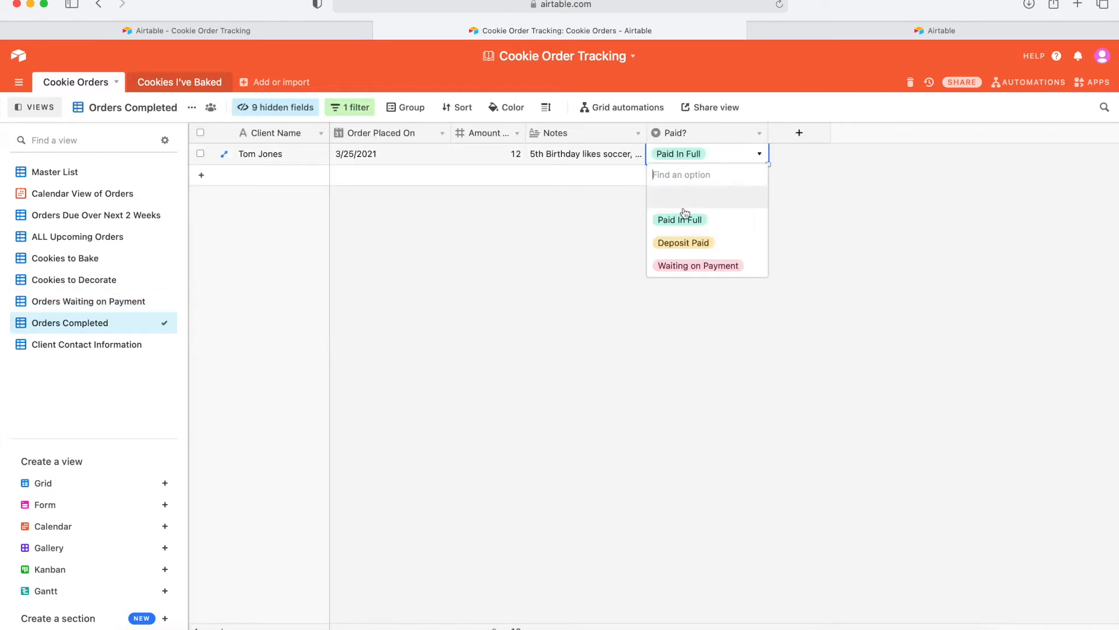
pyautogui.click(684, 244)
pyautogui.click(89, 301)
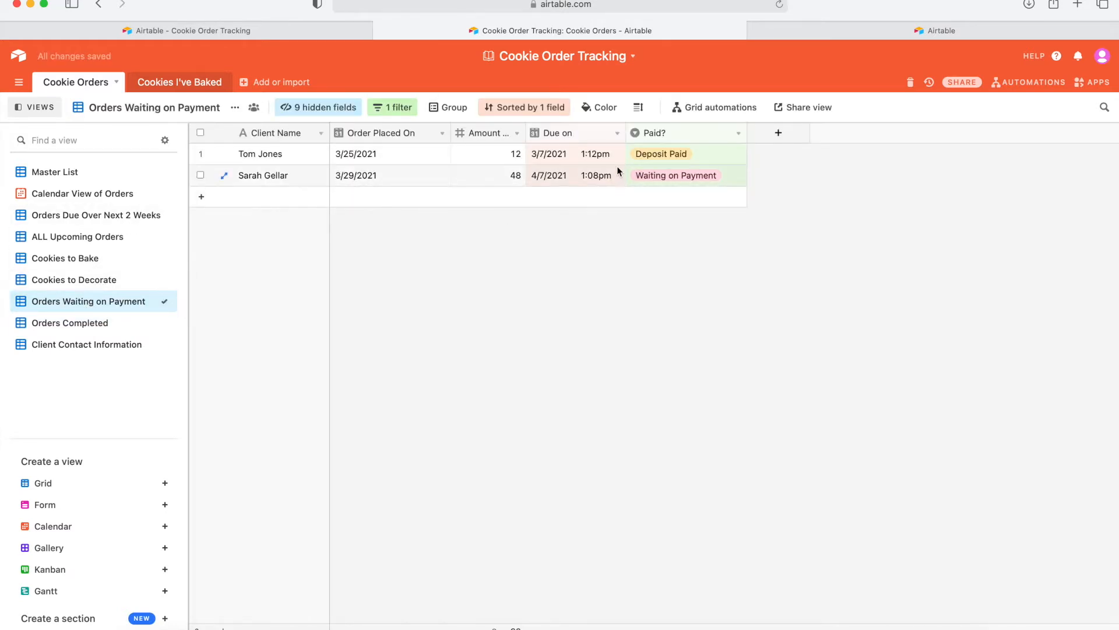
pyautogui.click(117, 348)
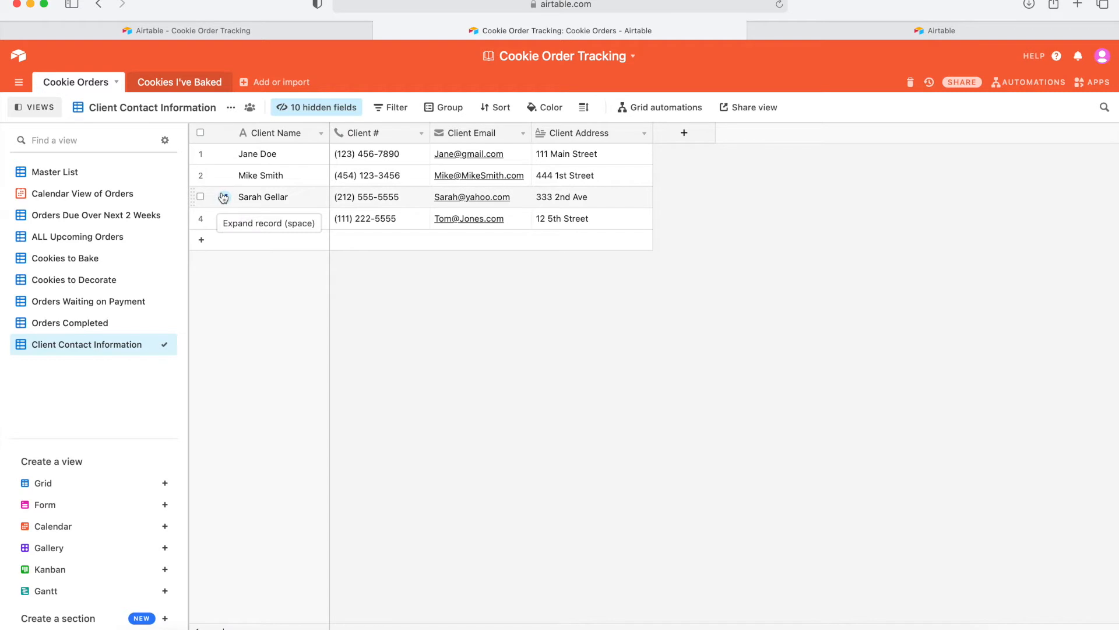
# Review the first client's full record including its 10 hidden fields, close it, and return to Master List.
pyautogui.click(224, 154)
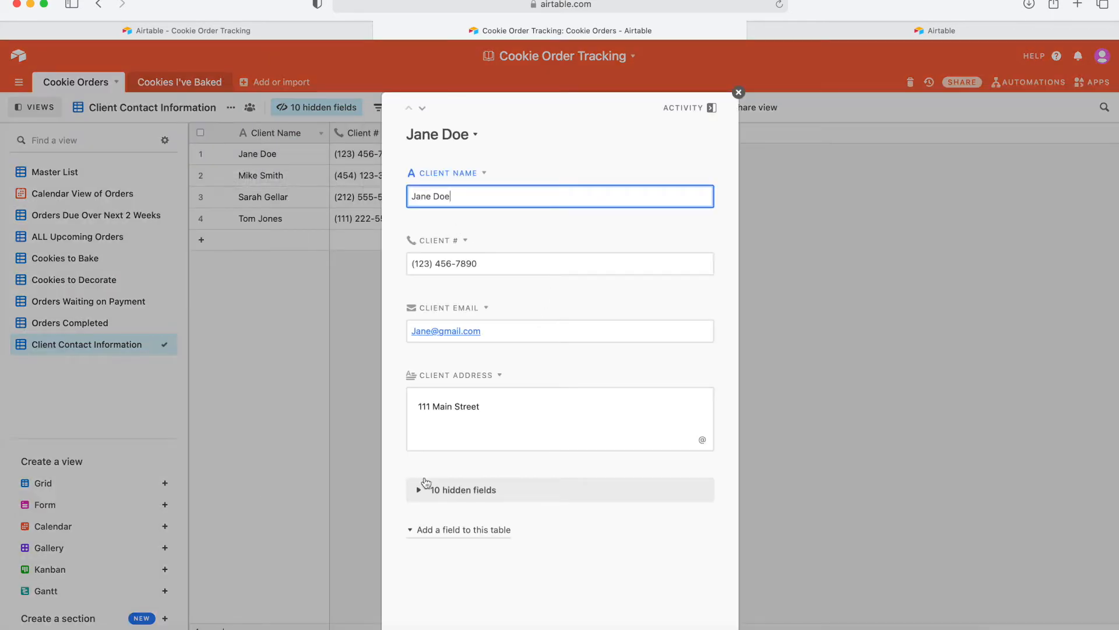
pyautogui.click(419, 491)
pyautogui.scroll(-5, 562, 495)
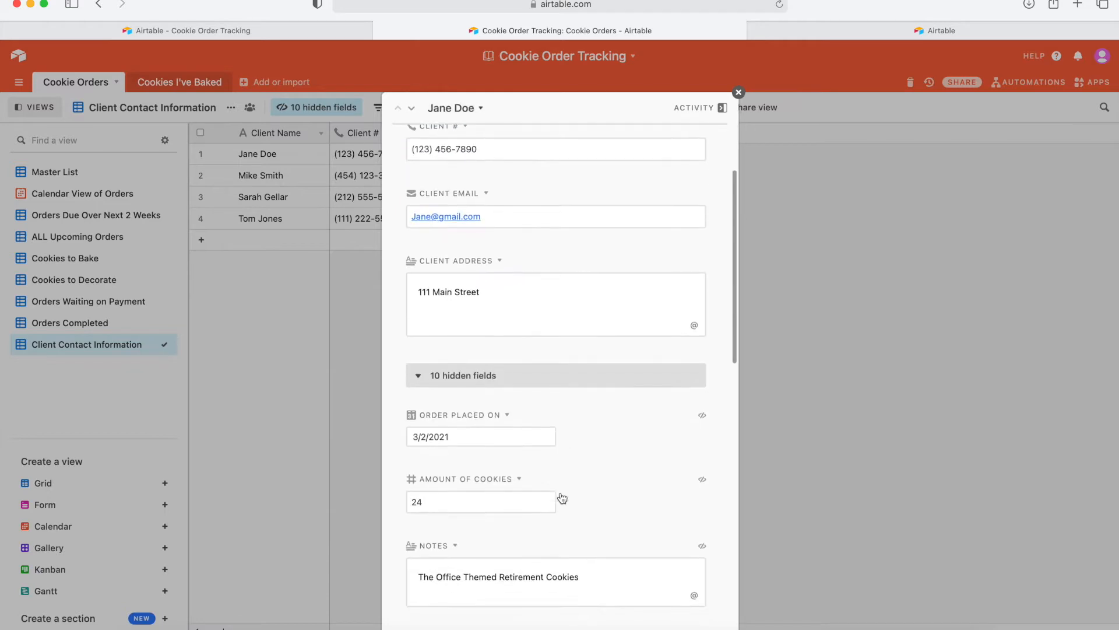
pyautogui.scroll(-3, 562, 497)
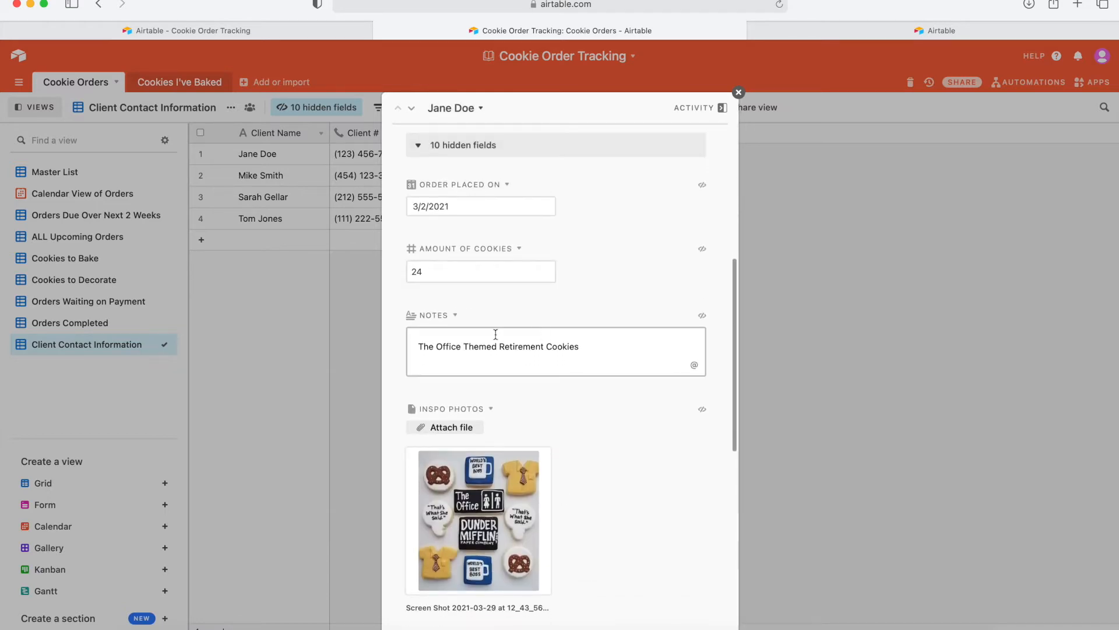
pyautogui.scroll(-2, 592, 409)
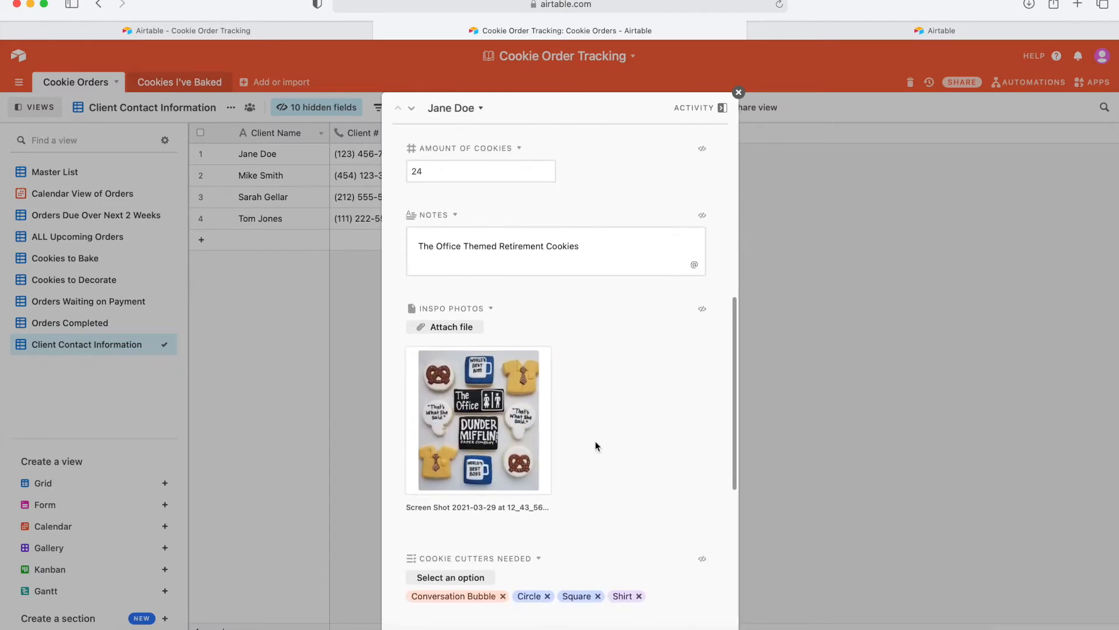
pyautogui.scroll(-6, 615, 445)
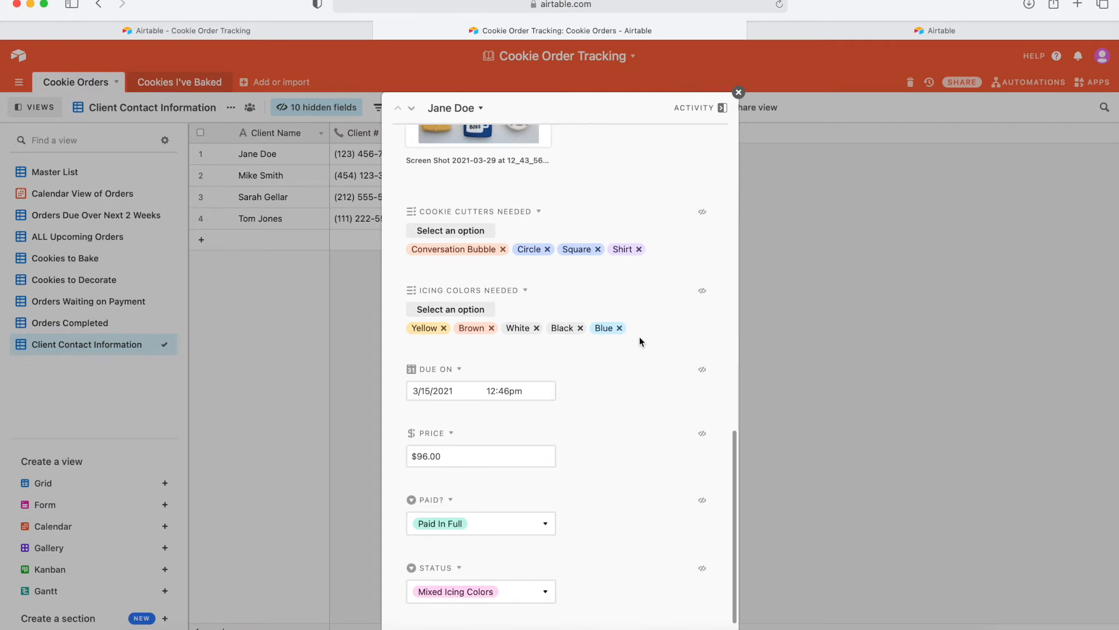
pyautogui.scroll(-2, 618, 362)
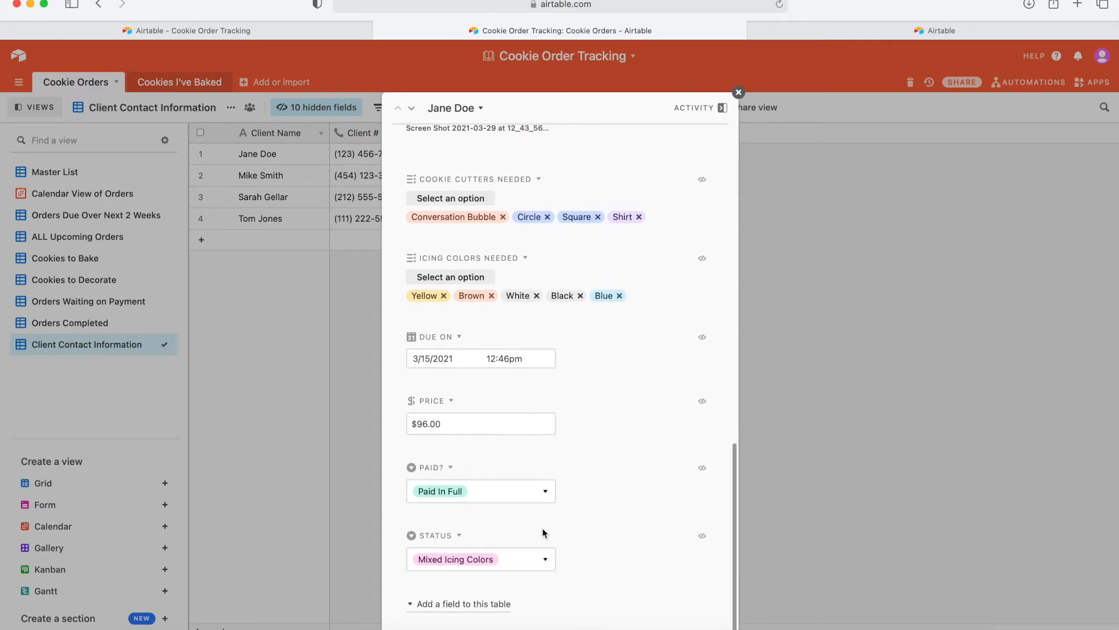
pyautogui.click(739, 92)
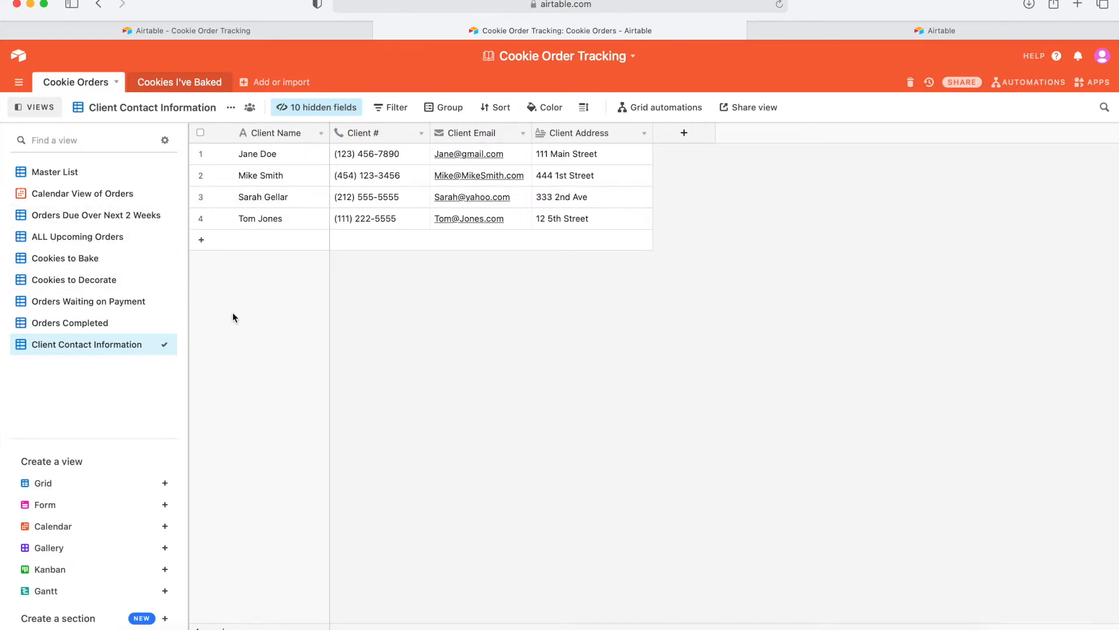
pyautogui.click(105, 177)
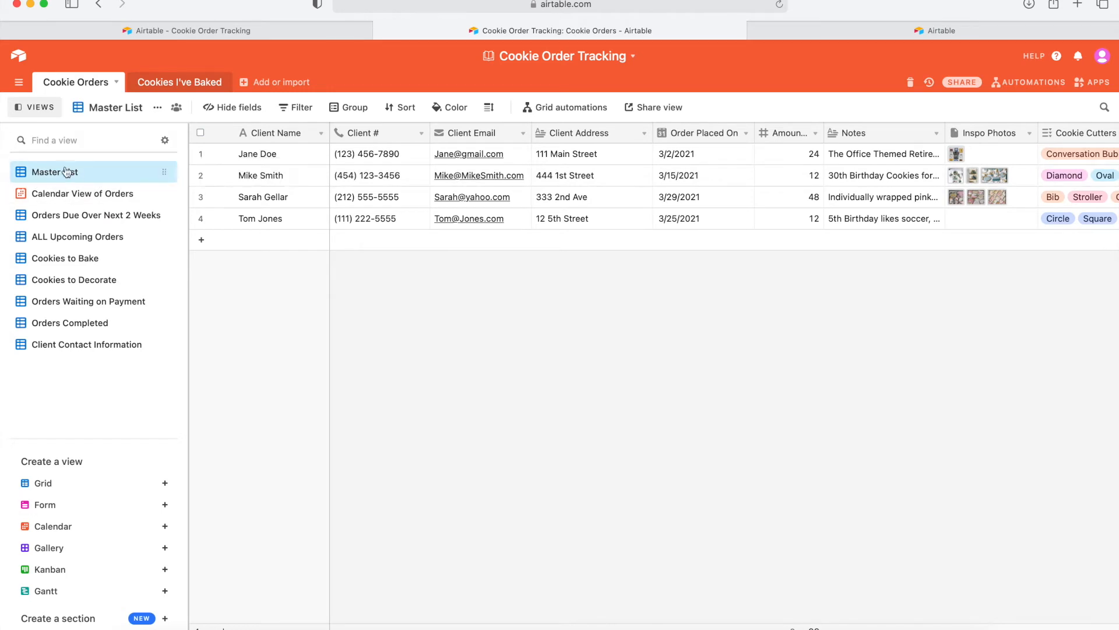
pyautogui.hscroll(10, 579, 179)
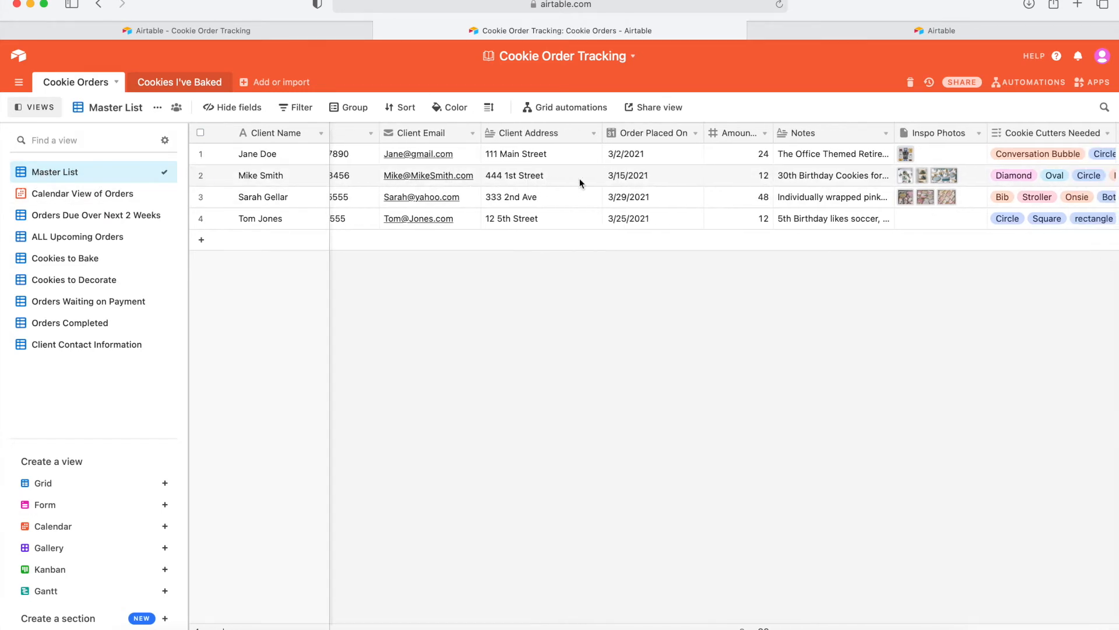
pyautogui.hscroll(-10, 578, 177)
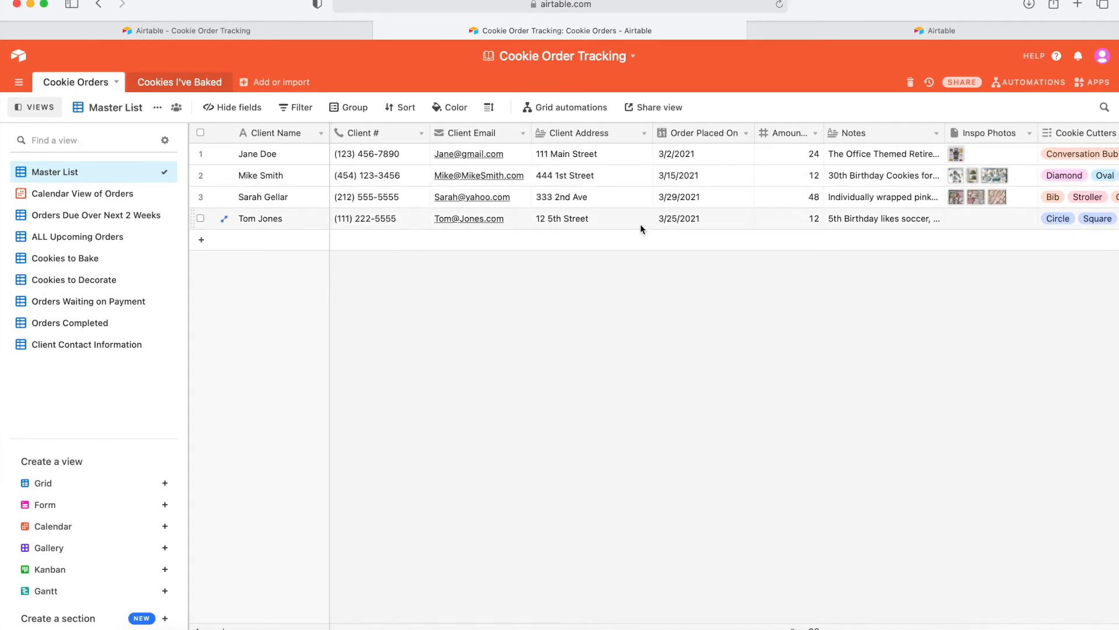
pyautogui.click(644, 133)
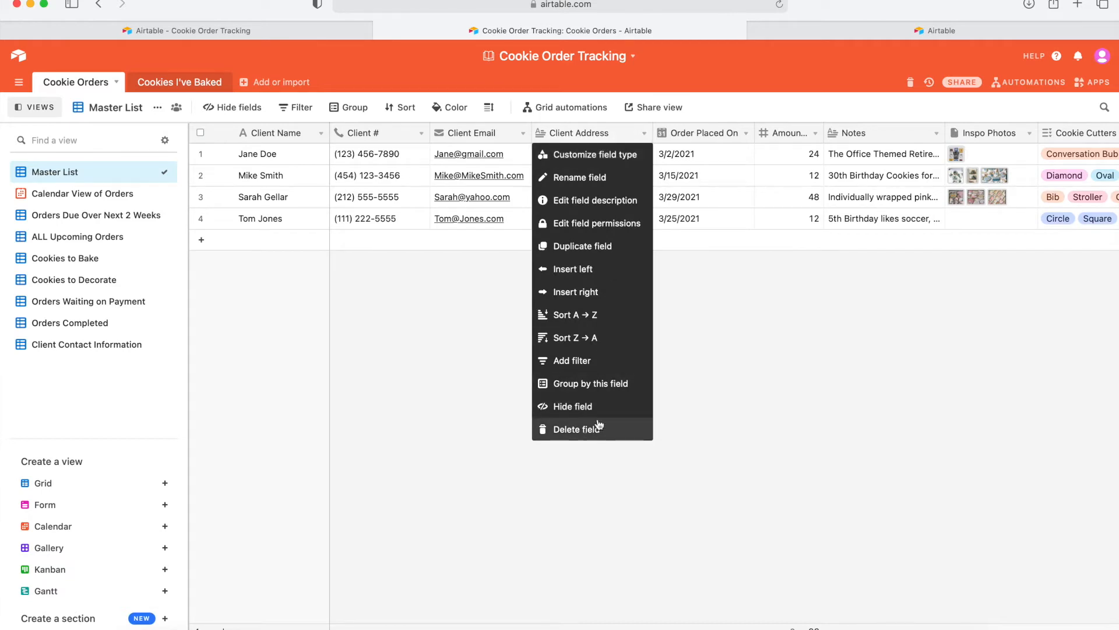
pyautogui.click(781, 377)
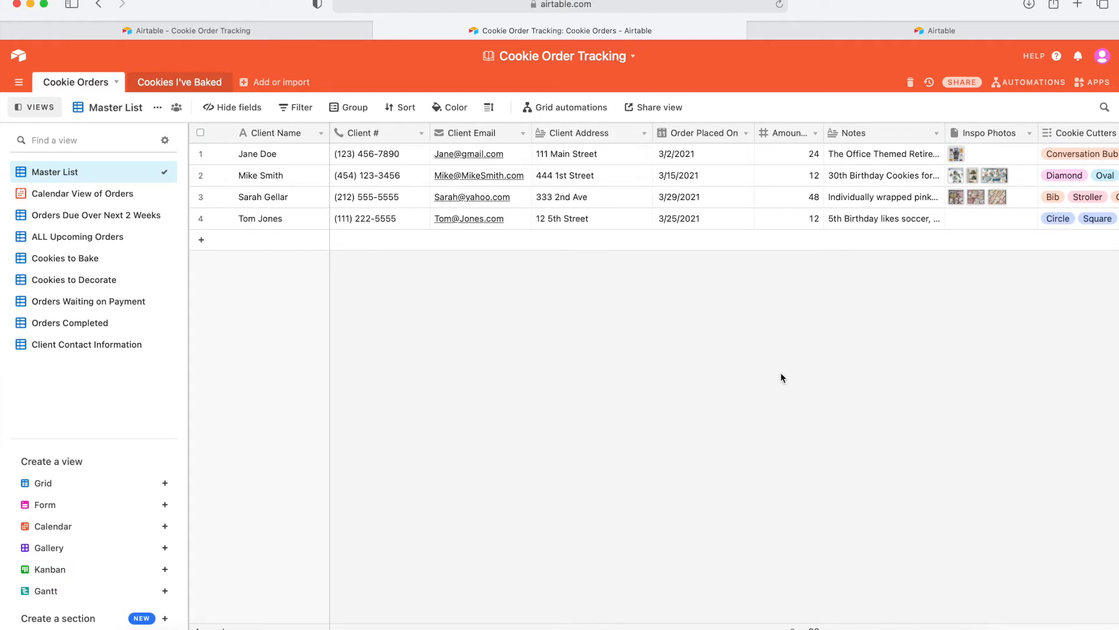
pyautogui.click(645, 133)
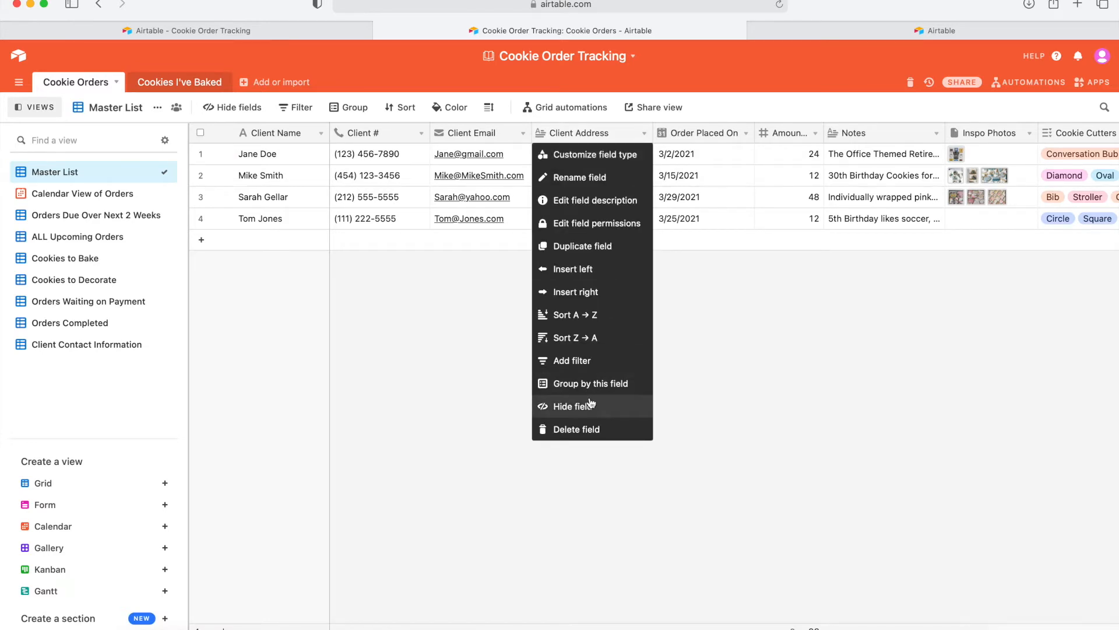
pyautogui.click(781, 360)
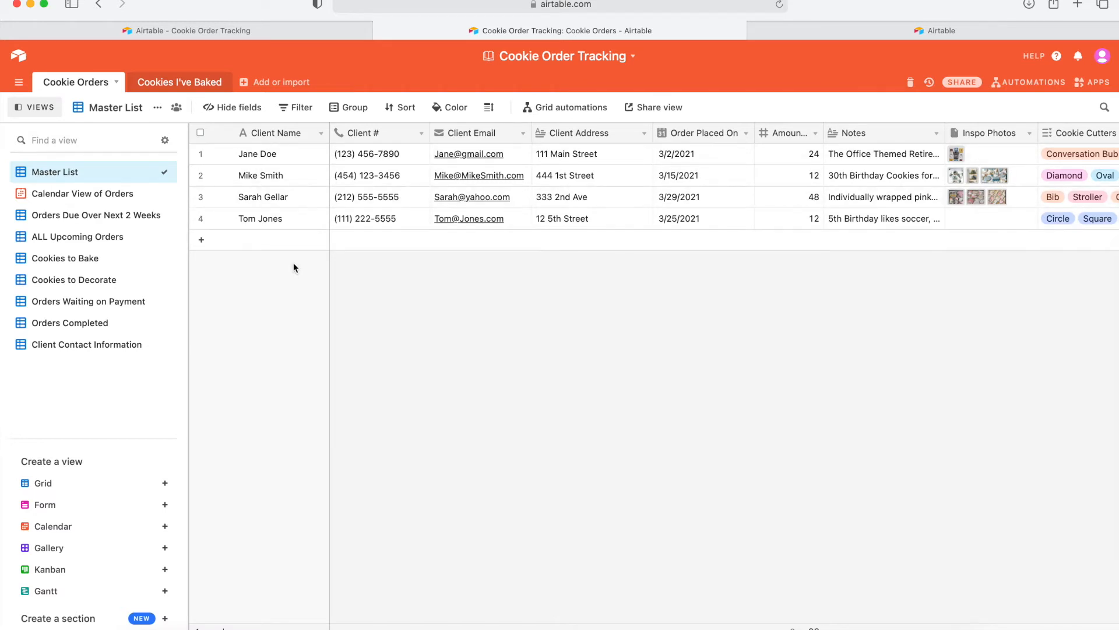
pyautogui.click(200, 153)
pyautogui.click(200, 175)
pyautogui.click(200, 197)
pyautogui.click(200, 219)
pyautogui.rightClick(229, 188)
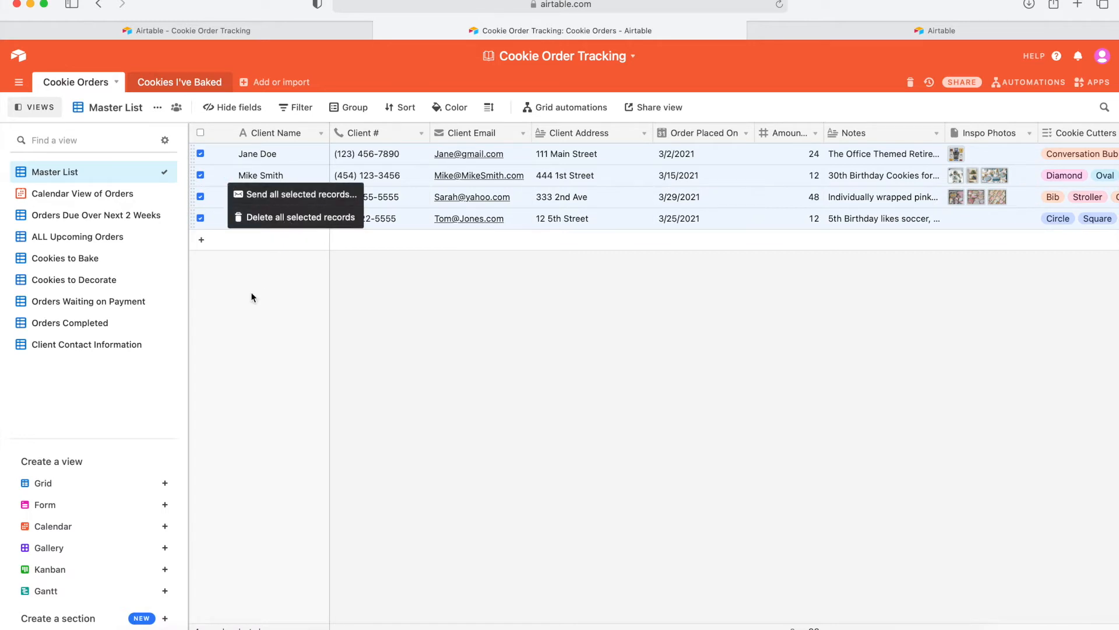
pyautogui.click(201, 218)
pyautogui.click(201, 197)
pyautogui.click(201, 175)
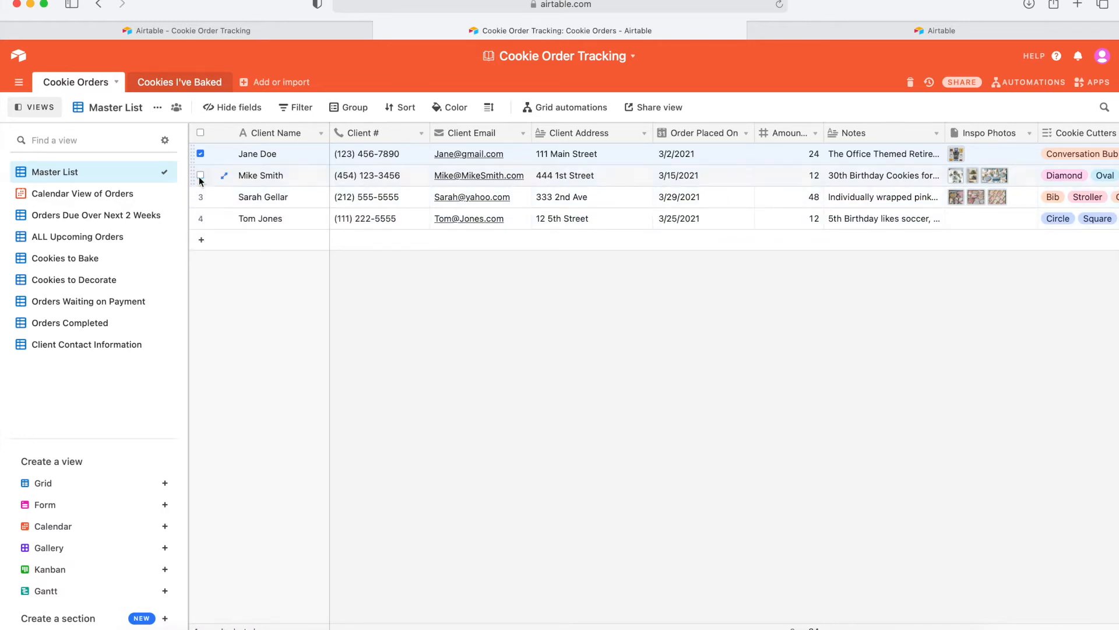
pyautogui.click(201, 154)
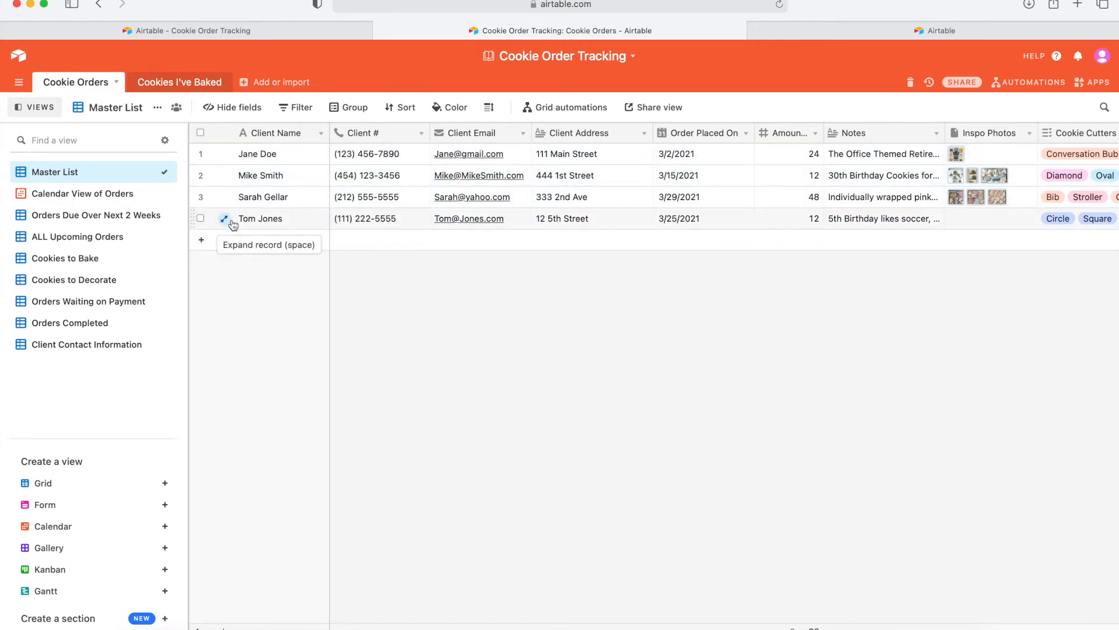
# Add a new order row and enter the client's name and phone number.
pyautogui.click(201, 240)
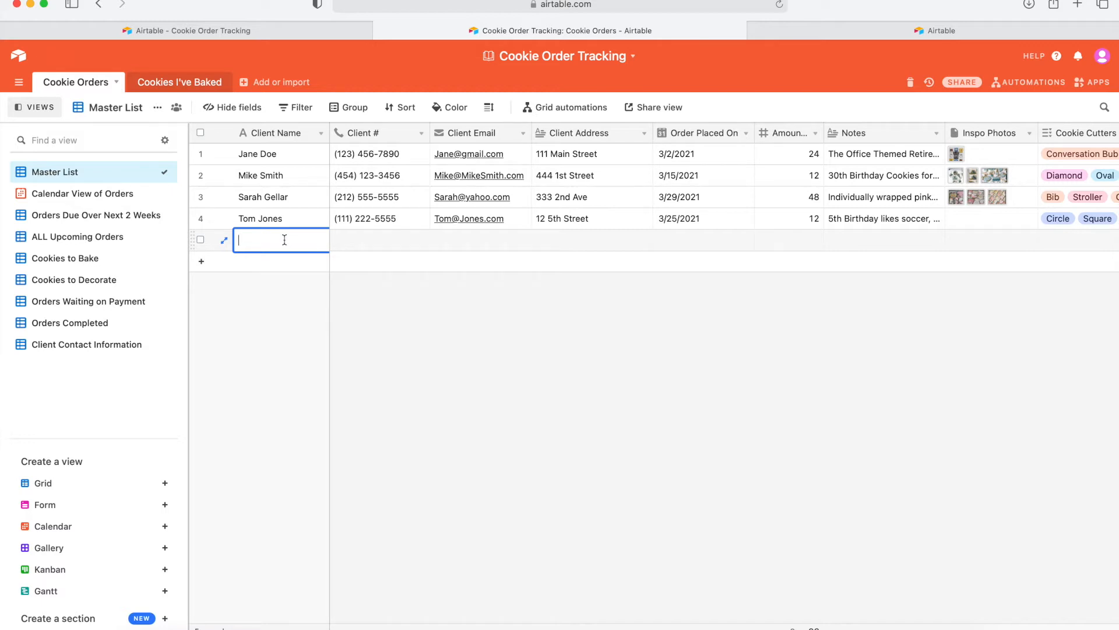
pyautogui.write('Sarah XYZ')
pyautogui.click(426, 315)
pyautogui.click(360, 245)
pyautogui.write('2222222222')
pyautogui.click(396, 369)
# Fill in the client's e-mail and street address, and set Order Placed On to 3/29/2021.
pyautogui.click(462, 241)
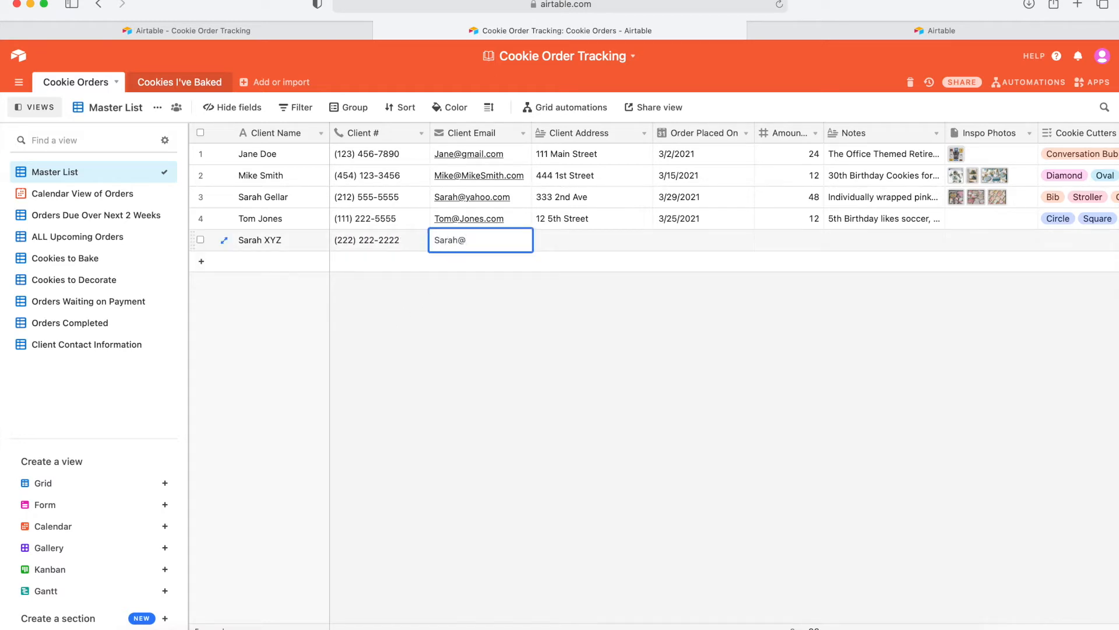
pyautogui.click(579, 243)
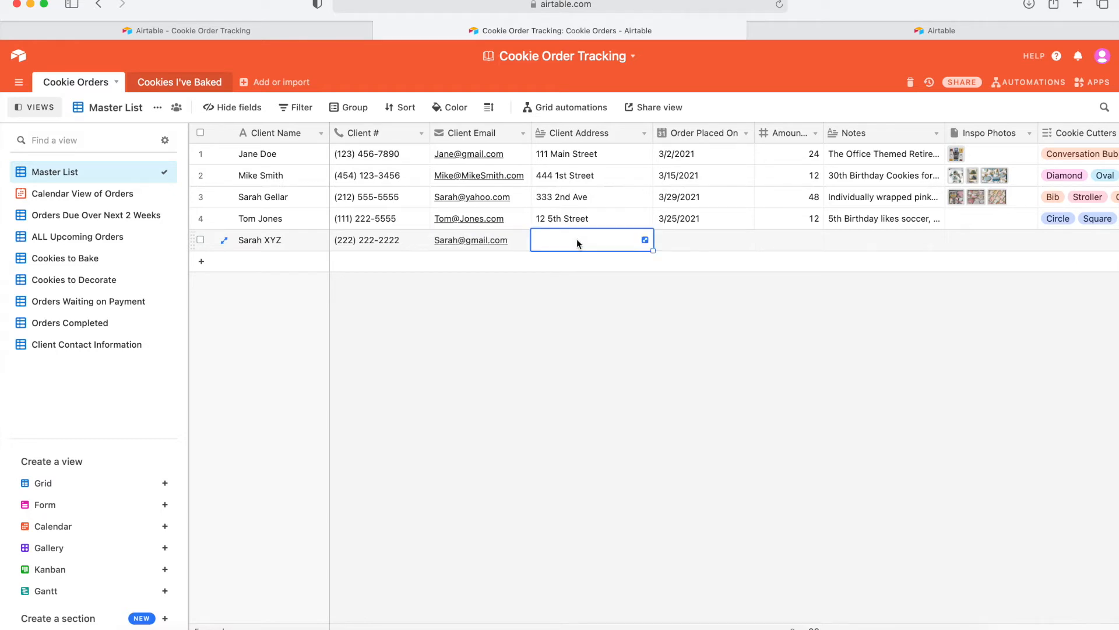
pyautogui.write('123 M')
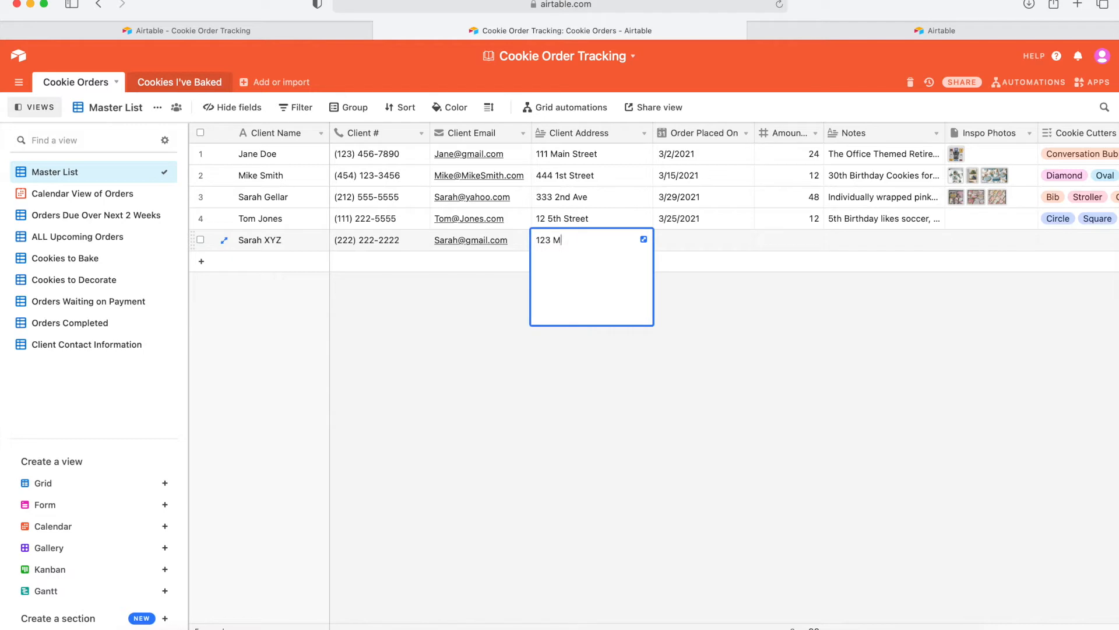
pyautogui.write('ain Street')
pyautogui.click(693, 248)
pyautogui.click(673, 248)
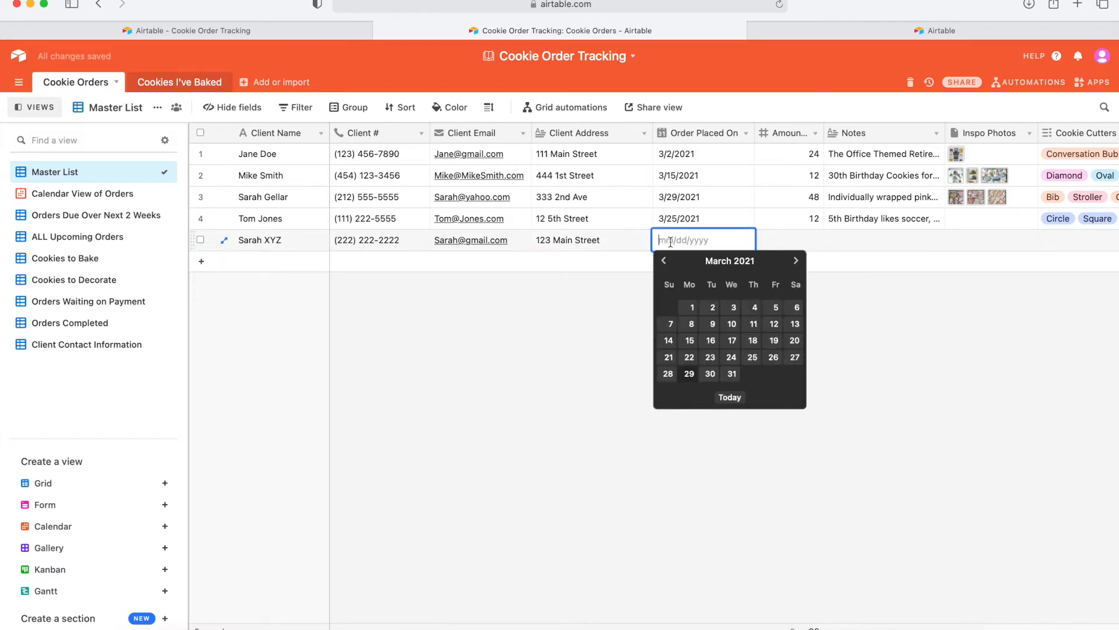
pyautogui.click(692, 375)
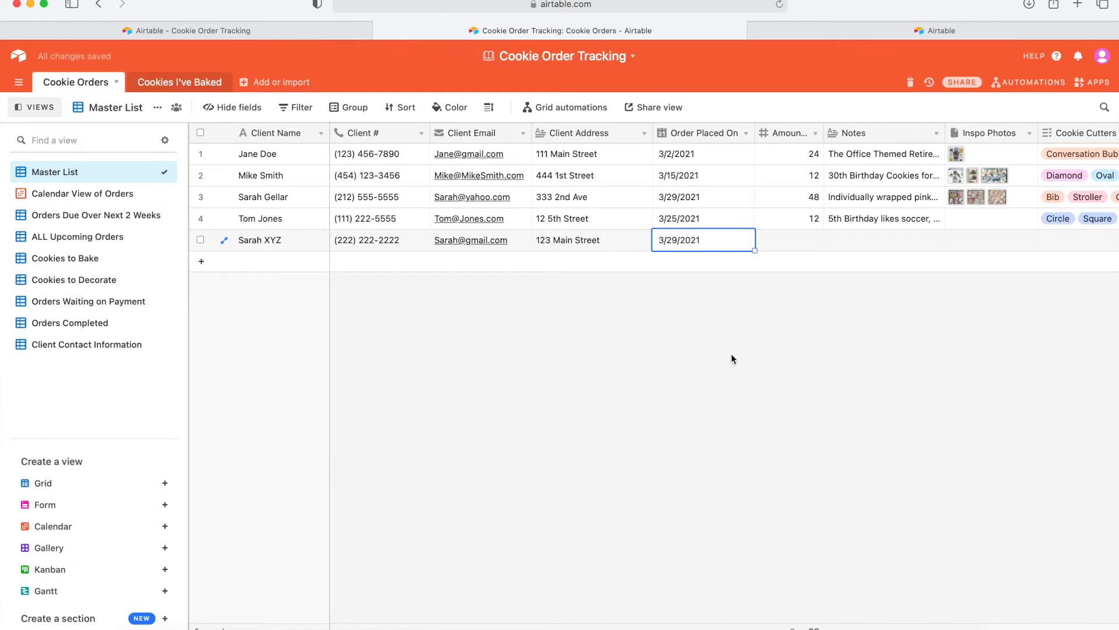
# Set the fifth order's cookie amount to 1.
pyautogui.hscroll(6, 731, 353)
pyautogui.click(581, 248)
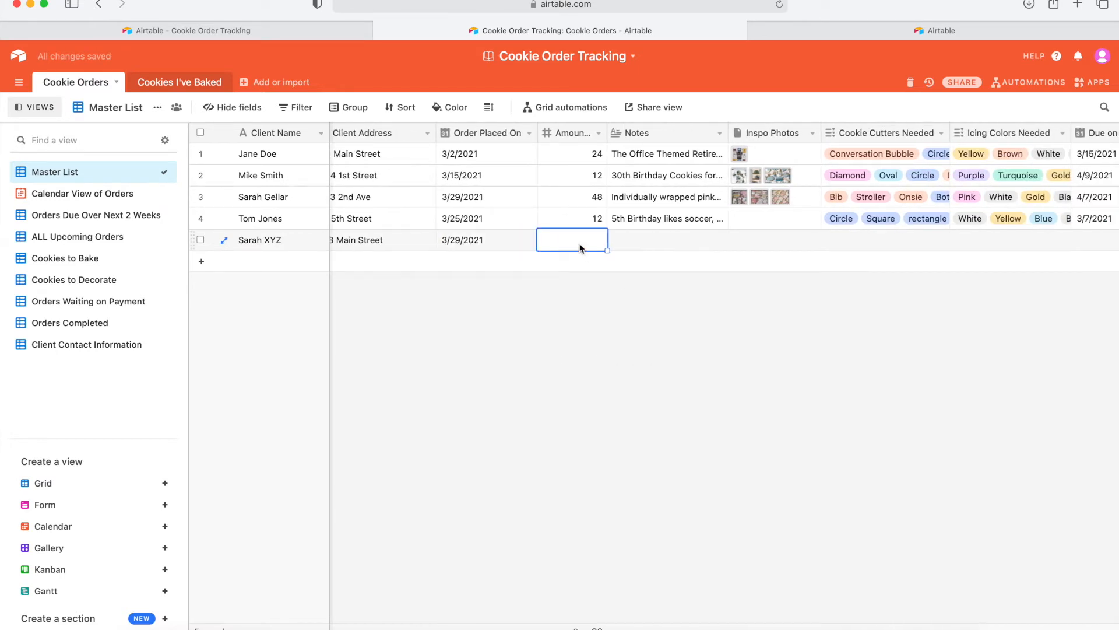
pyautogui.write('1')
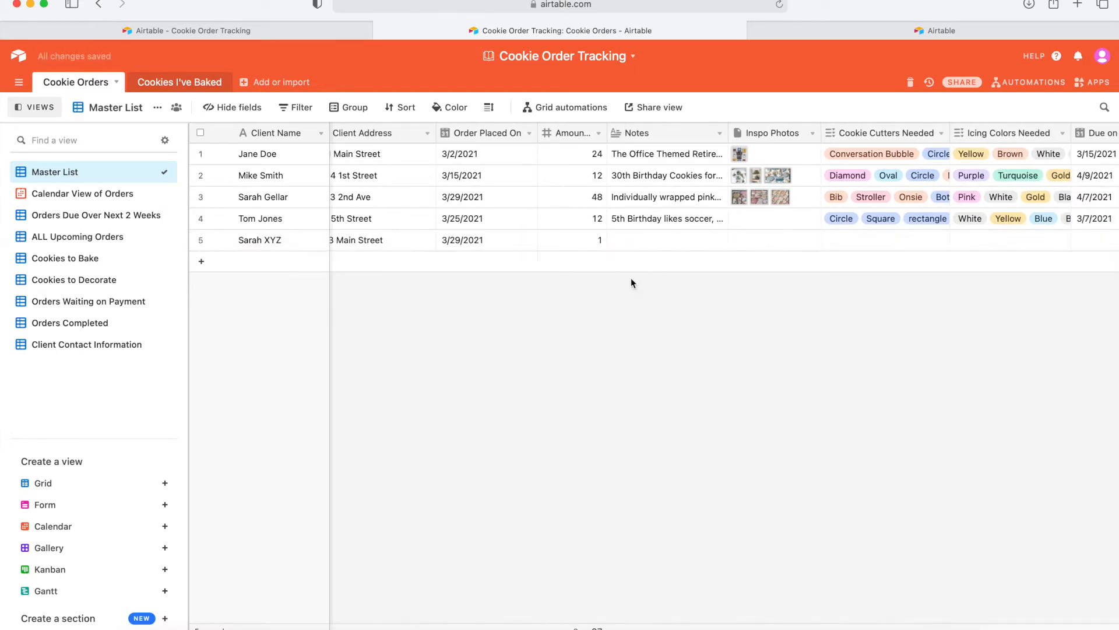
pyautogui.click(632, 241)
pyautogui.click(633, 241)
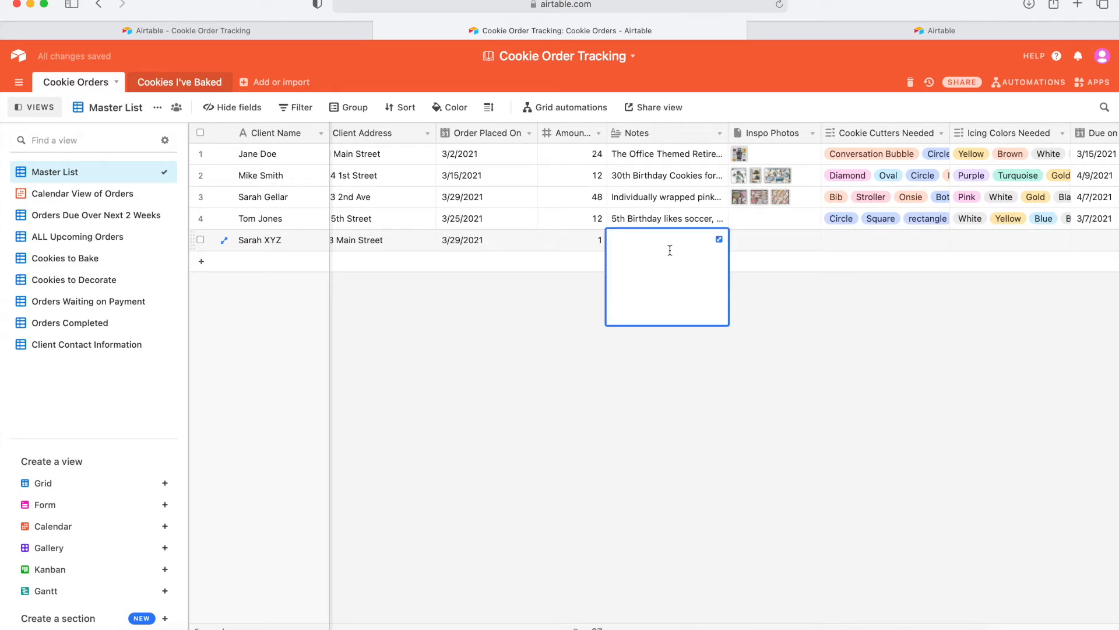
pyautogui.click(666, 216)
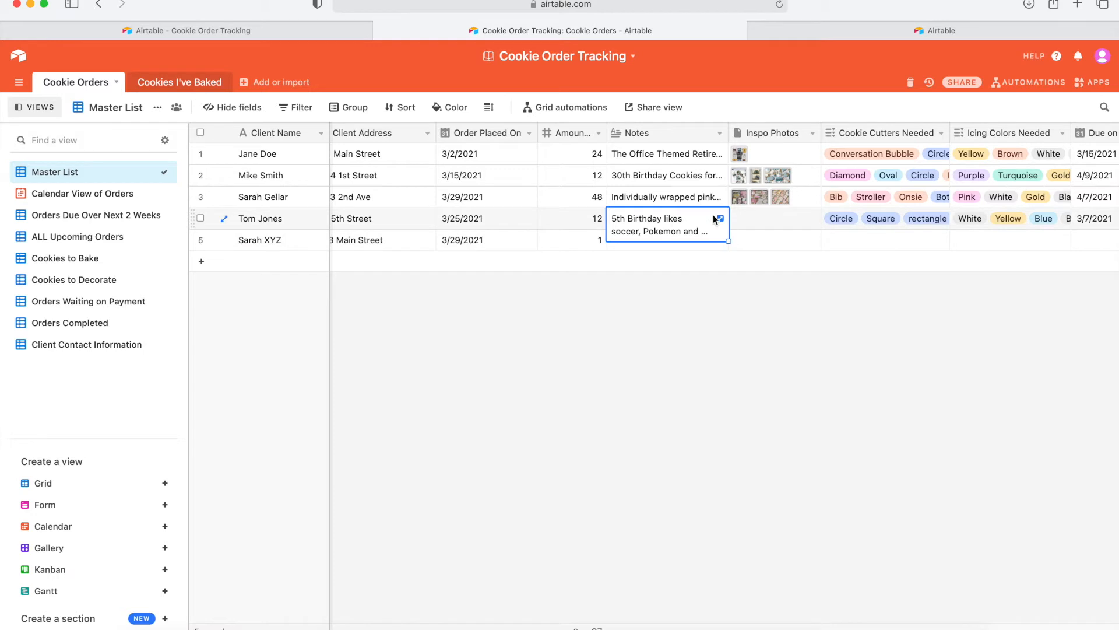
# Read the expanded notes of the existing orders for reference.
pyautogui.click(694, 225)
pyautogui.doubleClick(678, 198)
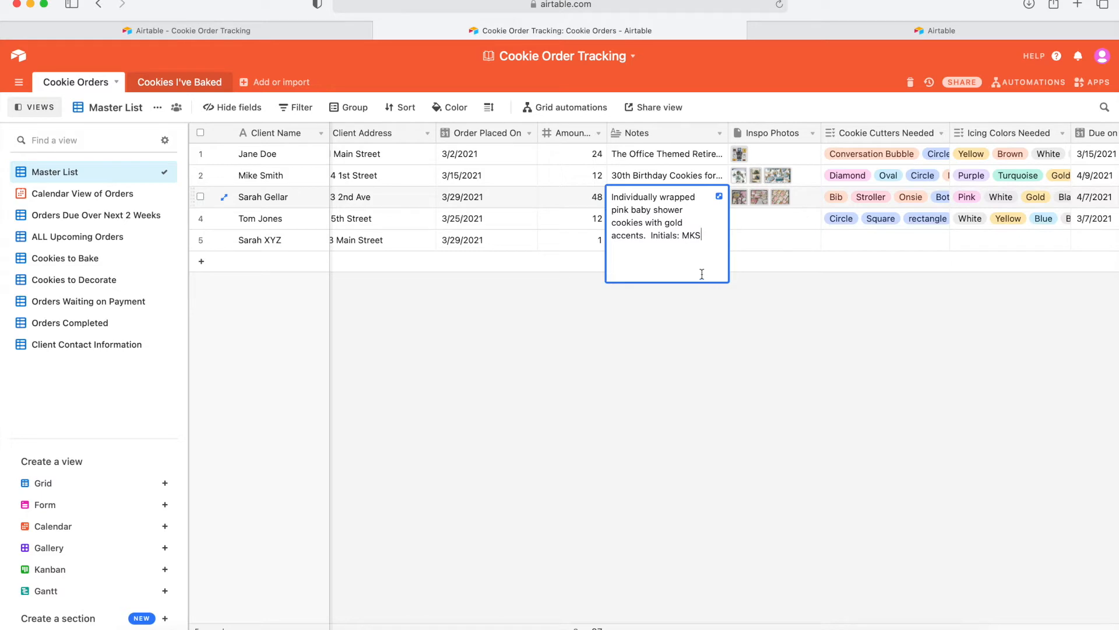
pyautogui.click(672, 160)
pyautogui.click(667, 366)
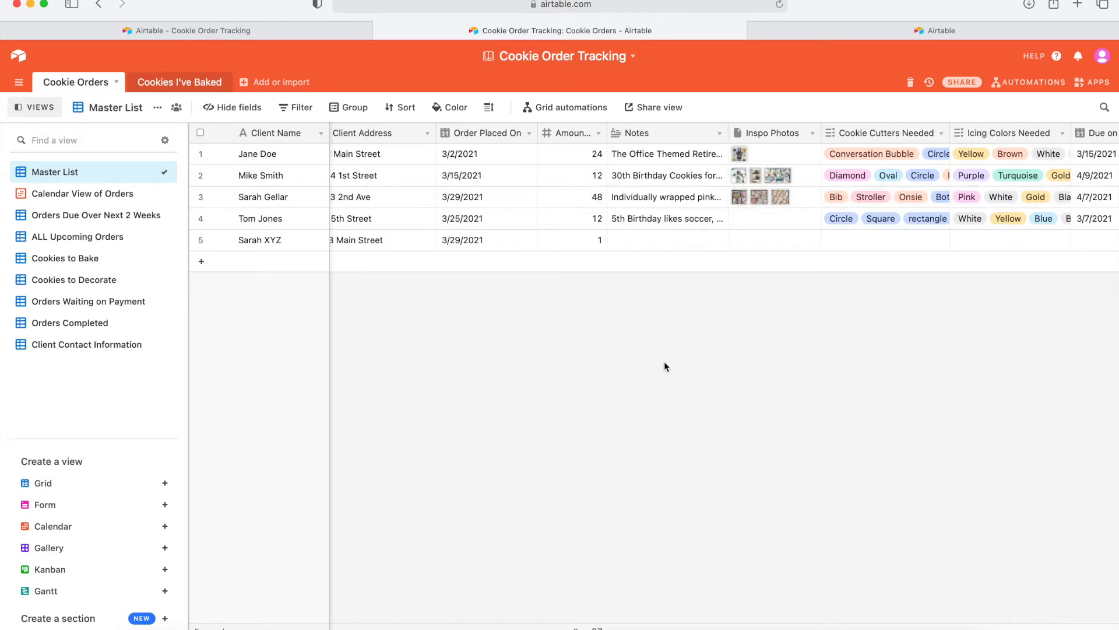
pyautogui.click(684, 182)
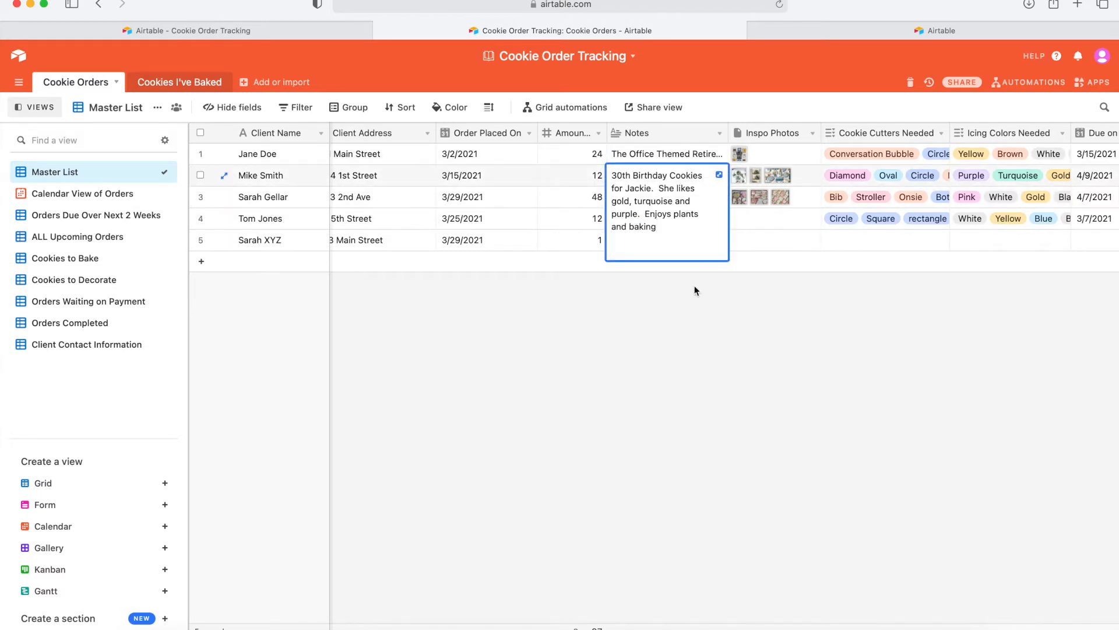
pyautogui.click(665, 360)
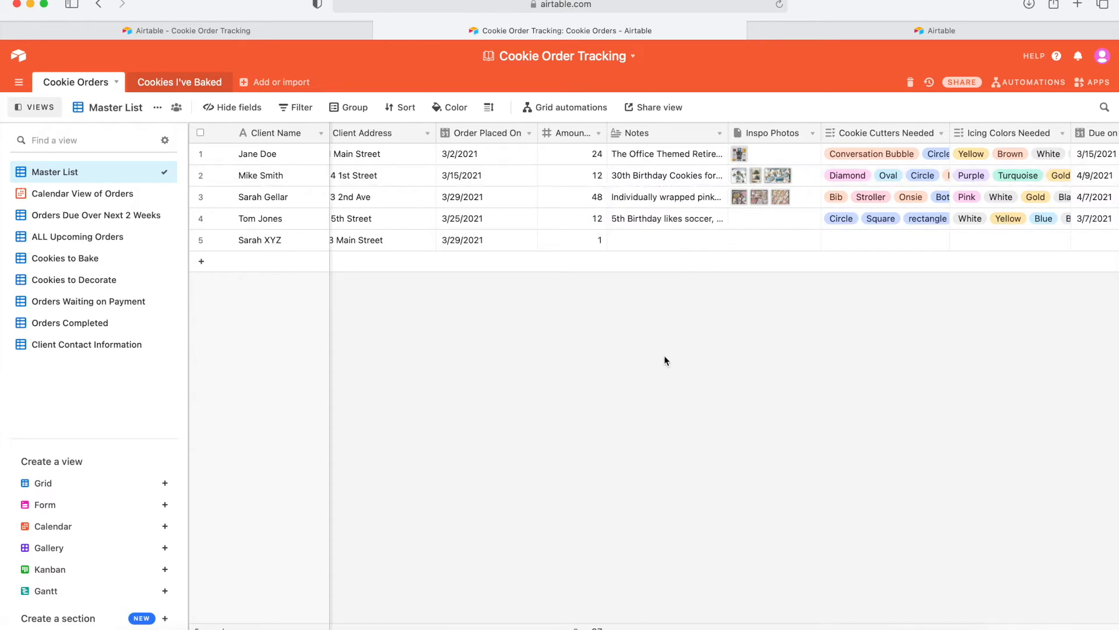
# Write the fifth order's note 'pink and blue geneer reveal cookies' and save it.
pyautogui.click(633, 241)
pyautogui.click(632, 241)
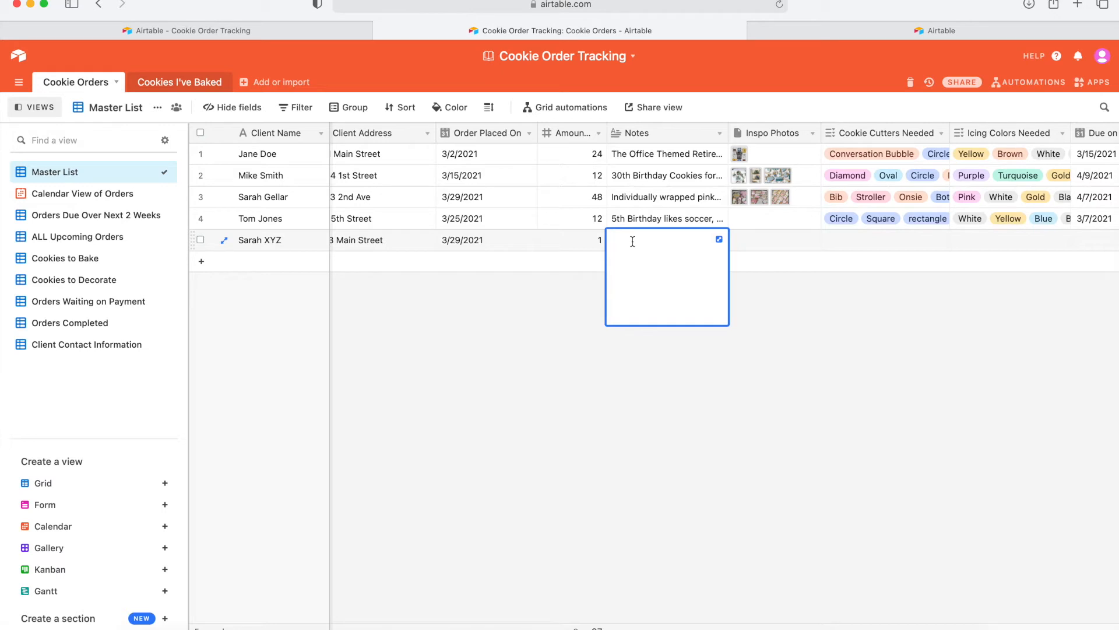
pyautogui.write('pink and blue gene')
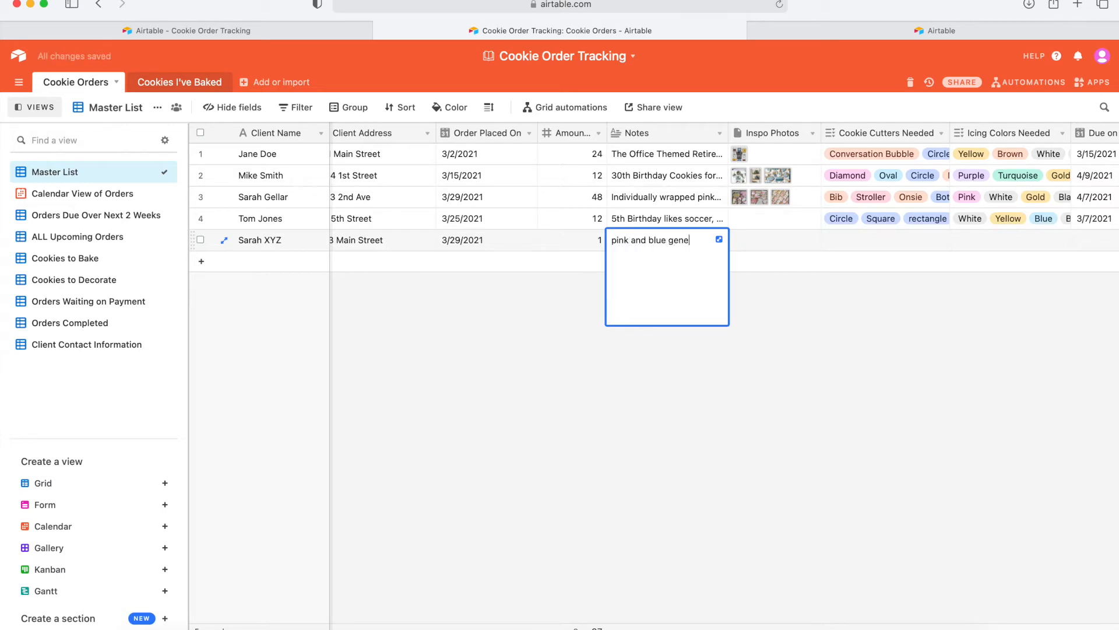
pyautogui.press('BackSpace')
pyautogui.write('der reveal cookies')
pyautogui.click(774, 370)
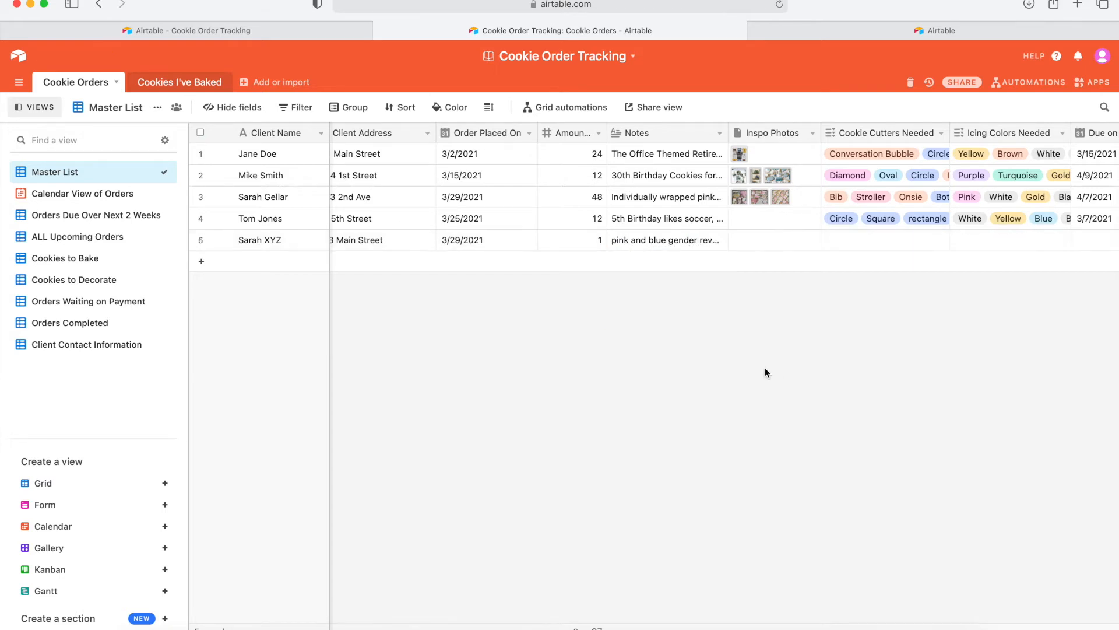
pyautogui.click(758, 240)
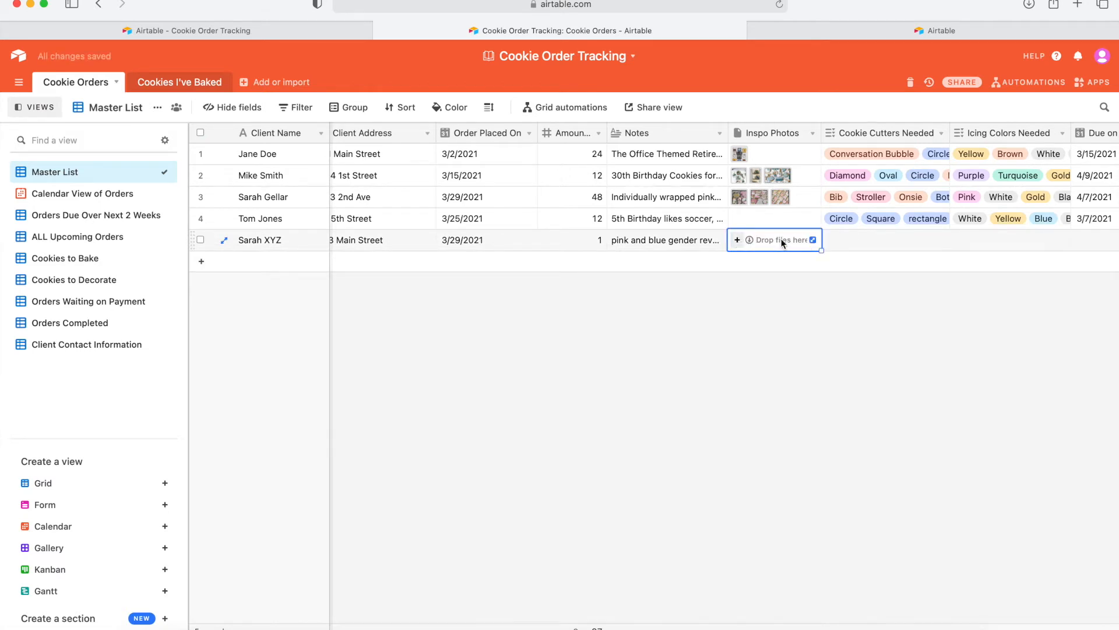
# Add a new 'tiers cake' option to the fifth order's Cookie Cutters Needed.
pyautogui.click(775, 365)
pyautogui.hscroll(5, 859, 314)
pyautogui.hscroll(2, 859, 313)
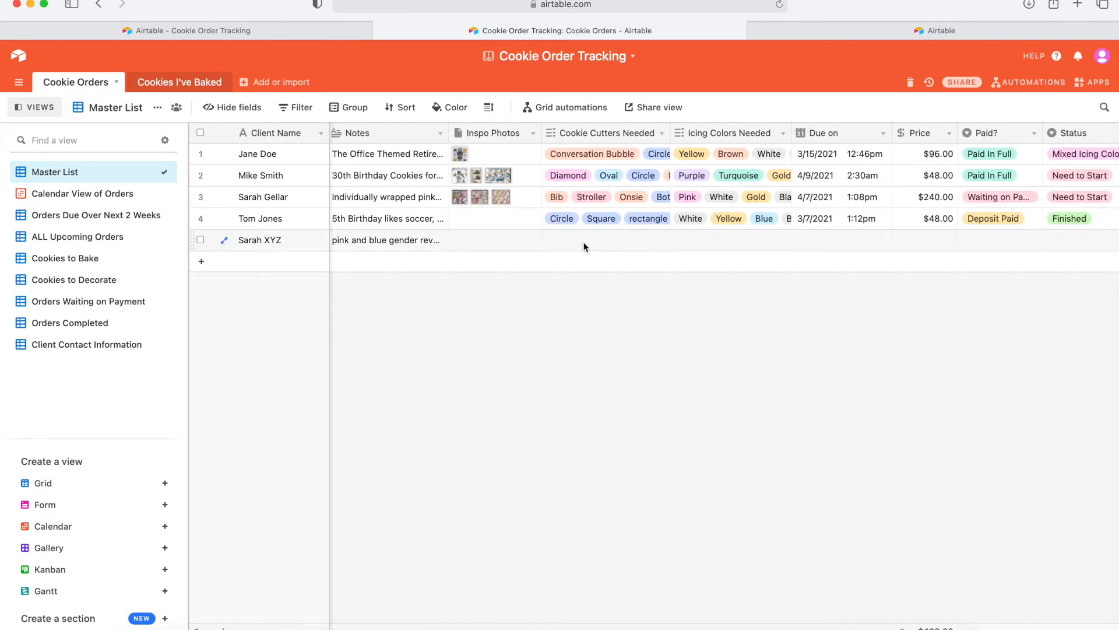
pyautogui.click(569, 239)
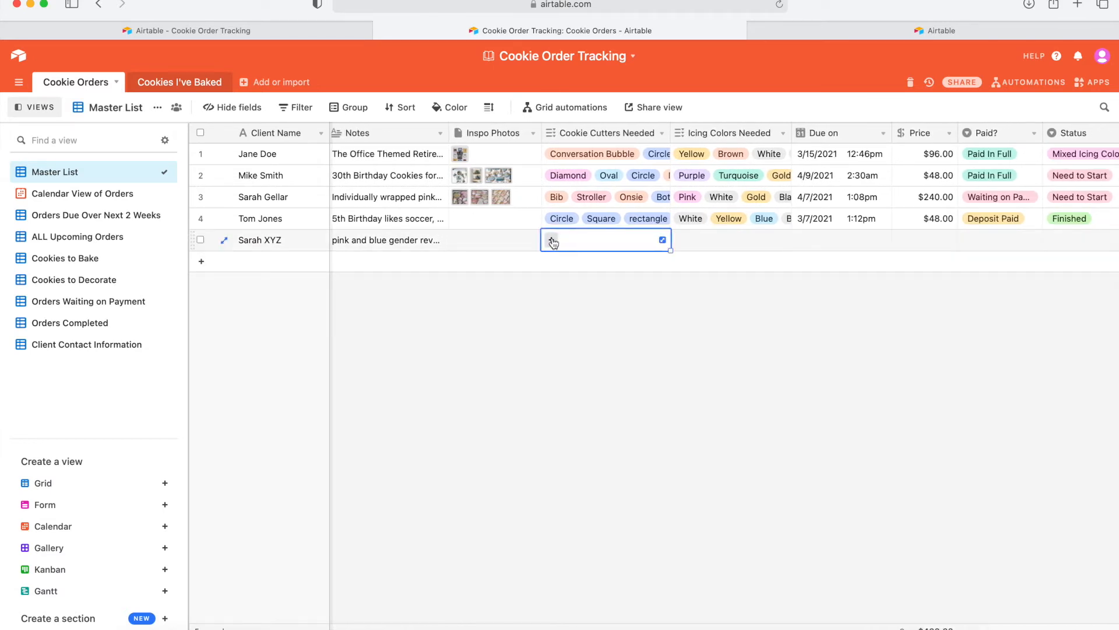
pyautogui.click(552, 240)
pyautogui.scroll(-3, 597, 372)
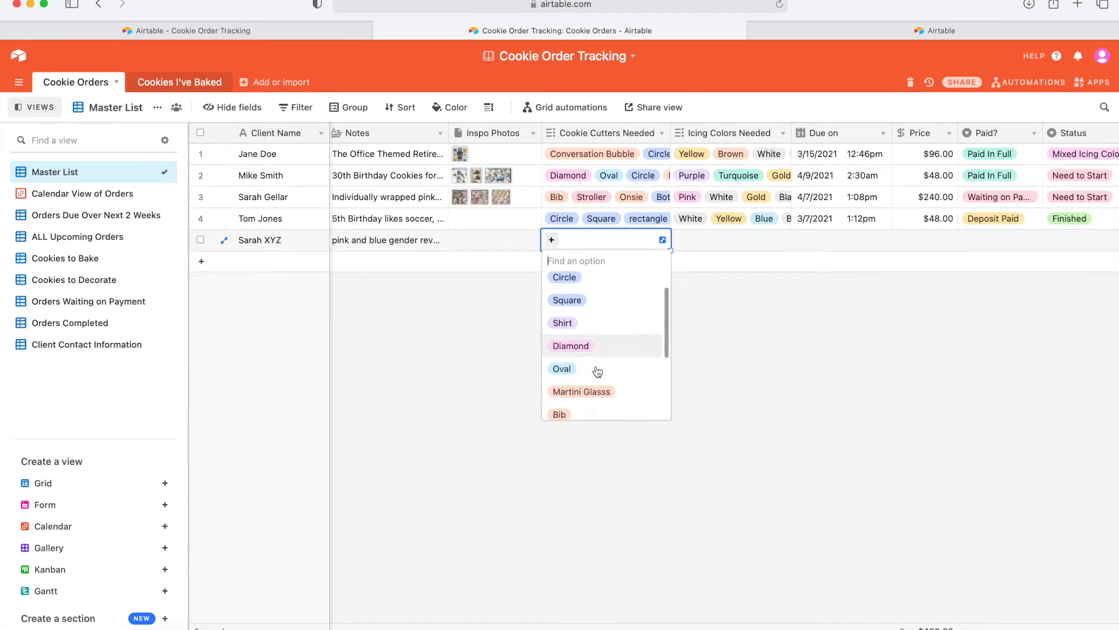
pyautogui.scroll(-3, 598, 371)
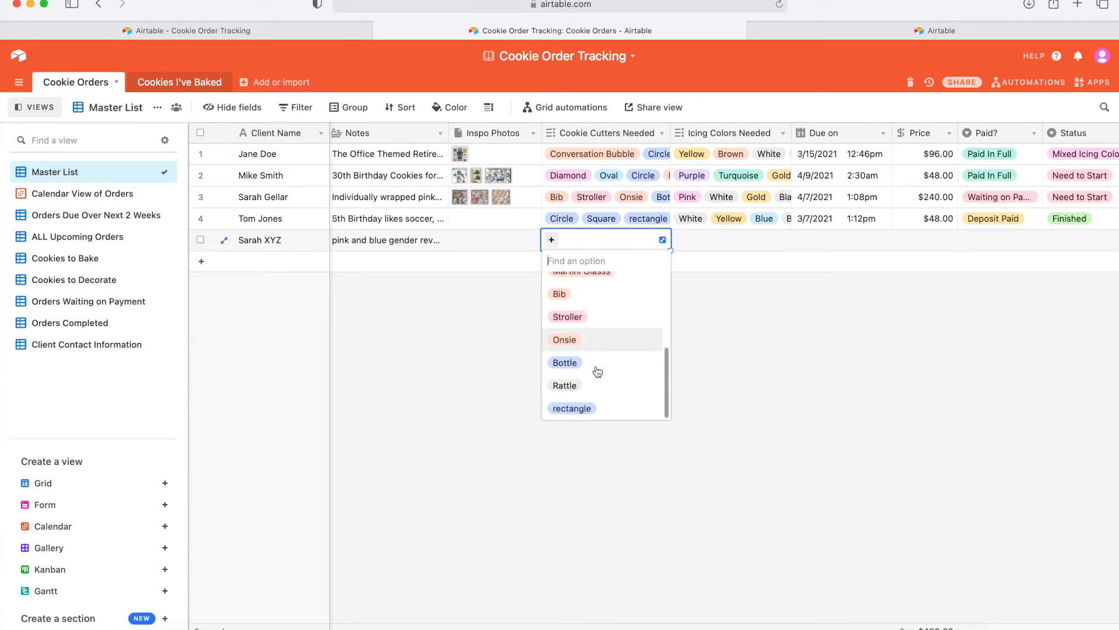
pyautogui.scroll(5, 597, 371)
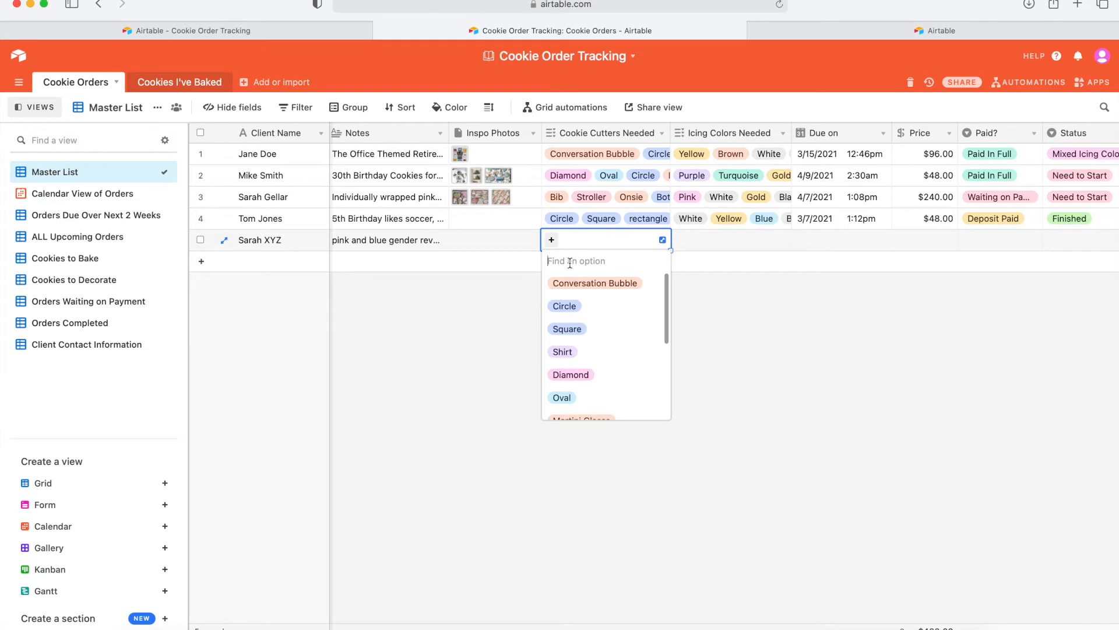
pyautogui.write('tiers cake')
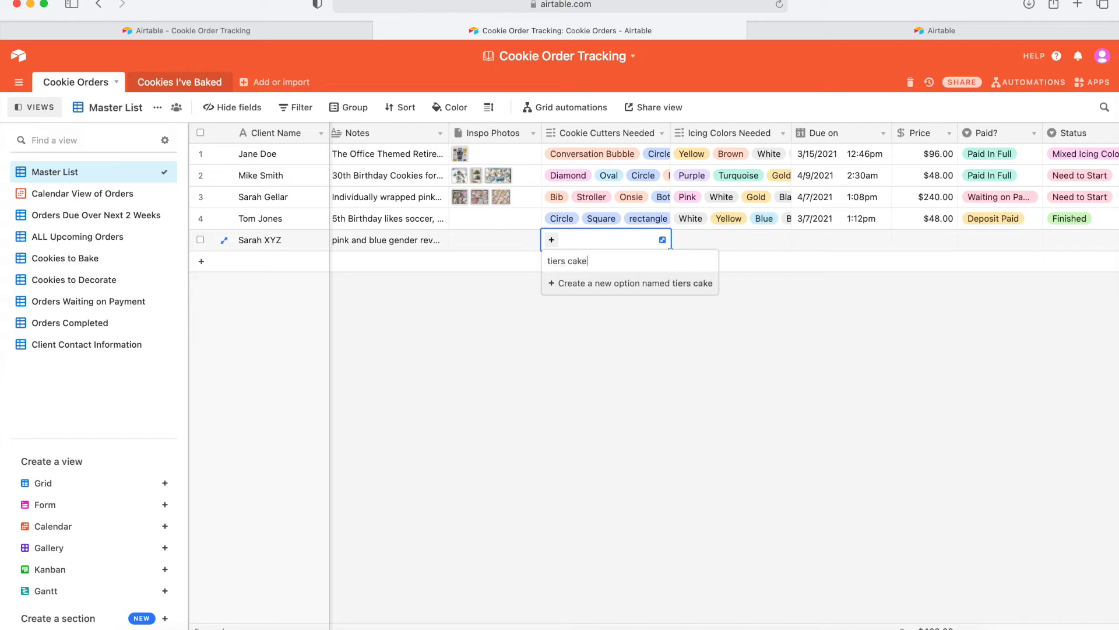
pyautogui.press('Return')
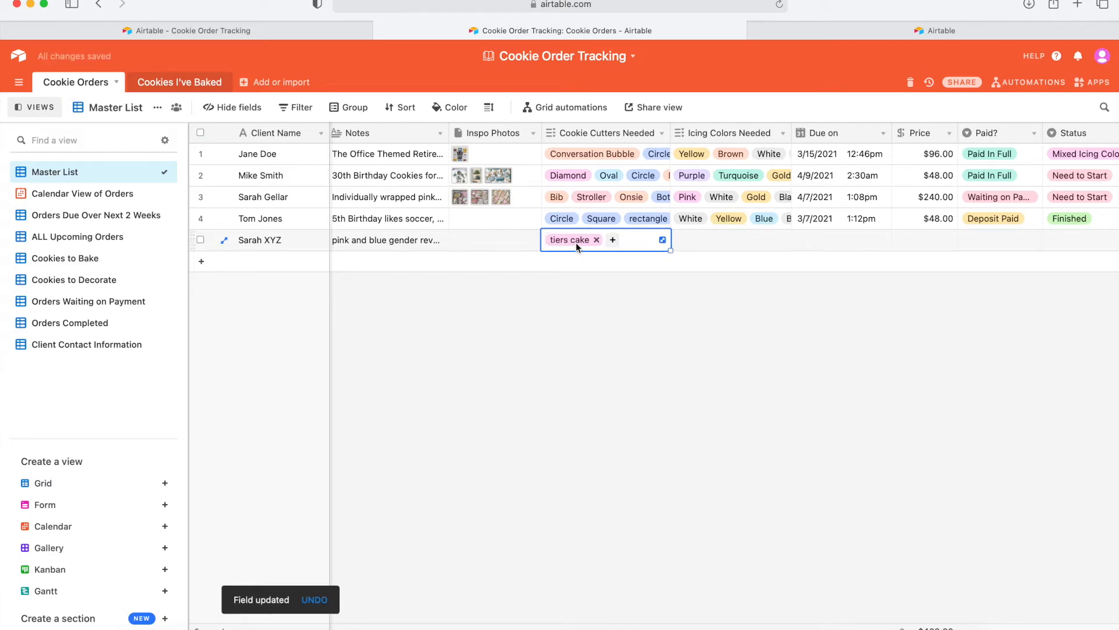
# Create and add a 'heart' cutter option, then try widening the Cookie Cutters Needed column.
pyautogui.click(614, 241)
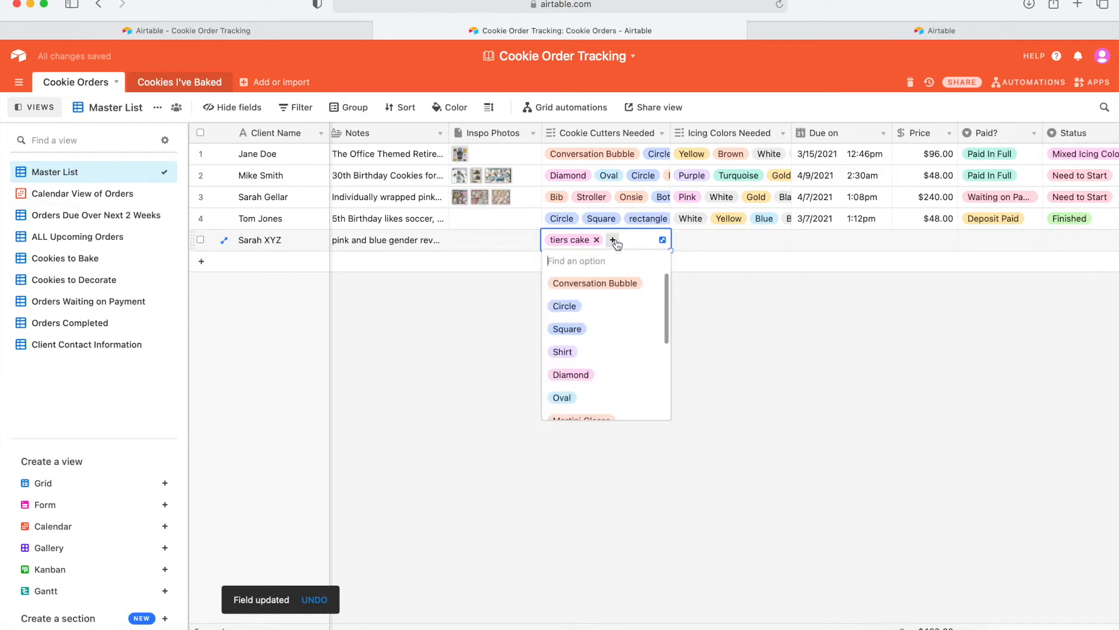
pyautogui.write('heart')
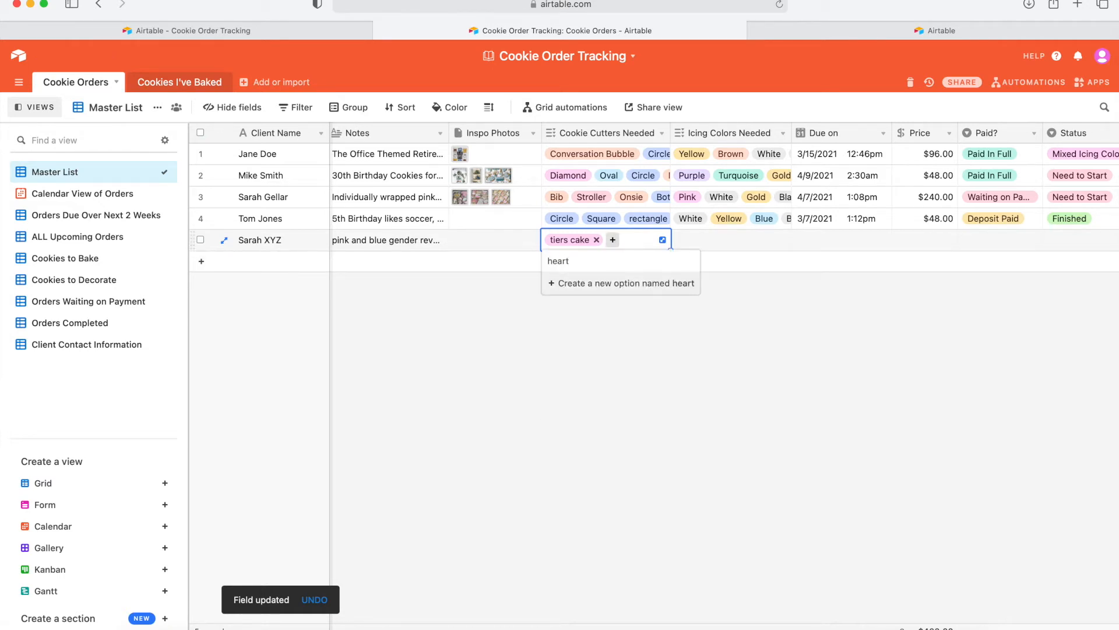
pyautogui.click(567, 289)
pyautogui.click(580, 317)
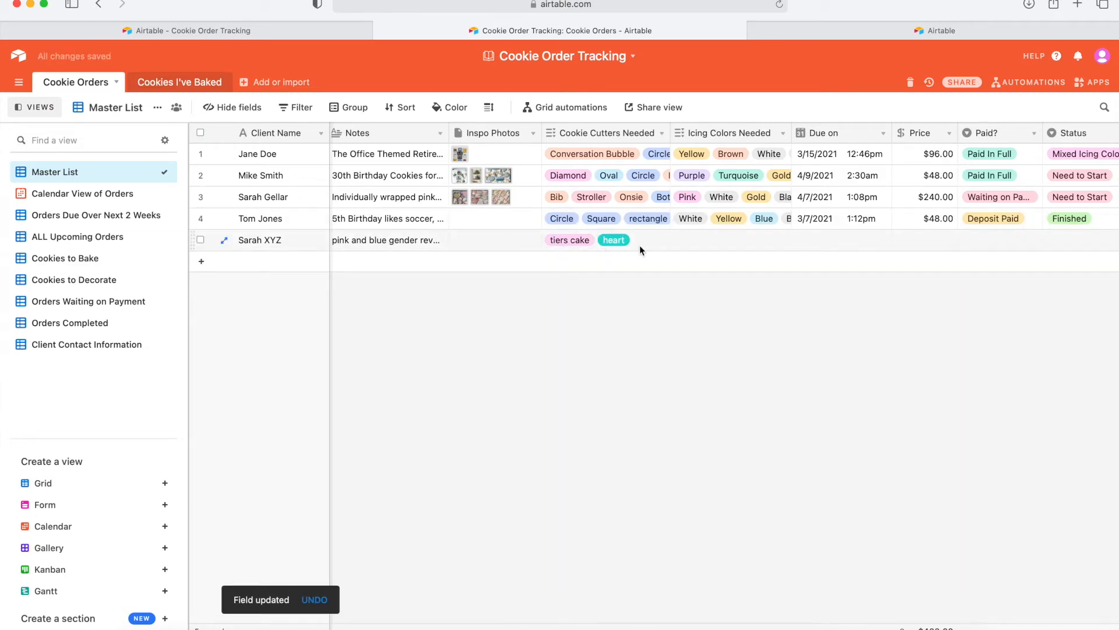
pyautogui.click(697, 247)
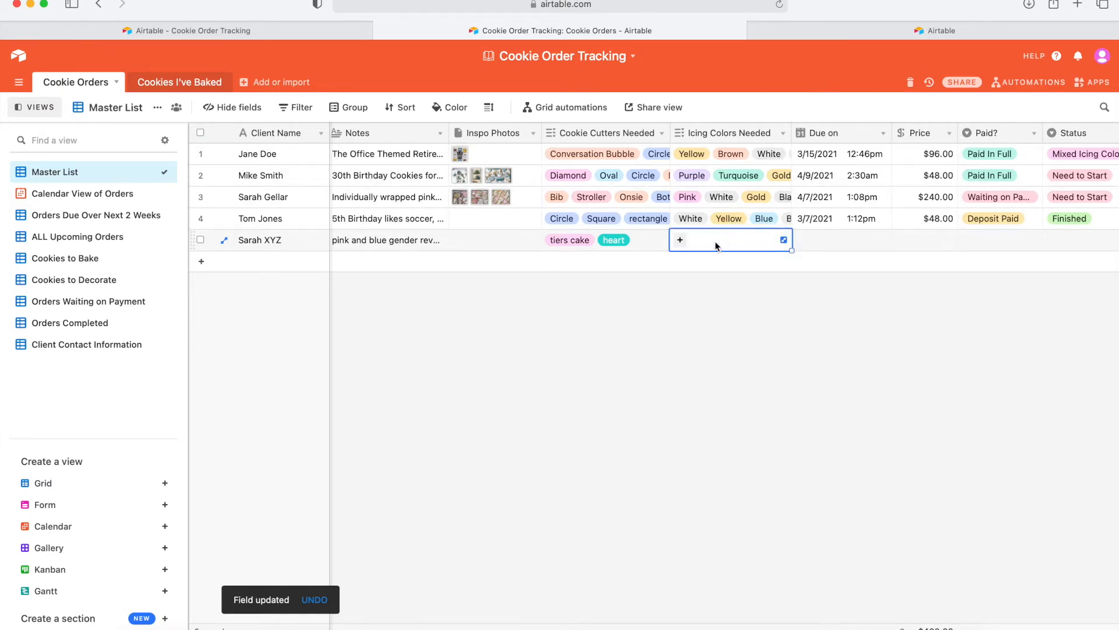
pyautogui.moveTo(671, 128)
pyautogui.mouseDown()
pyautogui.moveTo(787, 129)
pyautogui.moveTo(665, 129)
pyautogui.mouseUp()
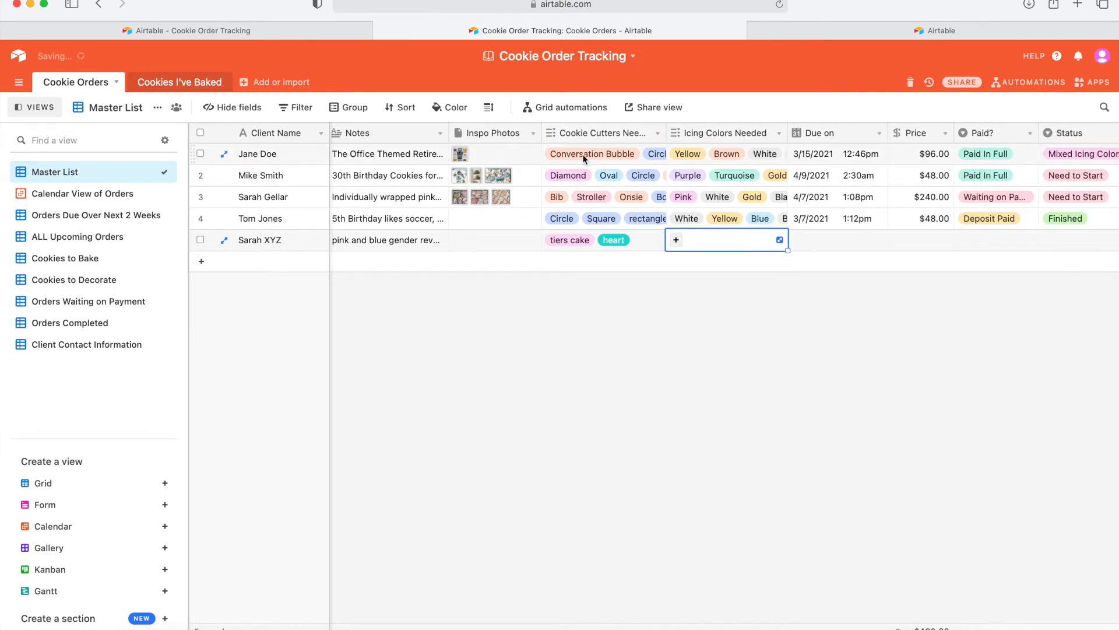
pyautogui.click(640, 152)
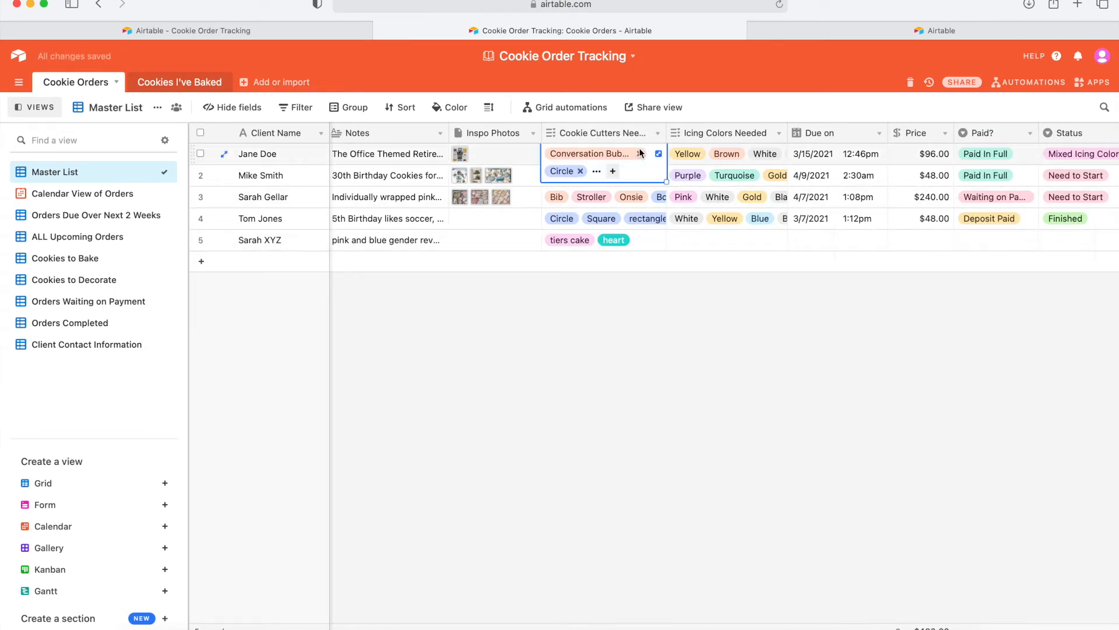
pyautogui.click(596, 171)
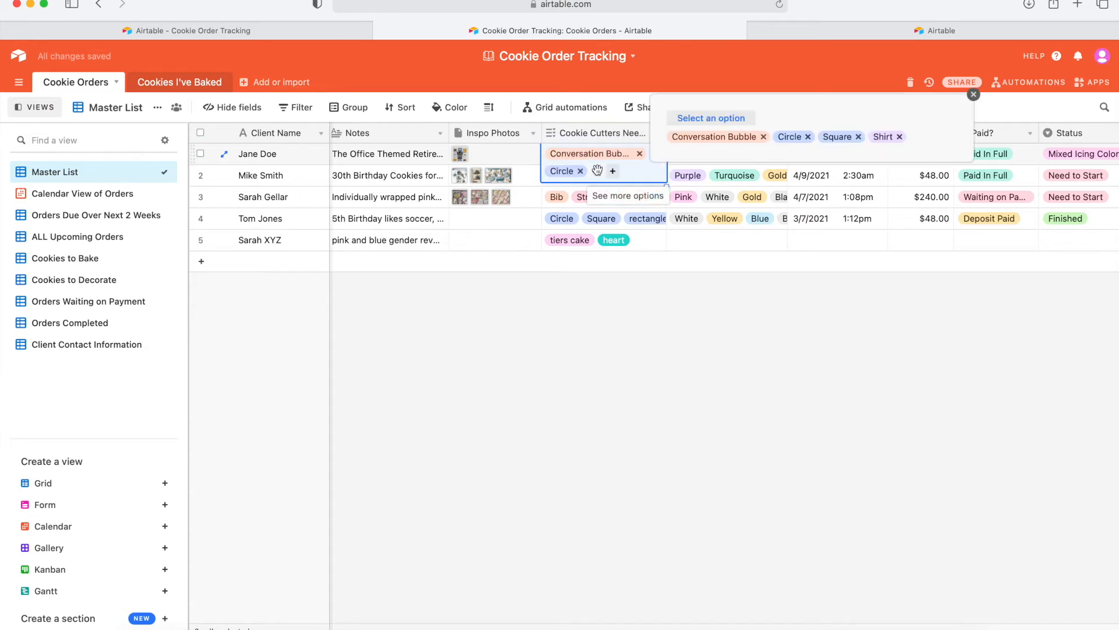
pyautogui.click(974, 93)
pyautogui.click(678, 350)
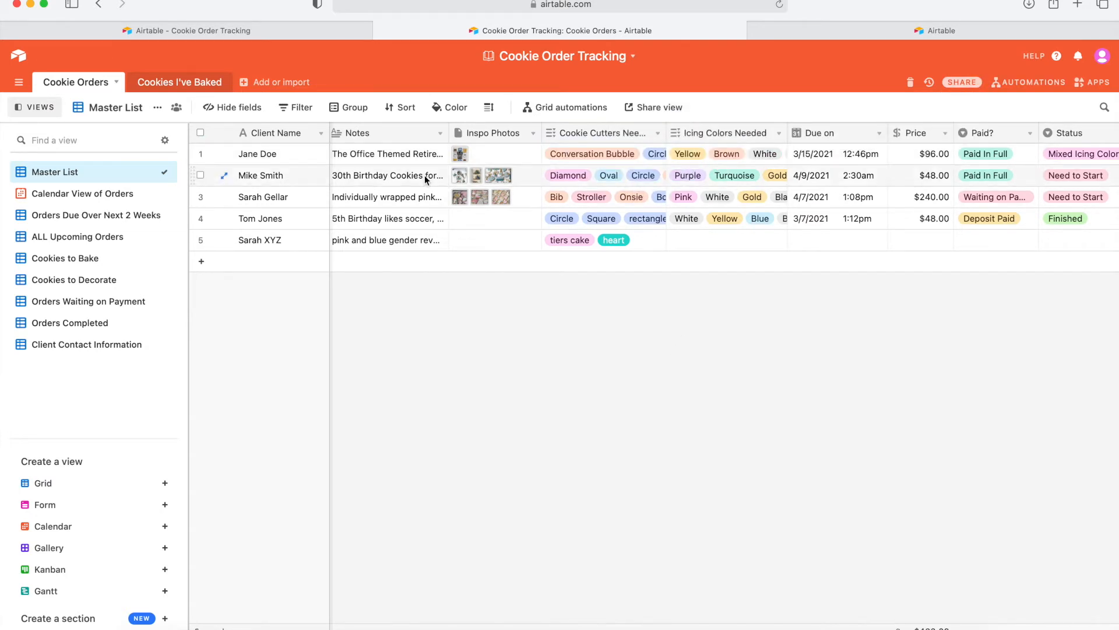
pyautogui.click(223, 154)
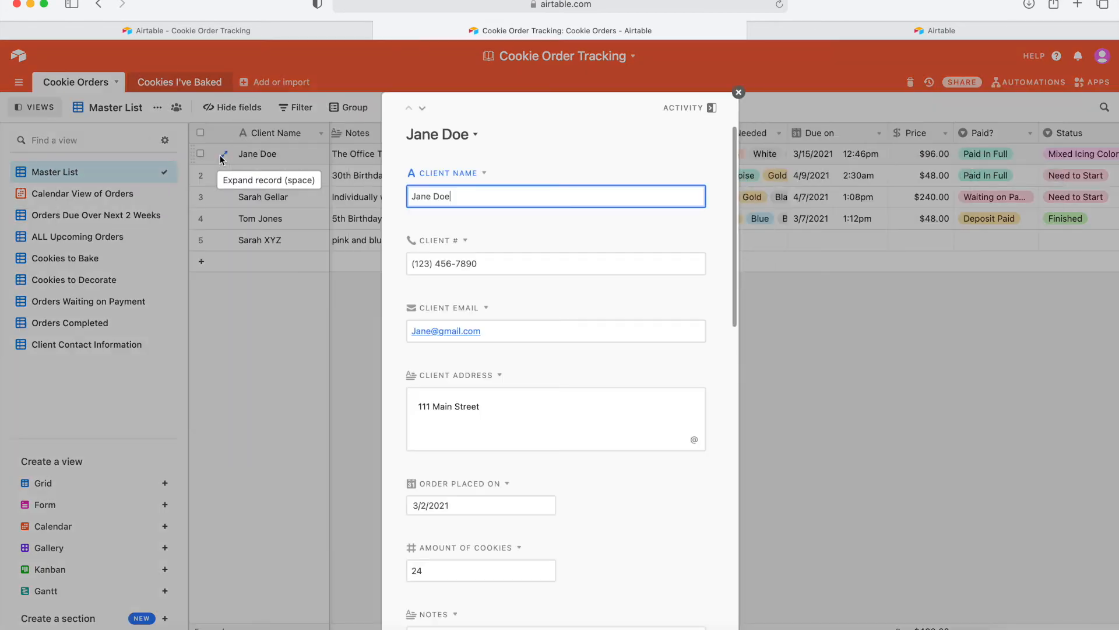
pyautogui.scroll(-10, 542, 339)
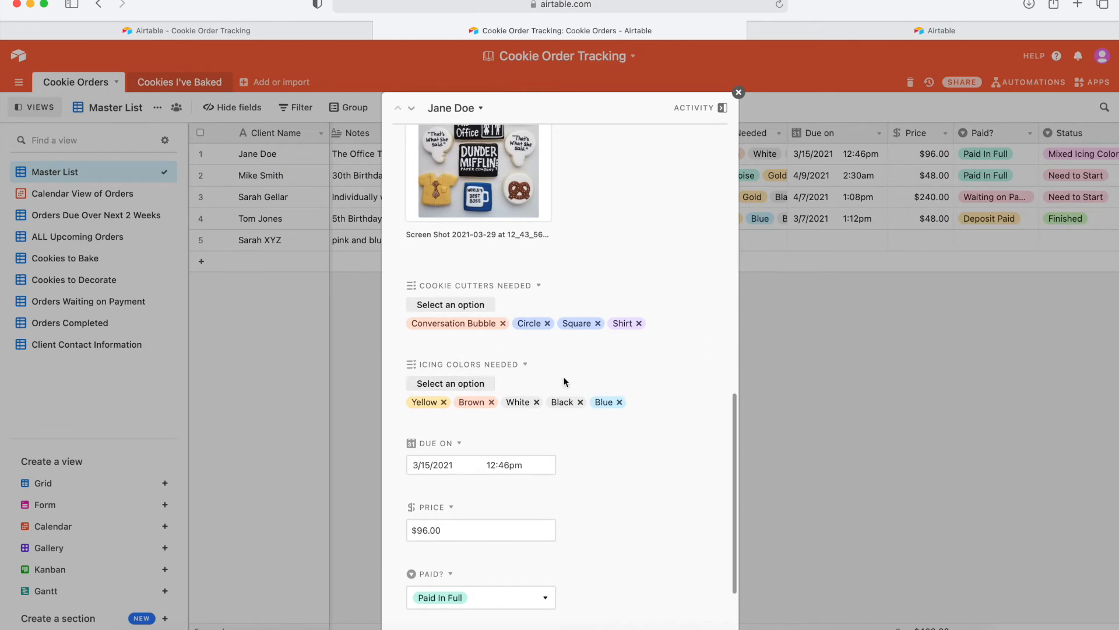
pyautogui.click(739, 94)
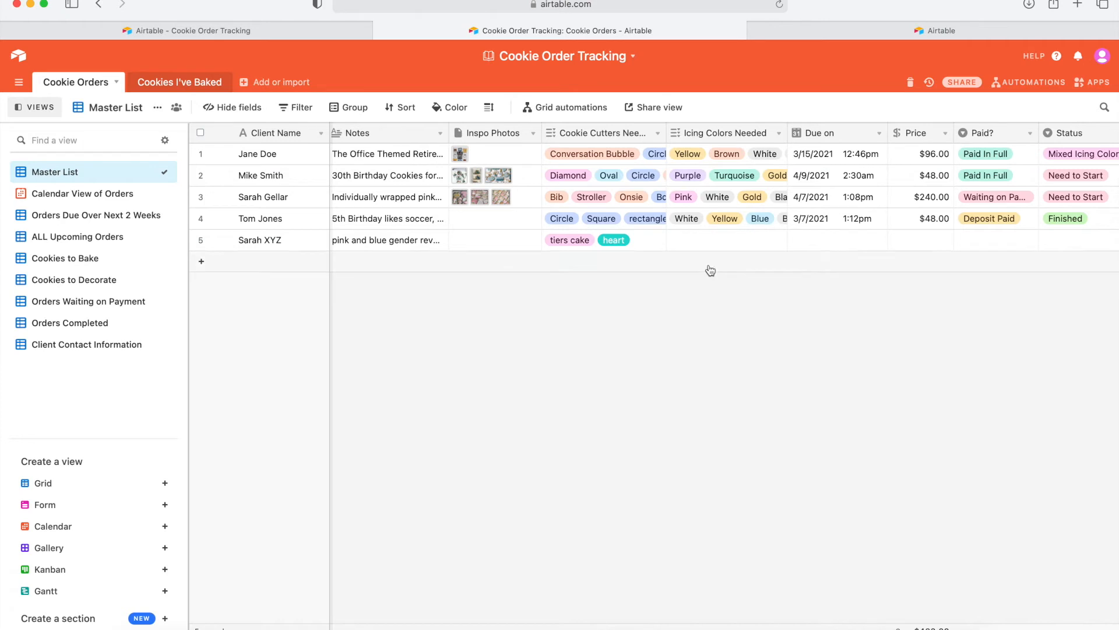
# Add Blue, Pink, Purple and Gold as the fifth order's icing colours.
pyautogui.click(694, 244)
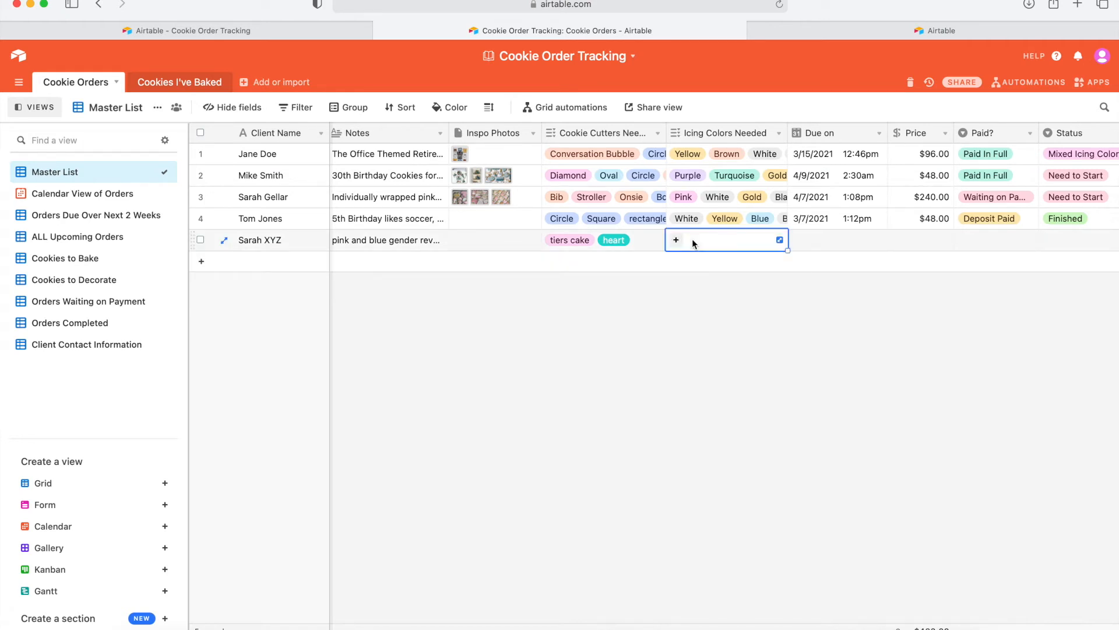
pyautogui.click(676, 240)
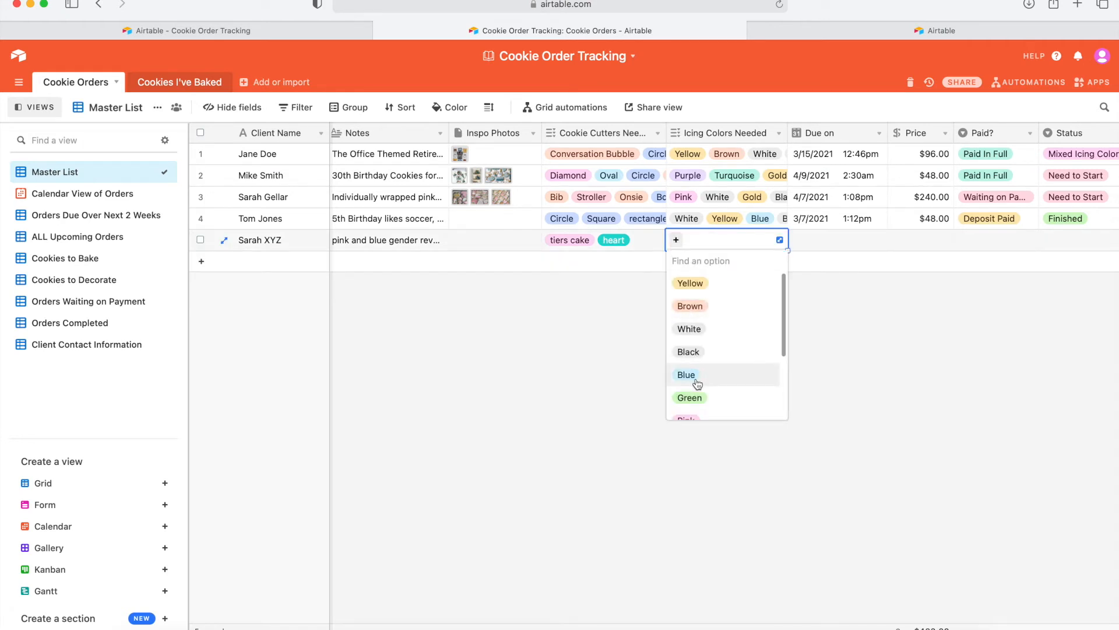
pyautogui.click(697, 382)
pyautogui.click(716, 240)
pyautogui.scroll(-1, 718, 367)
pyautogui.click(718, 366)
pyautogui.click(755, 240)
pyautogui.scroll(-1, 746, 387)
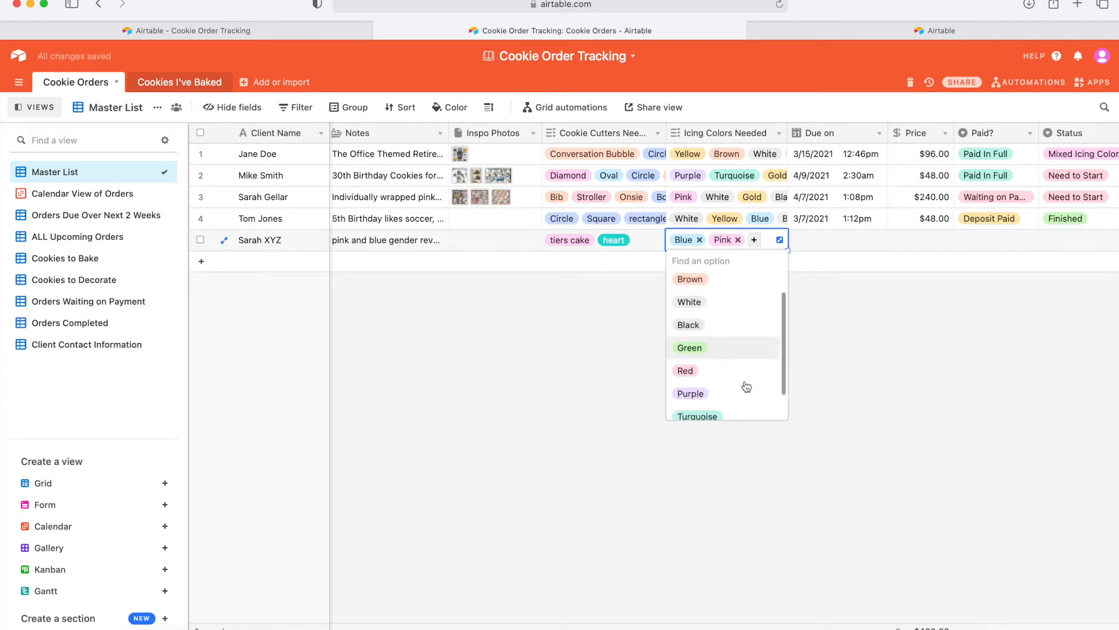
pyautogui.click(720, 393)
pyautogui.click(726, 249)
pyautogui.scroll(-3, 722, 367)
pyautogui.click(688, 416)
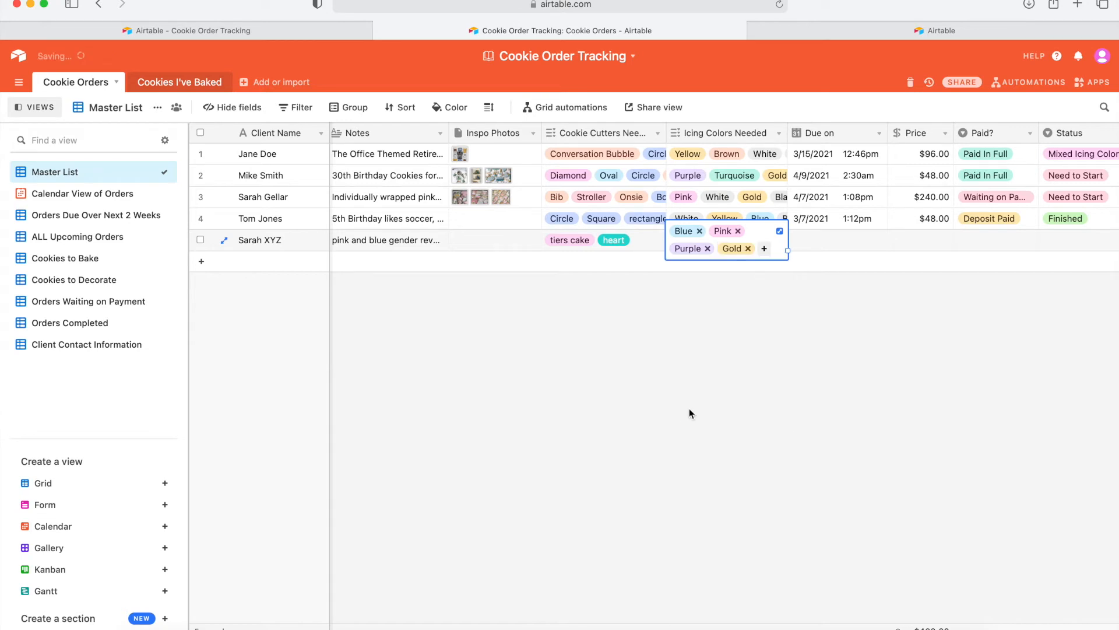
pyautogui.click(782, 339)
# Set the fifth order's due date to April 3, 2021 at 6:30pm.
pyautogui.click(807, 235)
pyautogui.click(807, 236)
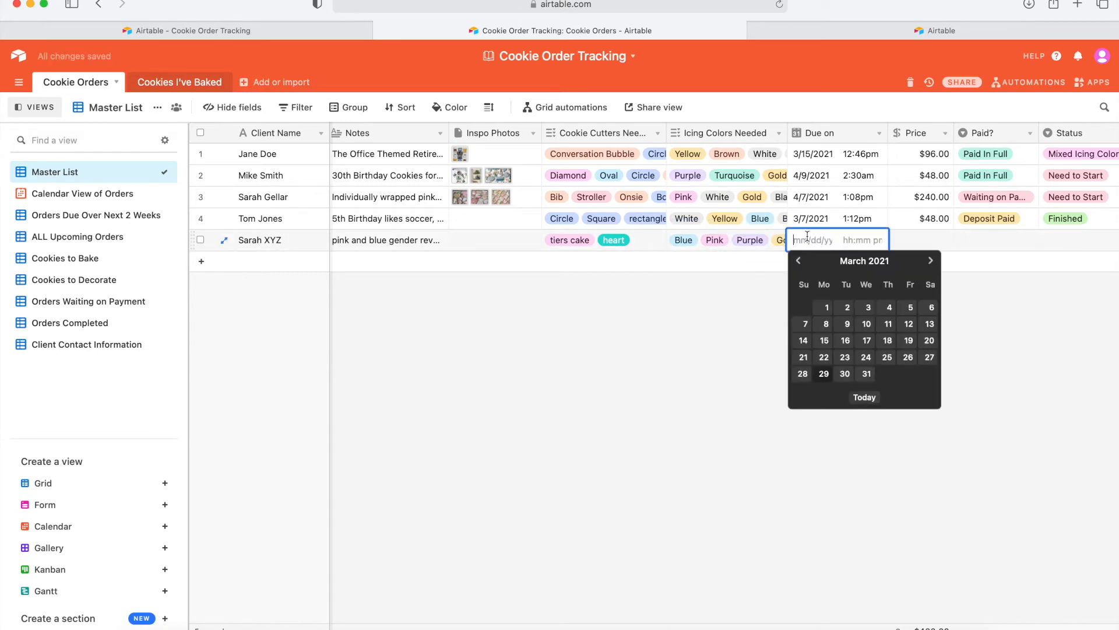
pyautogui.click(931, 260)
pyautogui.click(930, 307)
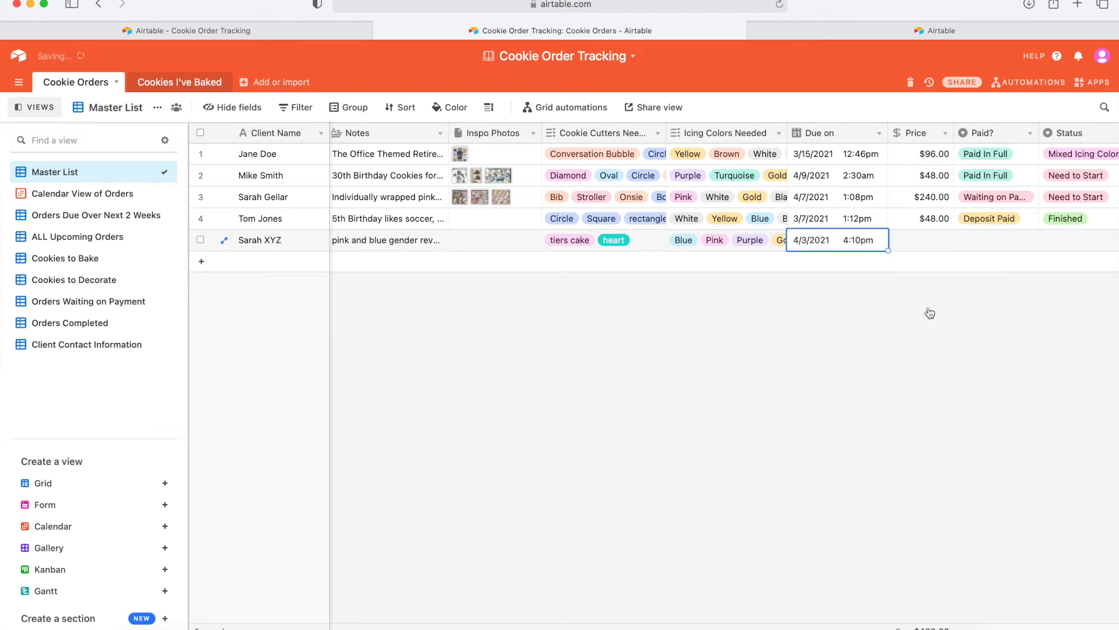
pyautogui.click(858, 242)
pyautogui.scroll(-5, 871, 334)
pyautogui.scroll(-20, 865, 349)
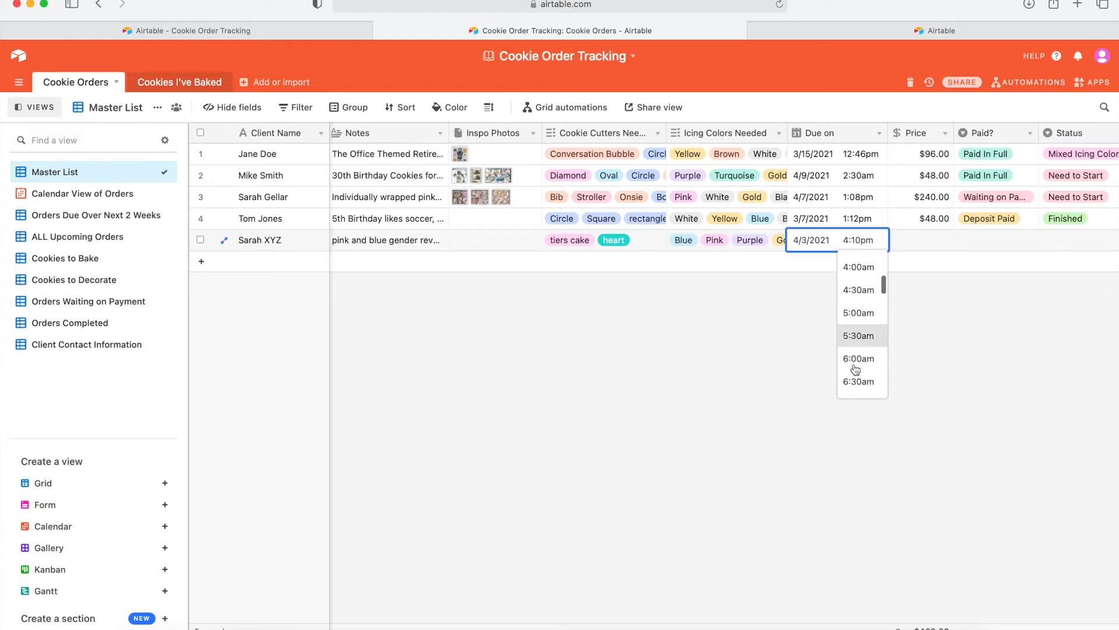
pyautogui.click(855, 366)
pyautogui.click(892, 314)
# Enter a price of $100.00 for the fifth order.
pyautogui.hscroll(3, 914, 239)
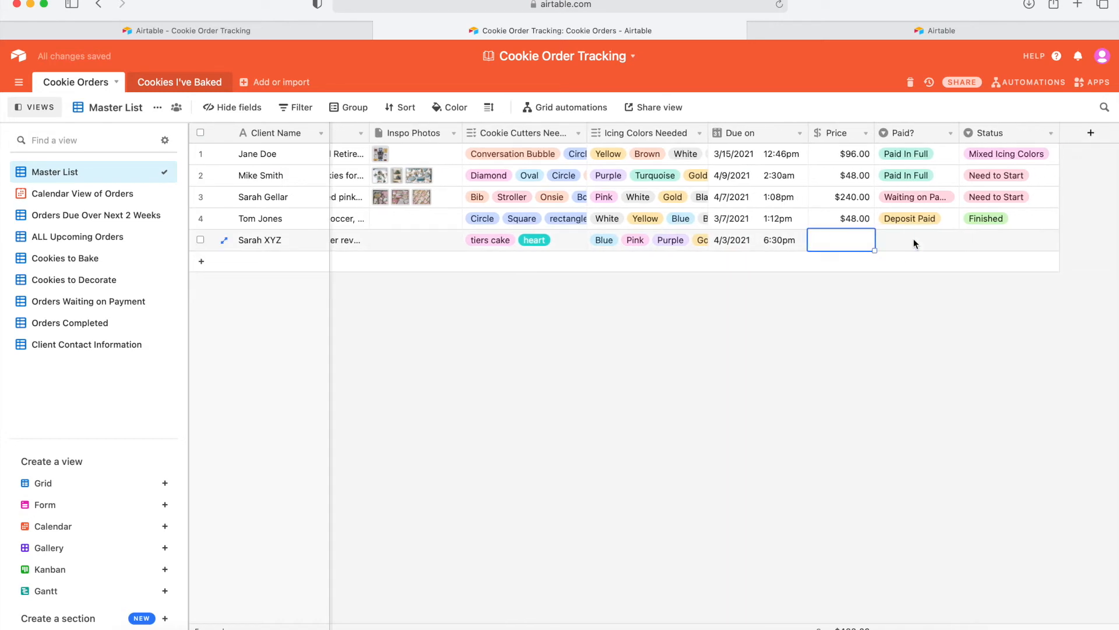
pyautogui.write('100')
pyautogui.click(768, 332)
pyautogui.hscroll(-5, 711, 236)
pyautogui.hscroll(5, 711, 237)
# Mark the fifth order Waiting on Payment with status Need to Start.
pyautogui.click(860, 240)
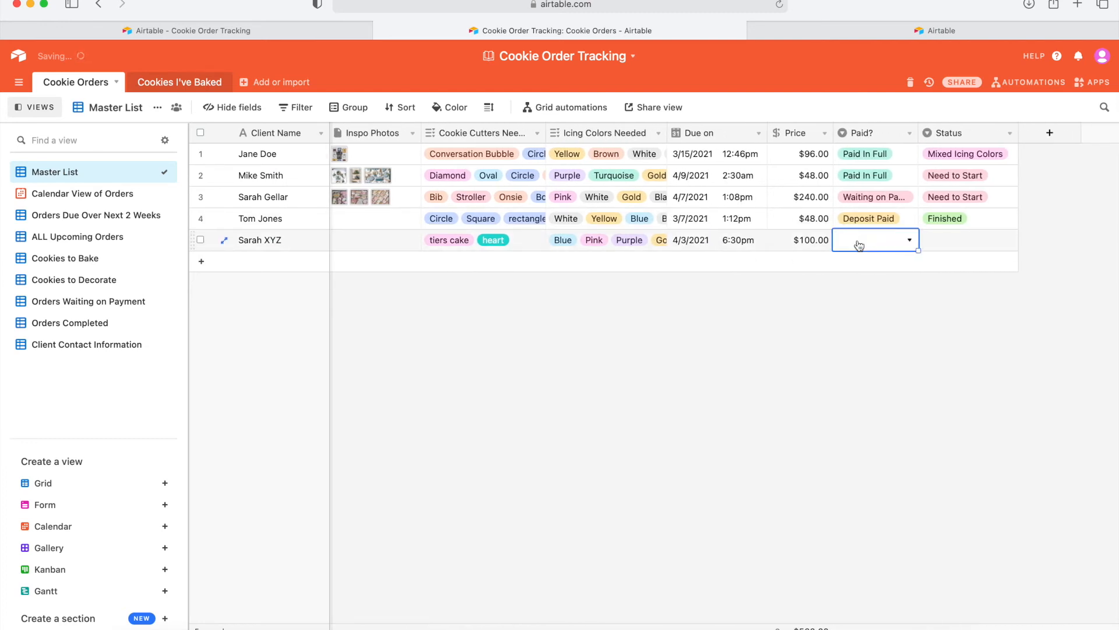
pyautogui.click(860, 243)
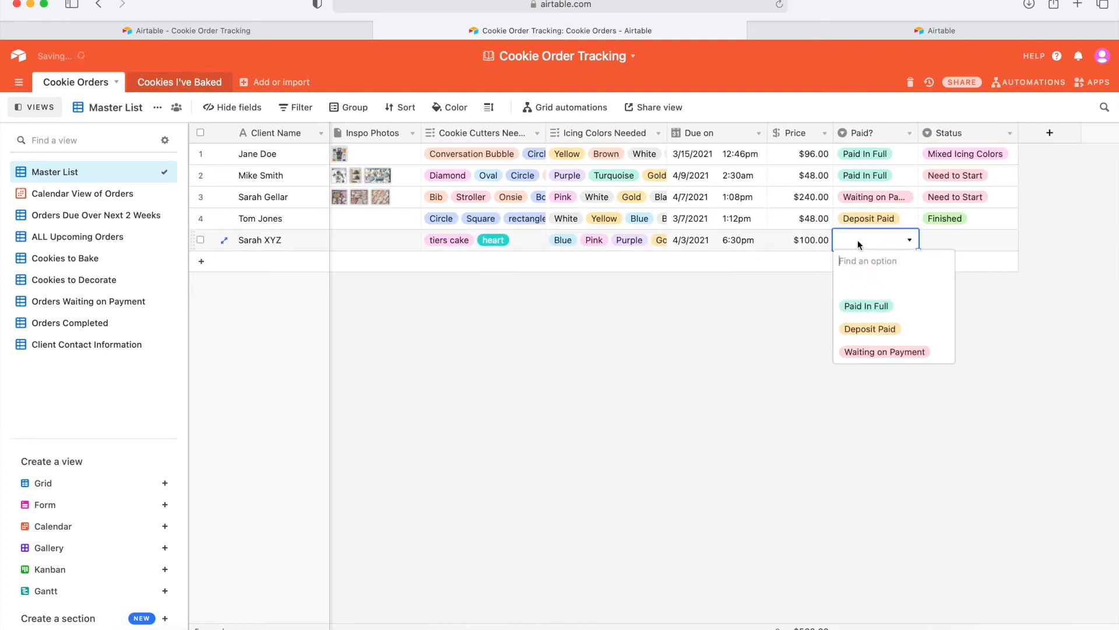
pyautogui.click(876, 353)
pyautogui.click(862, 321)
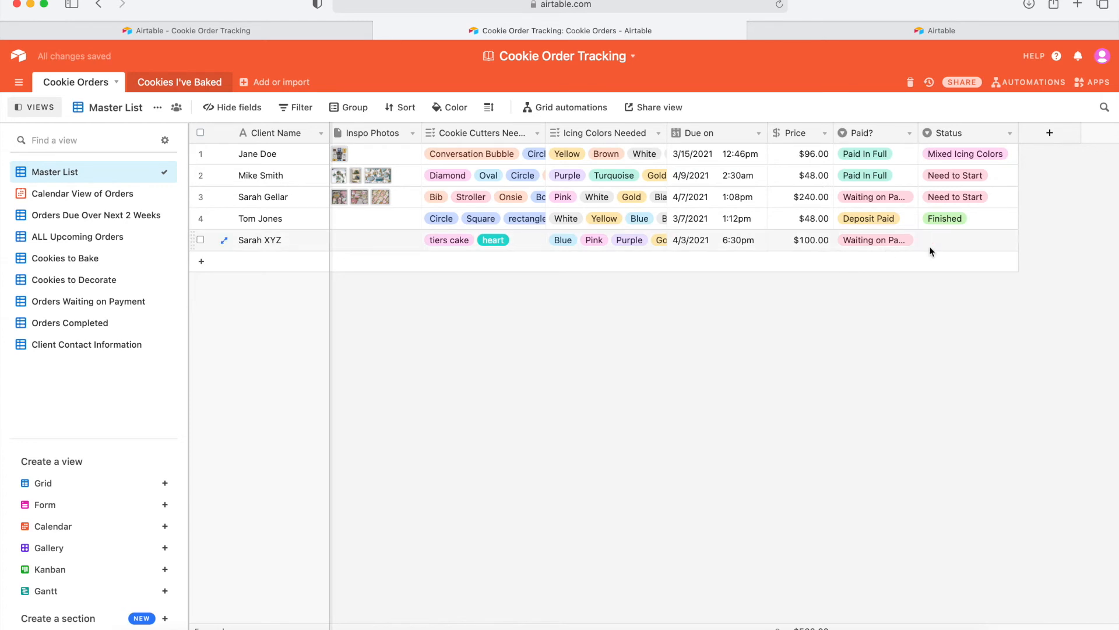
pyautogui.click(944, 246)
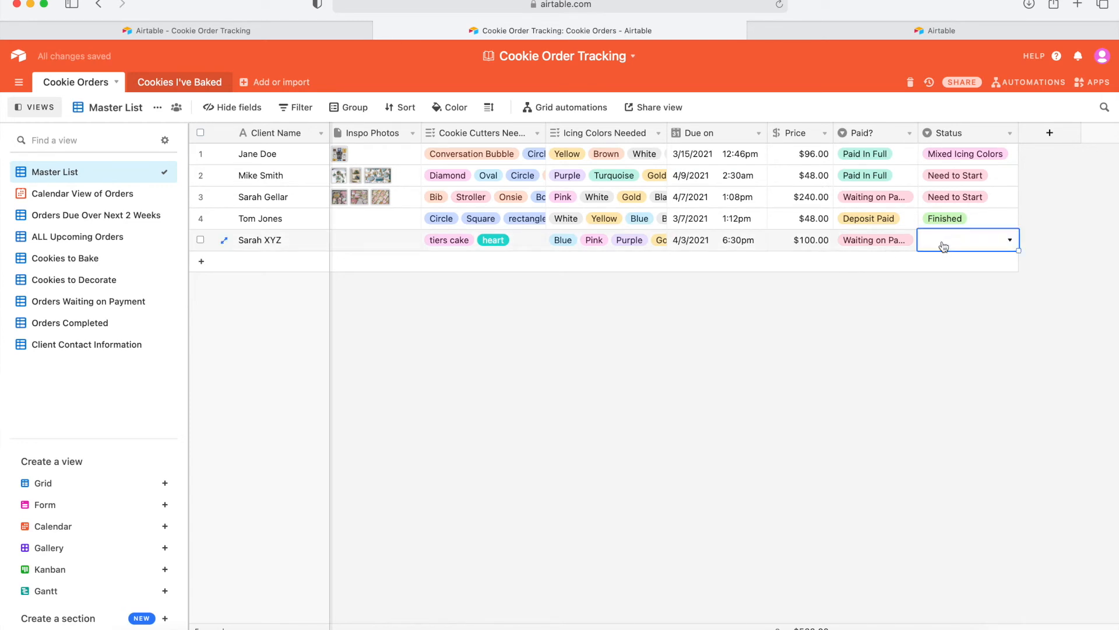
pyautogui.click(944, 246)
pyautogui.click(959, 303)
pyautogui.click(772, 307)
pyautogui.hscroll(-10, 656, 247)
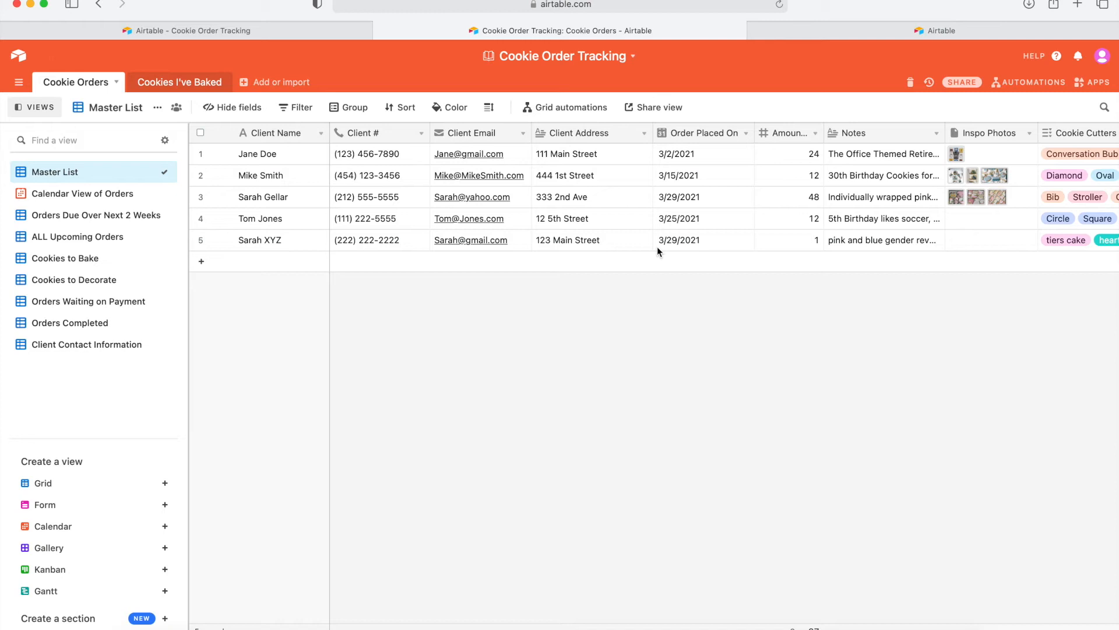
pyautogui.click(421, 133)
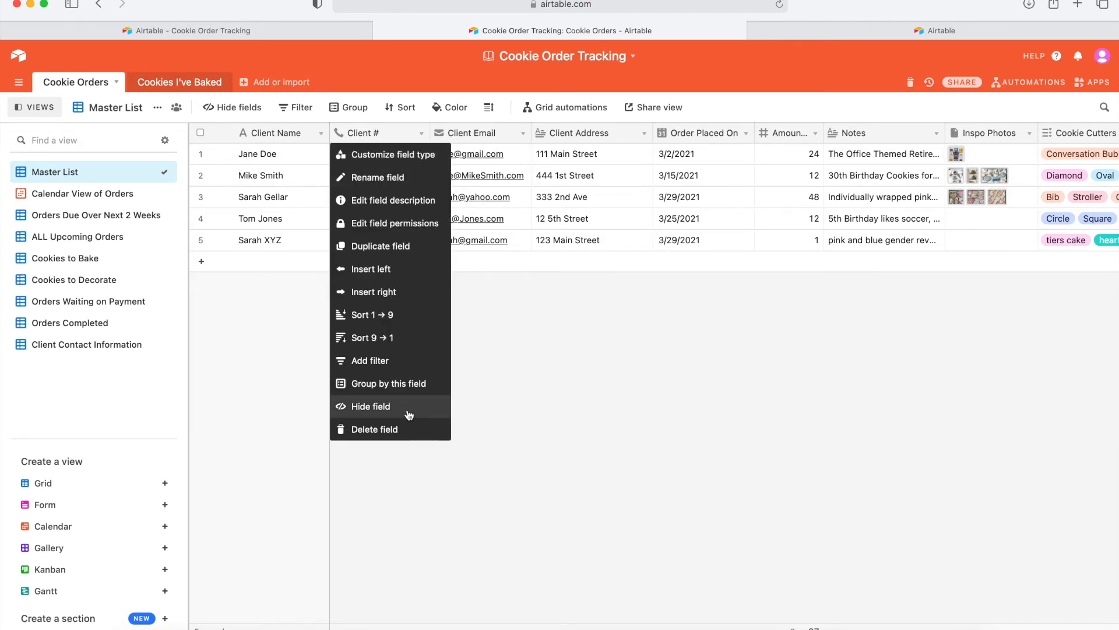
pyautogui.click(524, 412)
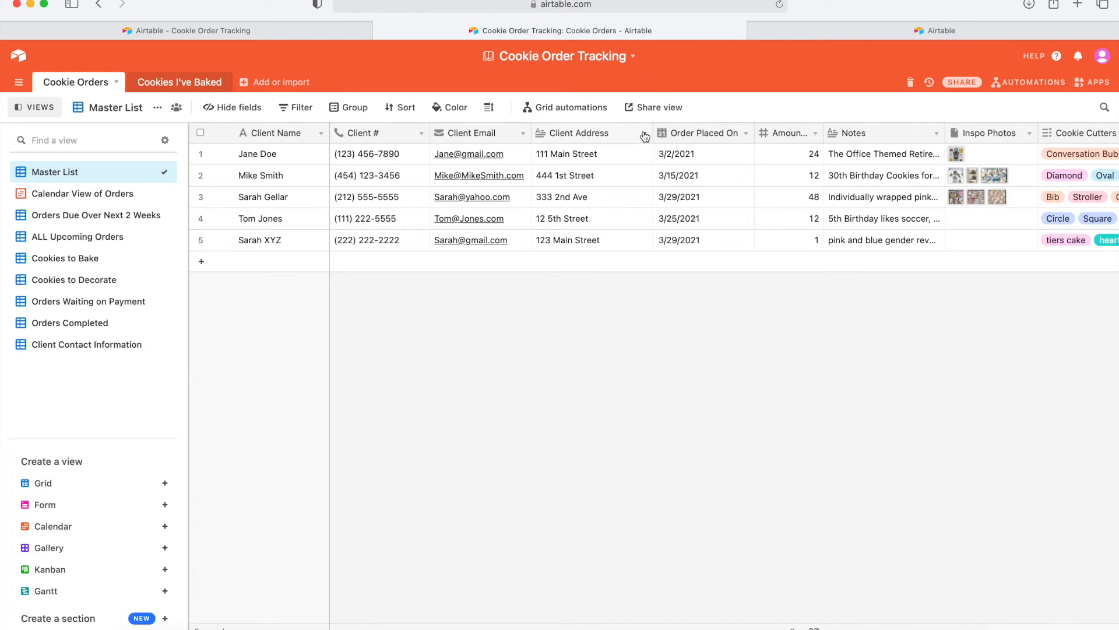
pyautogui.hscroll(10, 880, 175)
pyautogui.hscroll(-10, 881, 177)
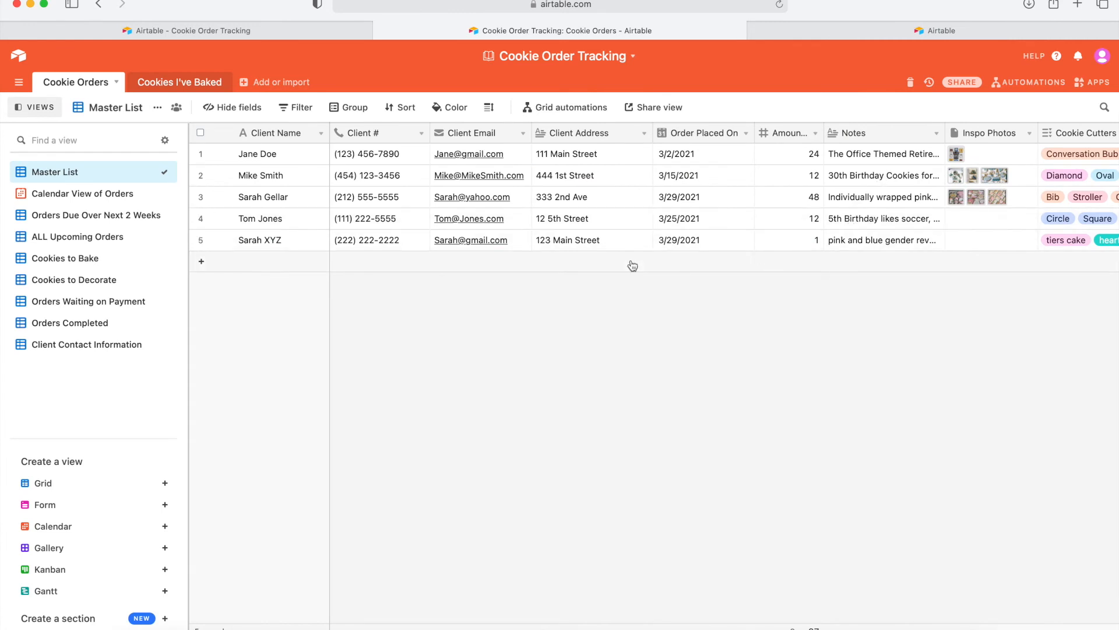
pyautogui.hscroll(10, 773, 236)
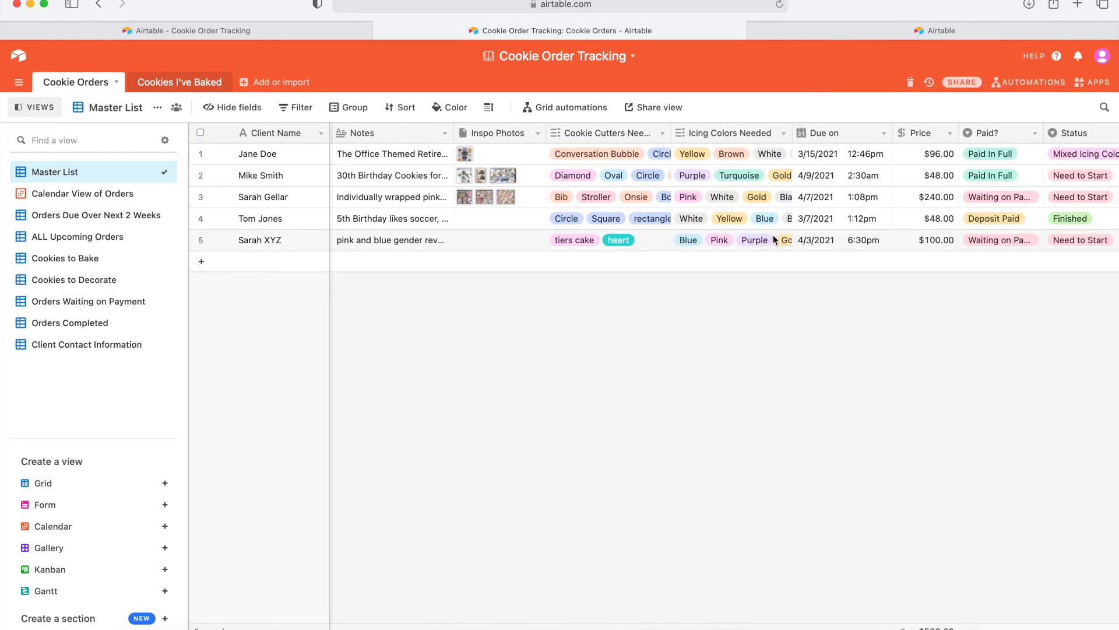
pyautogui.hscroll(-10, 774, 239)
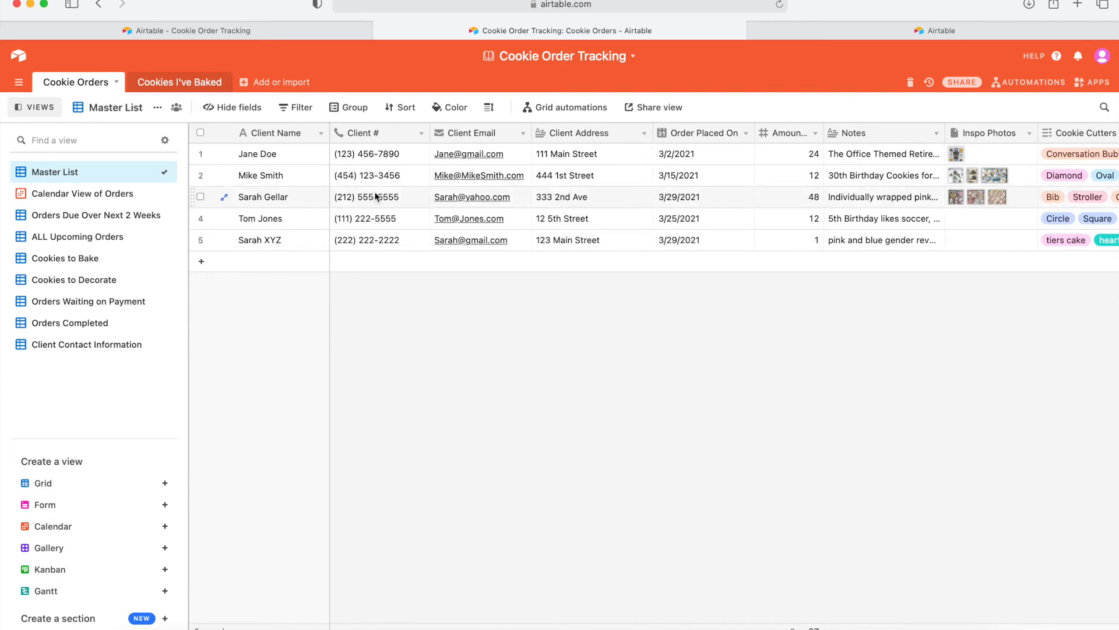
pyautogui.click(128, 194)
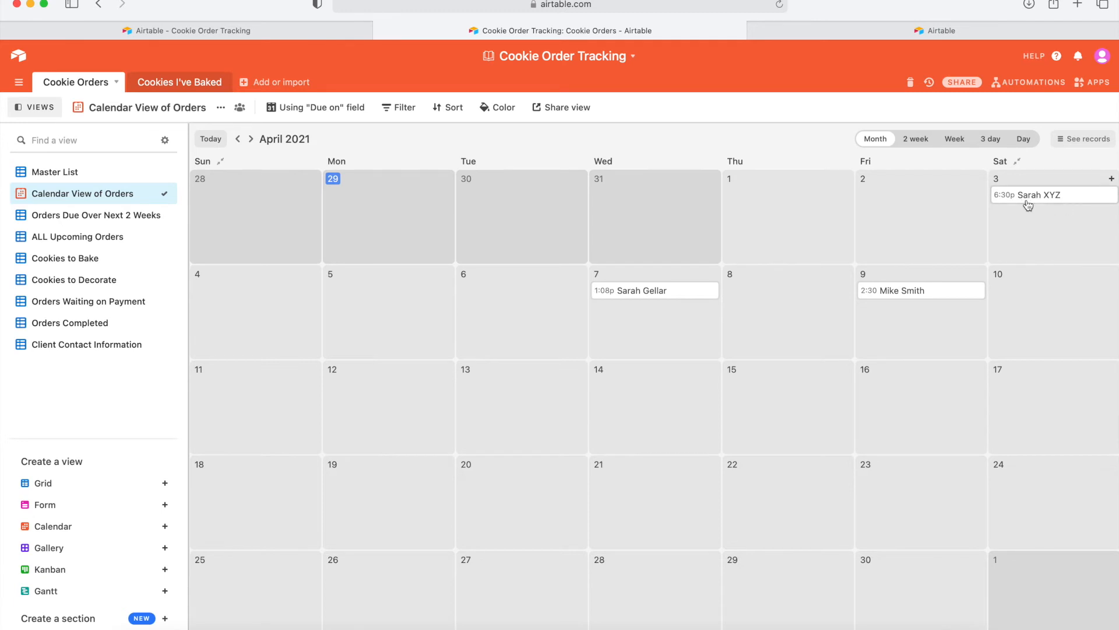
# Review the April 3 order's expanded record, then switch to Orders Due Over Next 2 Weeks.
pyautogui.click(1006, 197)
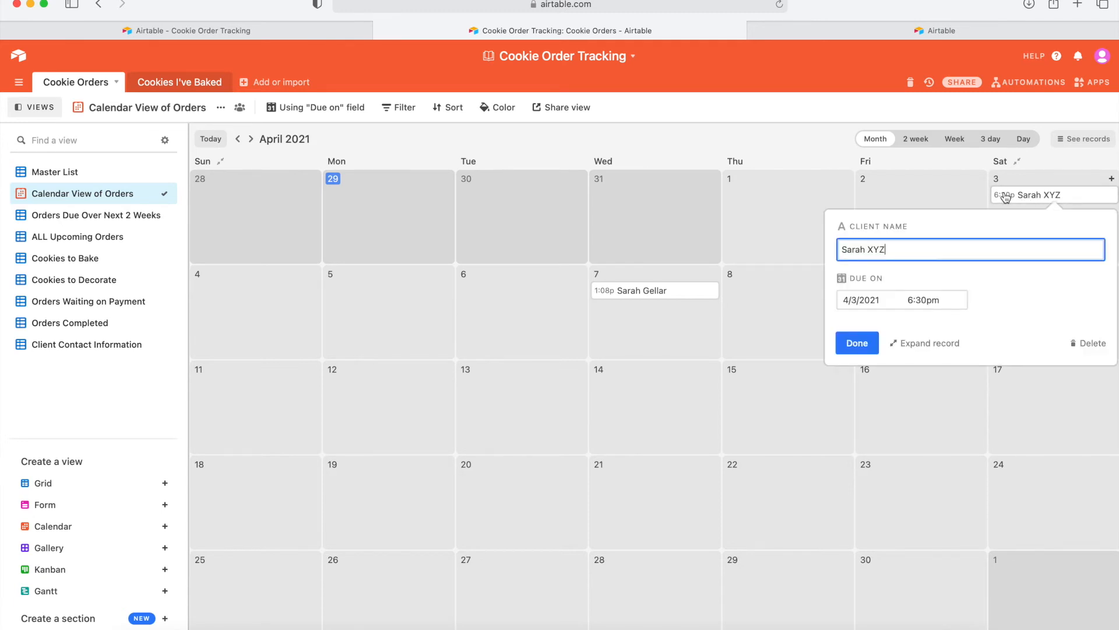
pyautogui.click(922, 344)
pyautogui.scroll(-10, 668, 366)
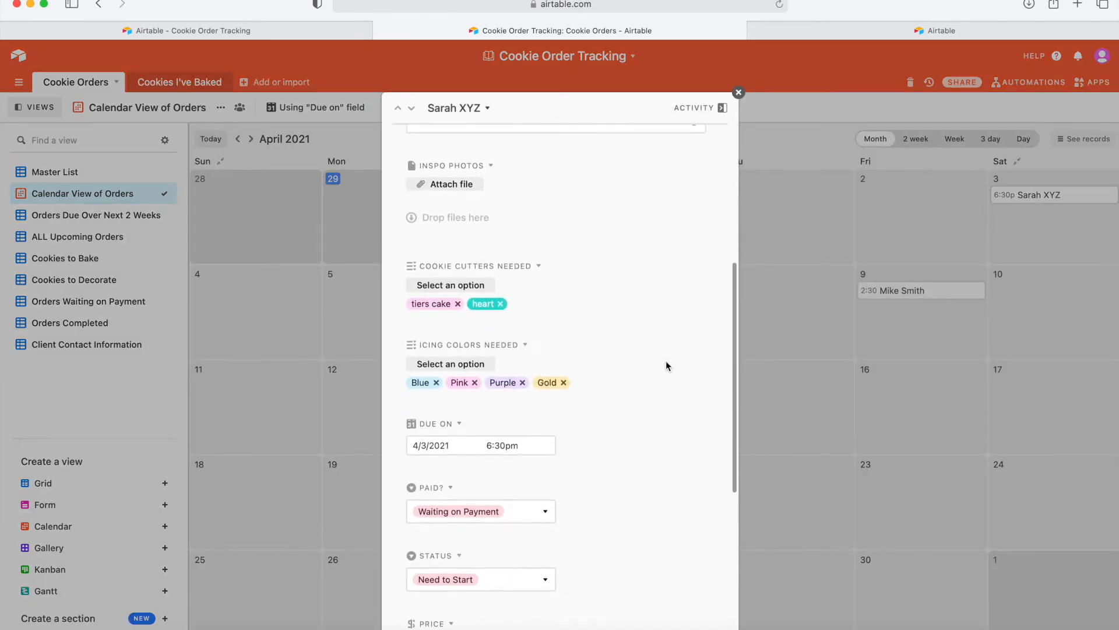
pyautogui.scroll(8, 666, 360)
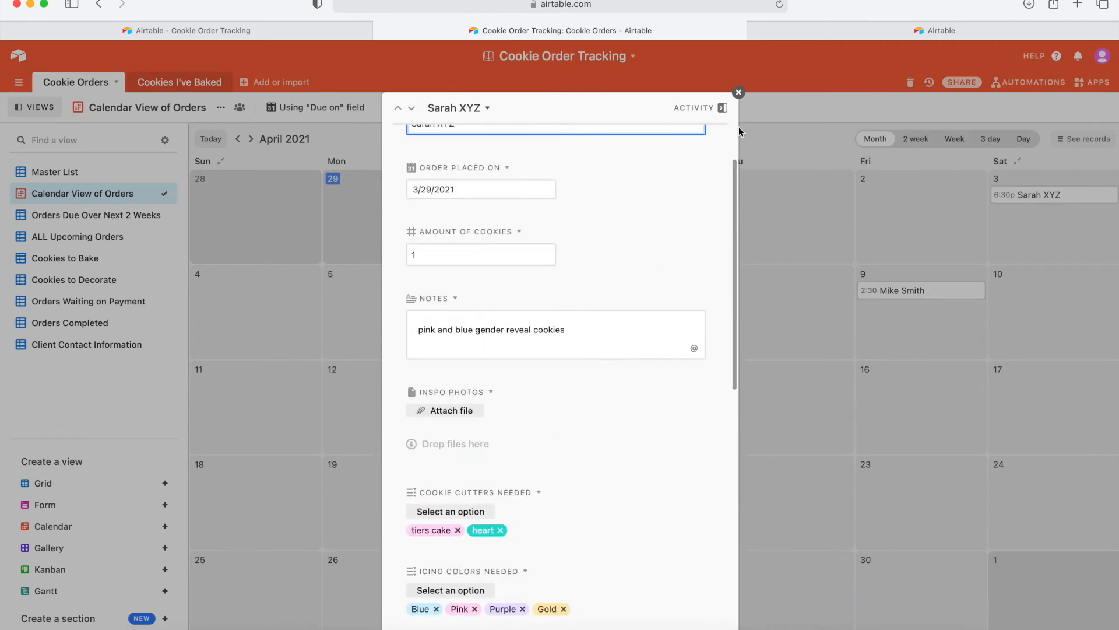
pyautogui.click(738, 93)
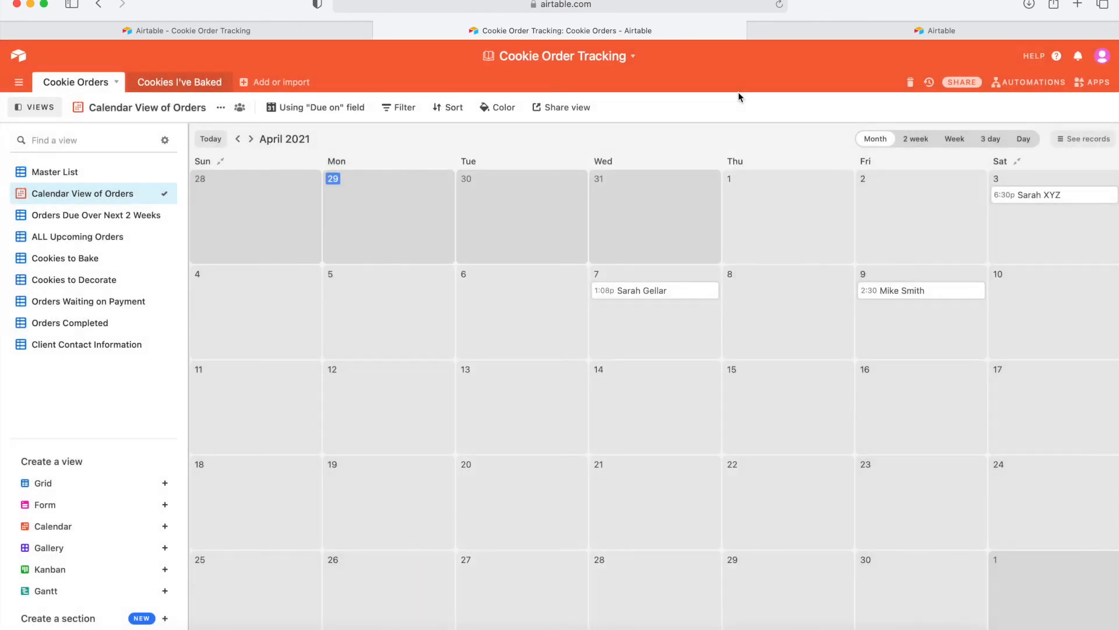
pyautogui.click(140, 216)
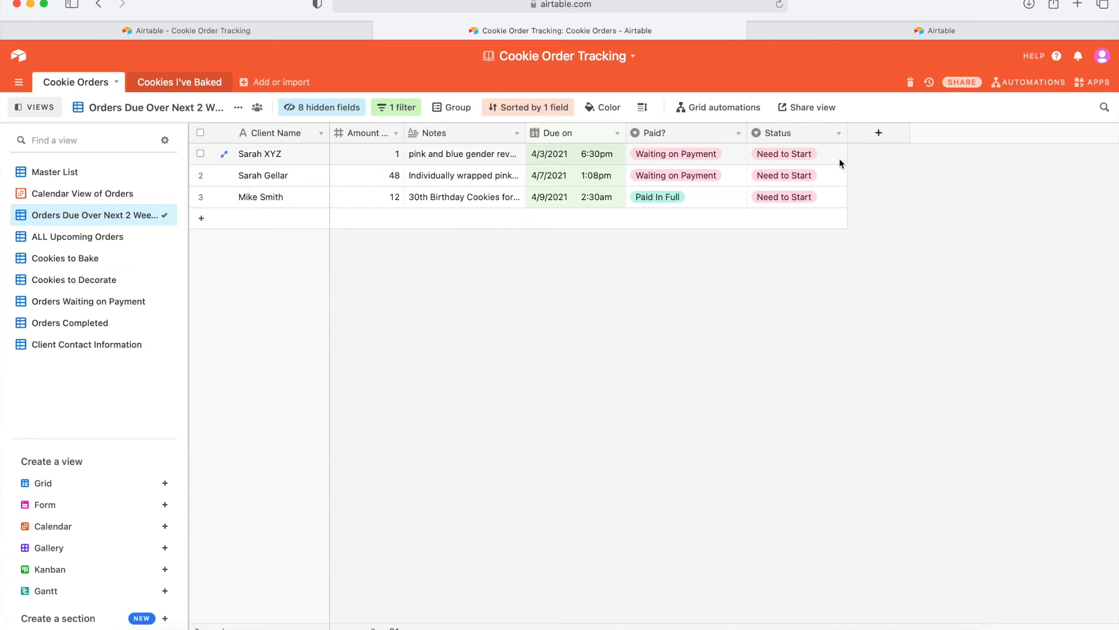
# Browse the views from ALL Upcoming Orders through Client Contact Information.
pyautogui.click(119, 240)
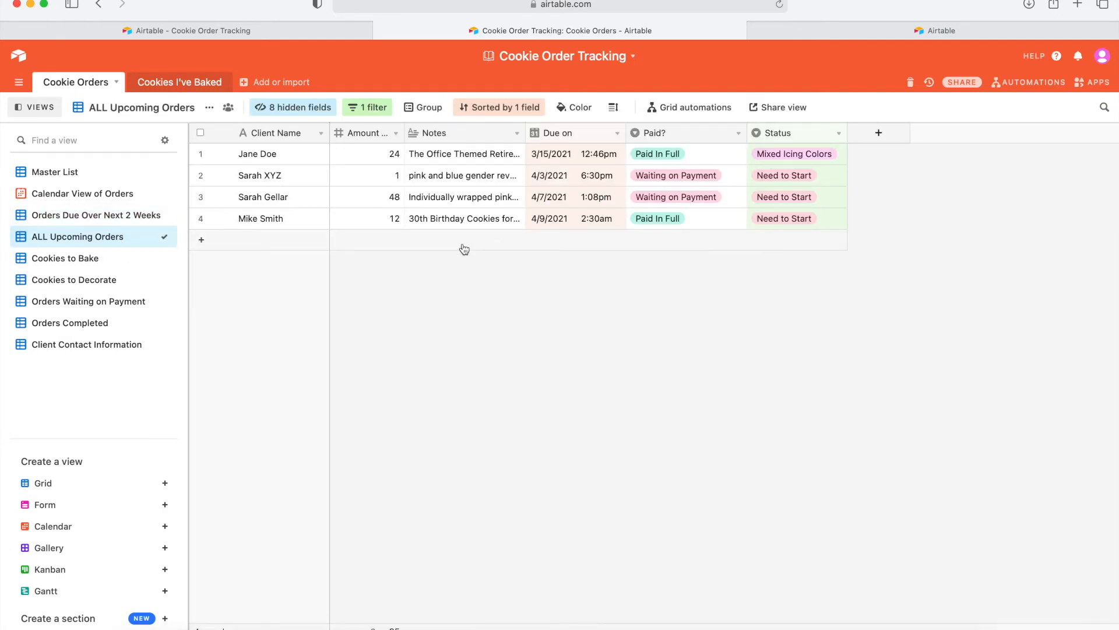
pyautogui.click(110, 260)
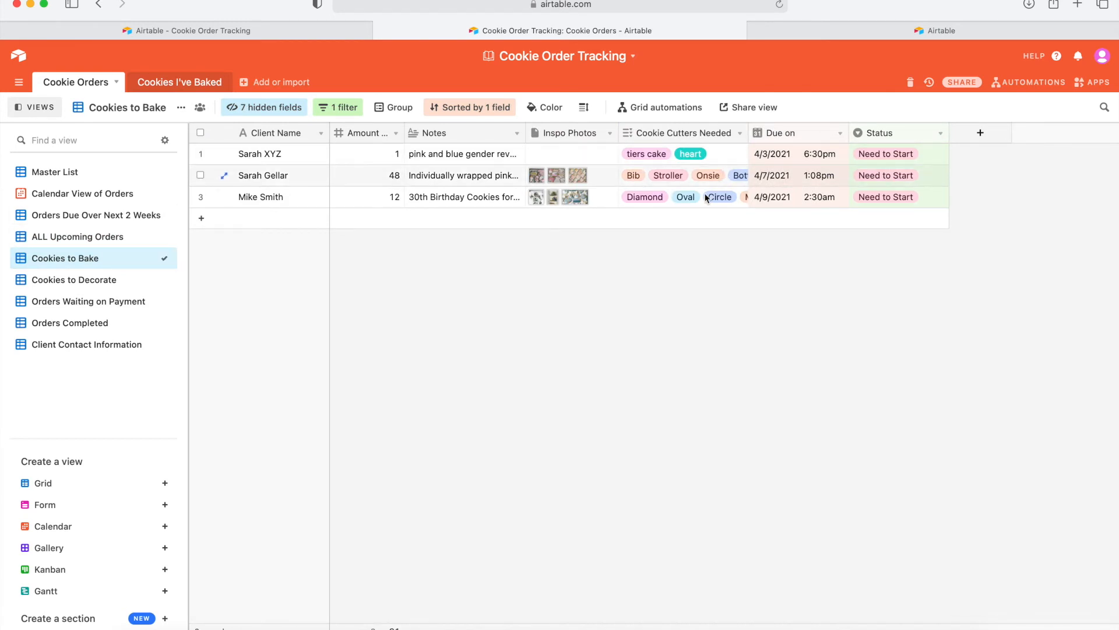
pyautogui.click(121, 282)
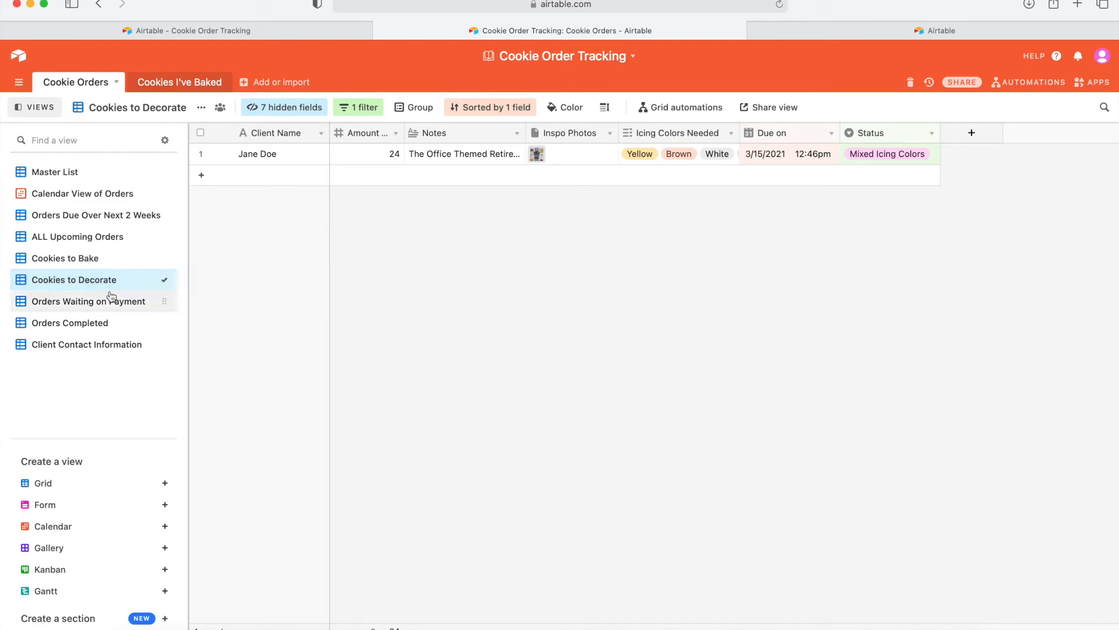
pyautogui.click(105, 301)
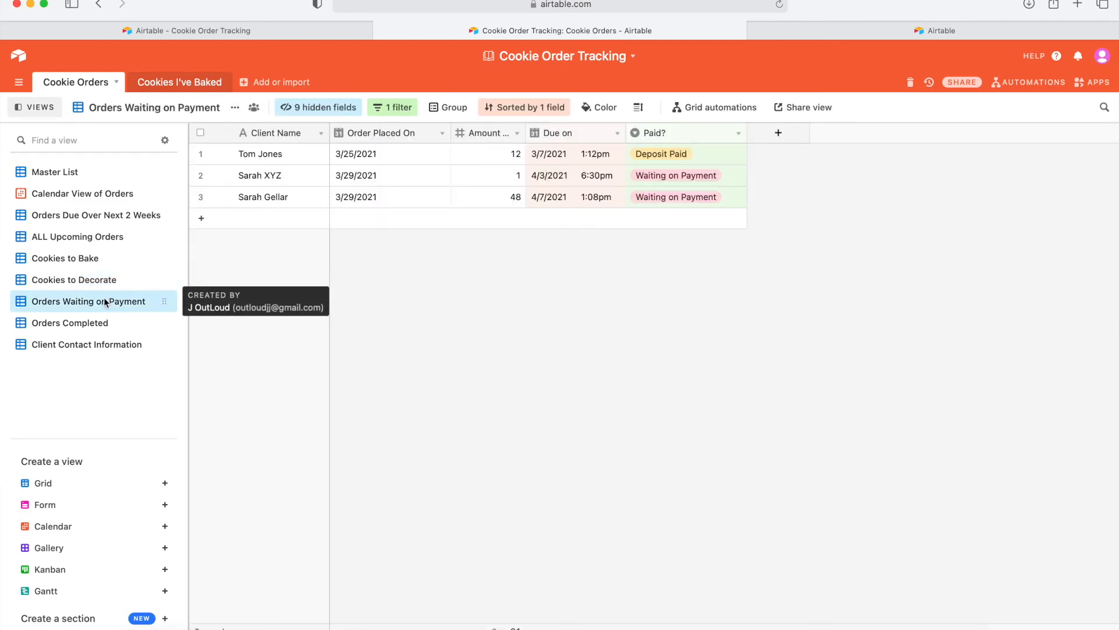
pyautogui.click(87, 324)
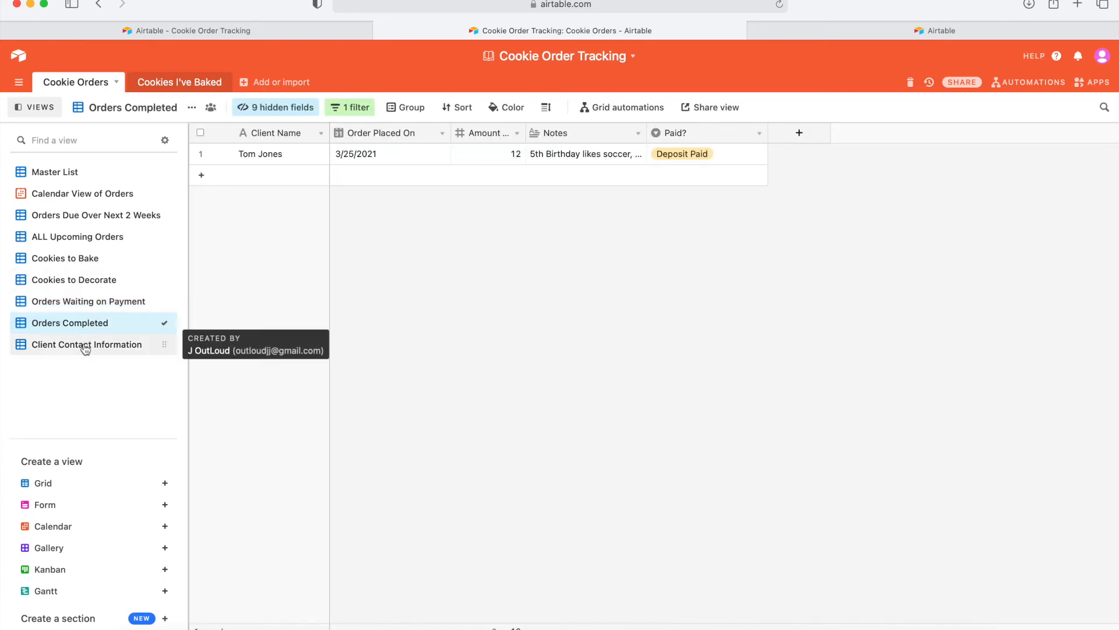
pyautogui.click(83, 344)
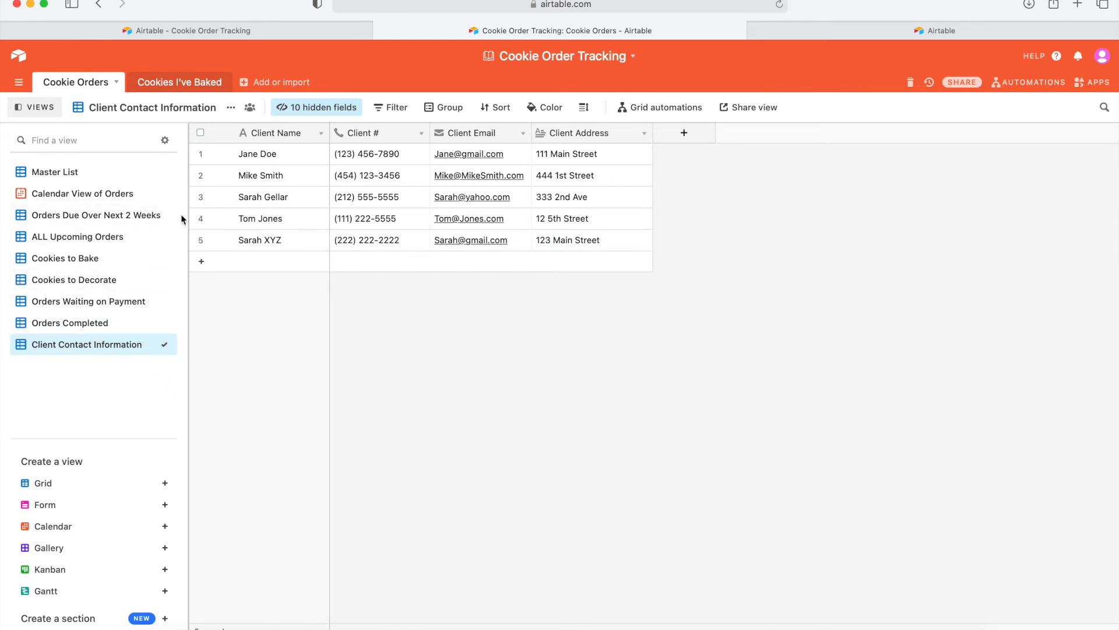
# Show the current view's options menu, then return to ALL Upcoming Orders.
pyautogui.moveTo(164, 215)
pyautogui.mouseDown()
pyautogui.moveTo(164, 250)
pyautogui.moveTo(167, 221)
pyautogui.mouseUp()
pyautogui.click(231, 107)
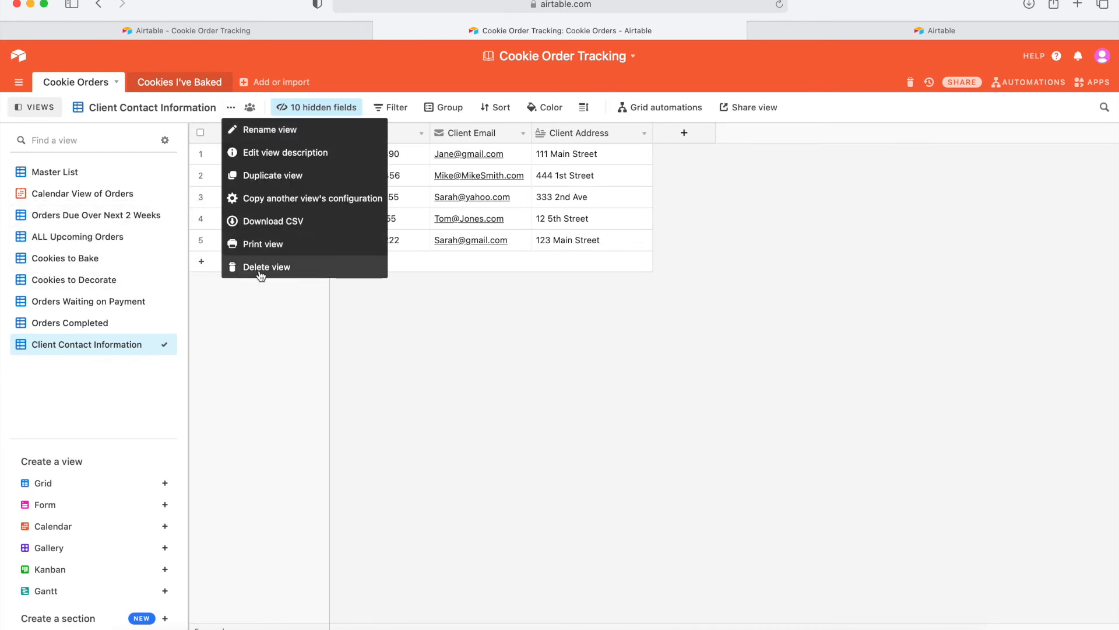
pyautogui.click(257, 374)
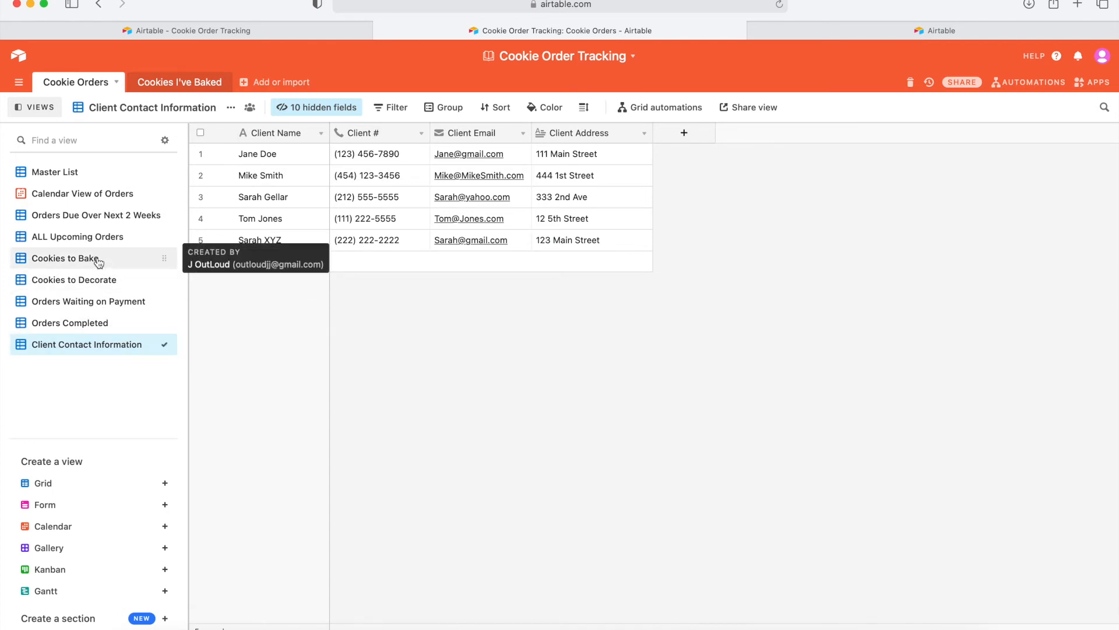
pyautogui.click(111, 219)
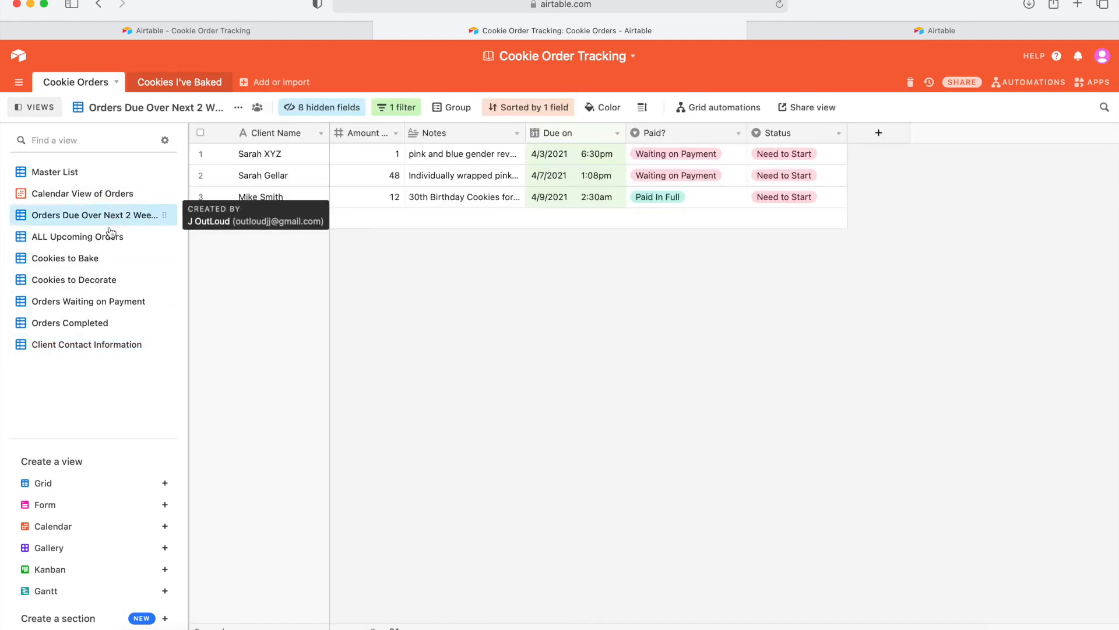
pyautogui.click(102, 238)
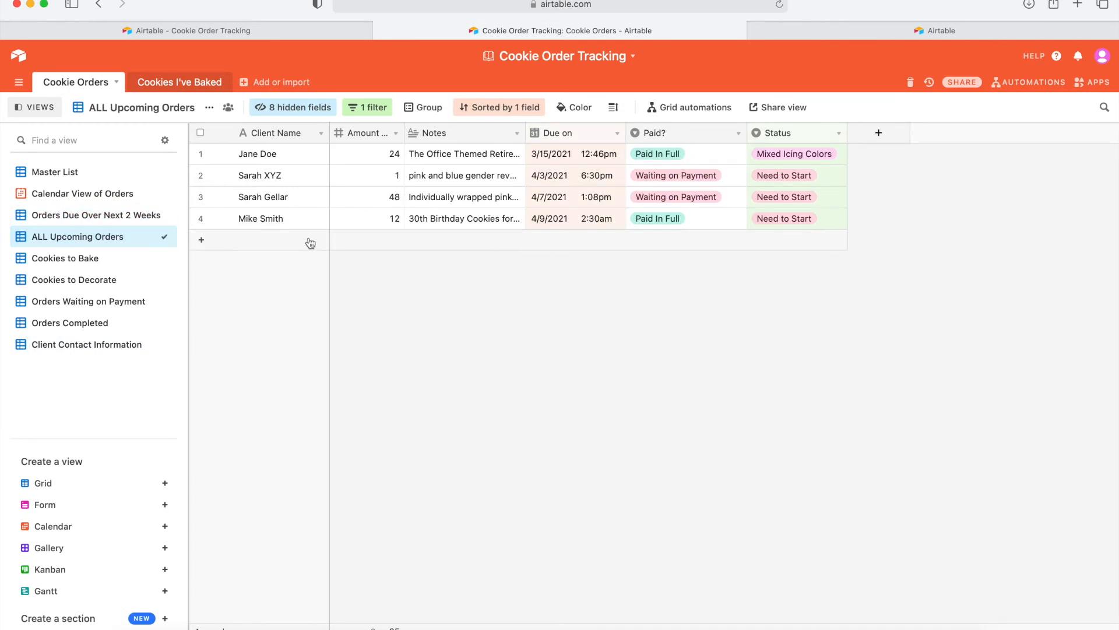
# Mark the April 3 order Paid In Full with status Made Dough.
pyautogui.doubleClick(663, 174)
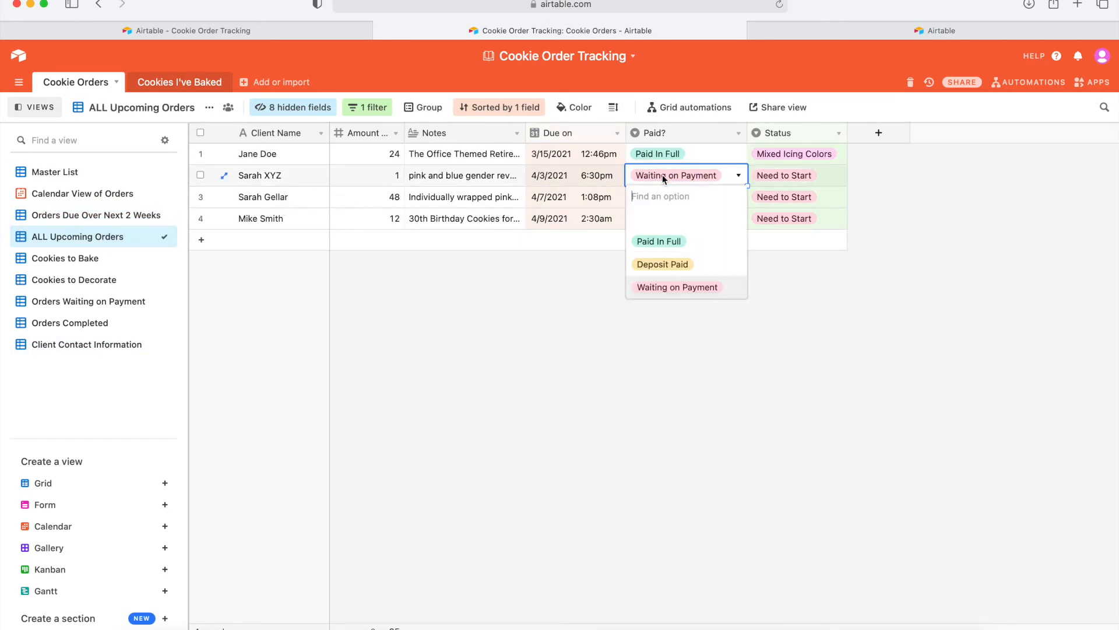
pyautogui.click(665, 248)
pyautogui.click(646, 273)
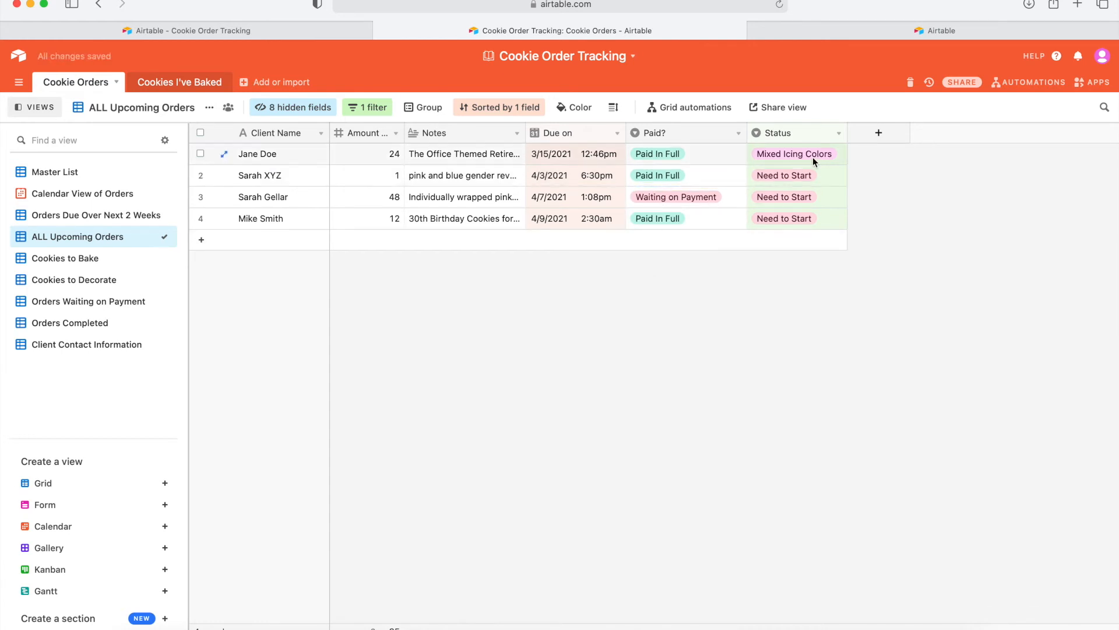
pyautogui.doubleClick(781, 175)
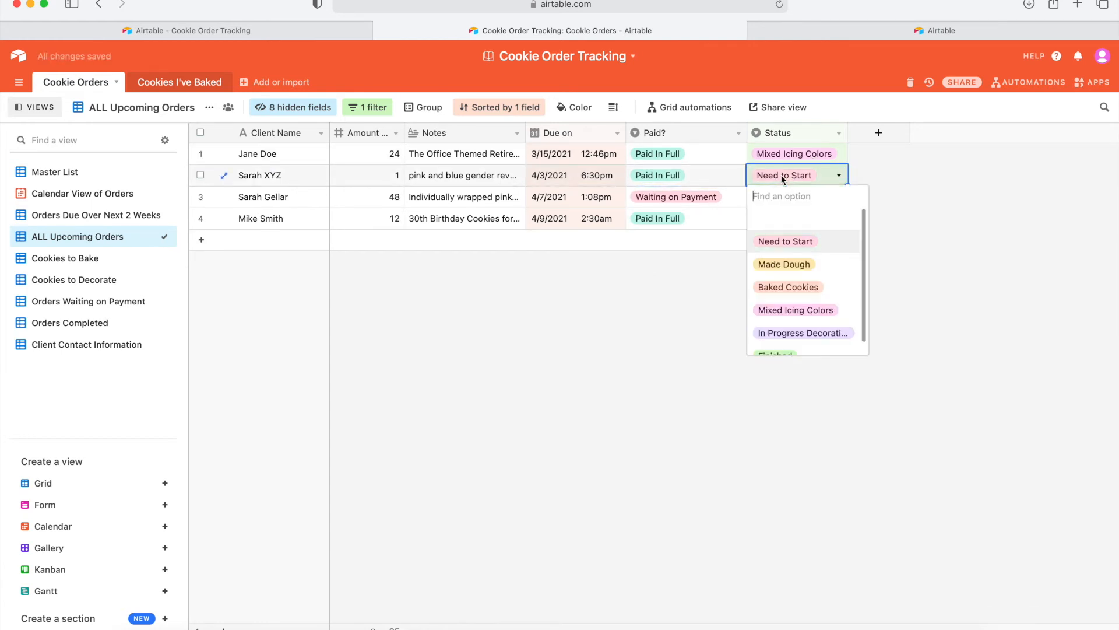
pyautogui.click(783, 265)
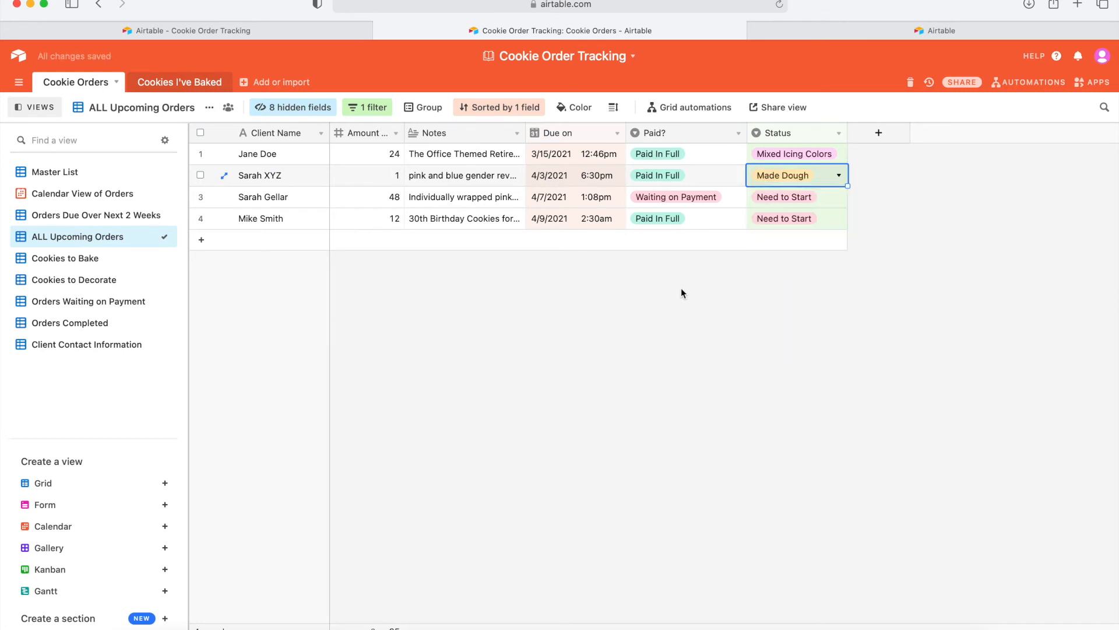
# In Cookies to Bake, advance the 1-cookie order to Baked Cookies.
pyautogui.click(106, 262)
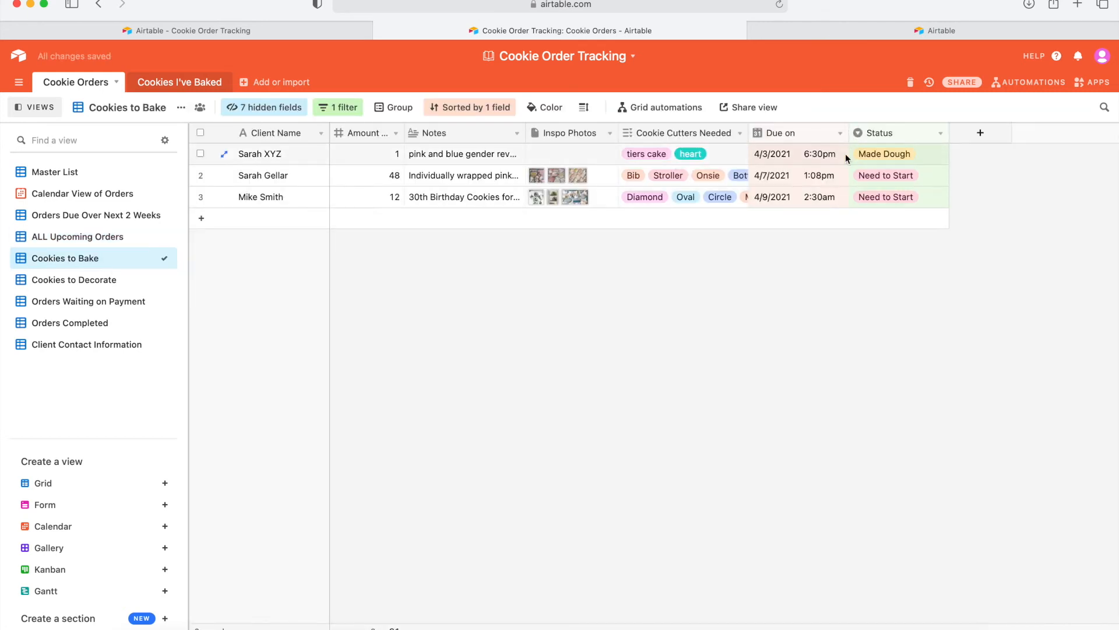
pyautogui.click(880, 154)
pyautogui.click(881, 155)
pyautogui.click(891, 264)
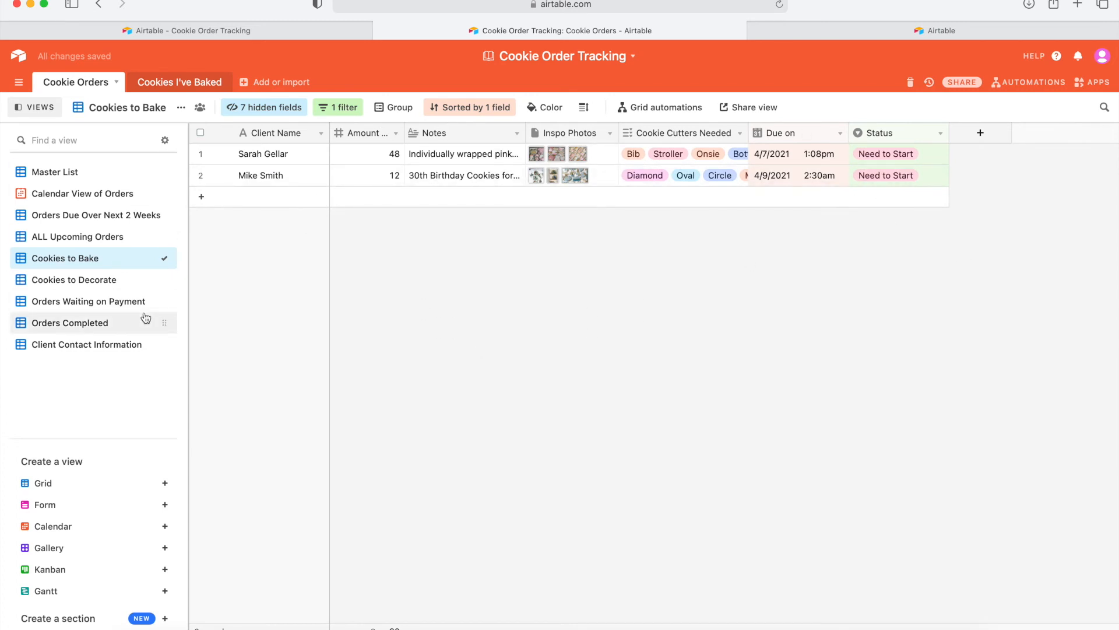
# In Cookies to Decorate, move the 1-cookie order to Mixed Icing Colors, then In Progress Decorating.
pyautogui.click(104, 282)
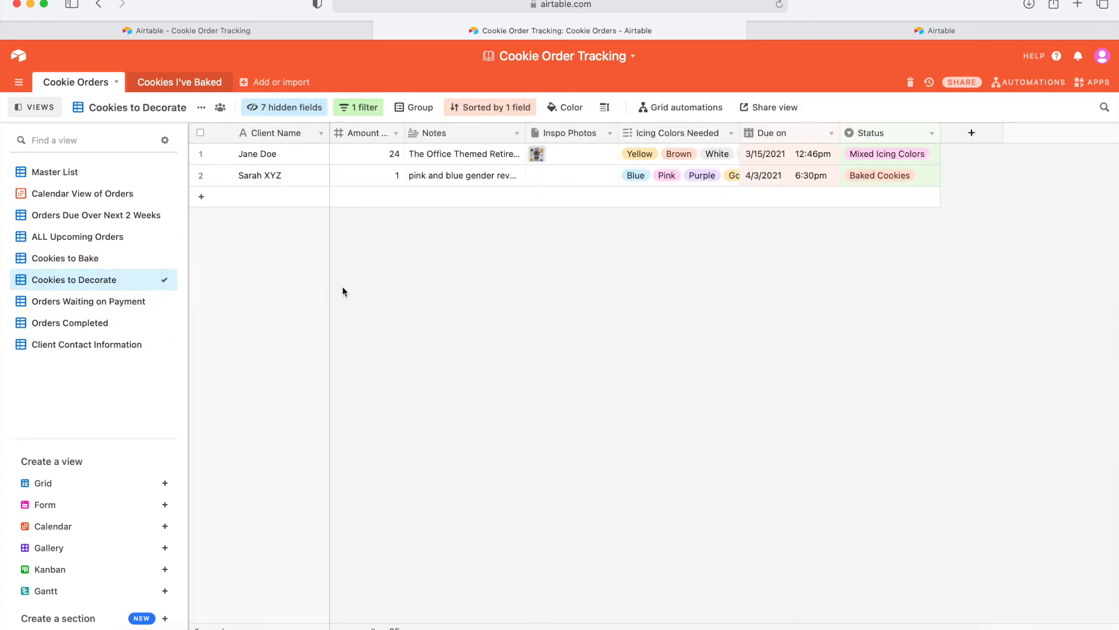
pyautogui.click(895, 178)
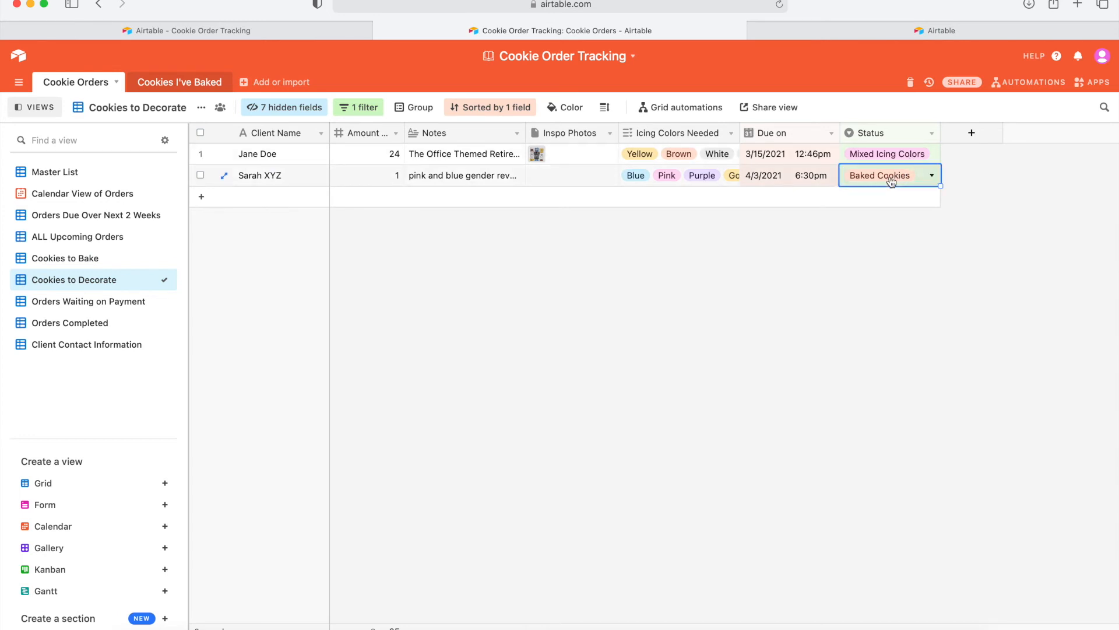
pyautogui.click(892, 181)
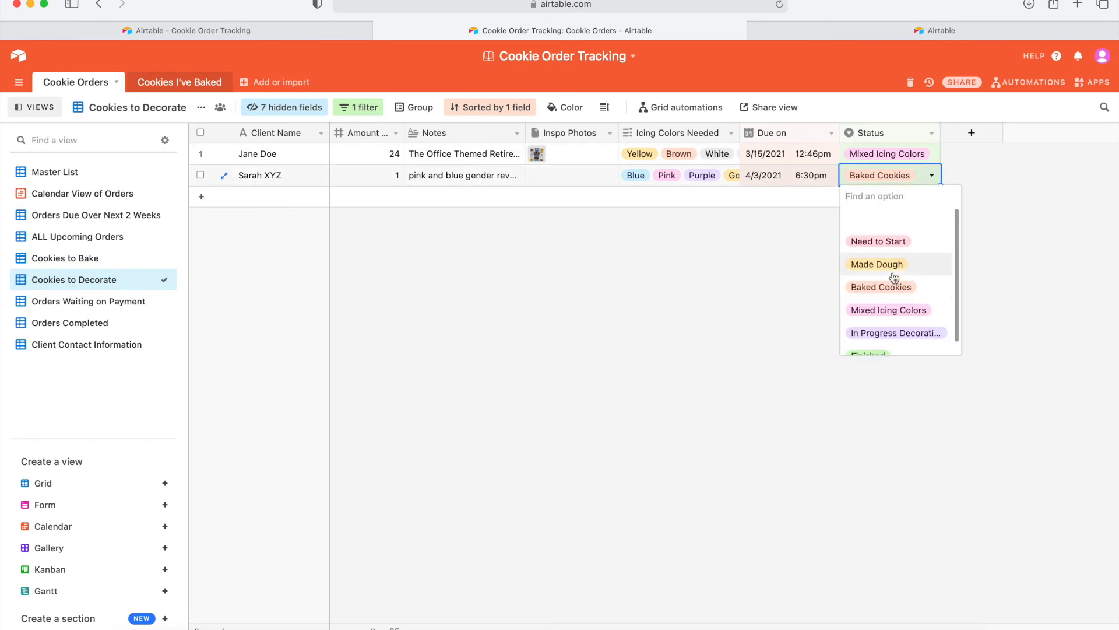
pyautogui.click(883, 310)
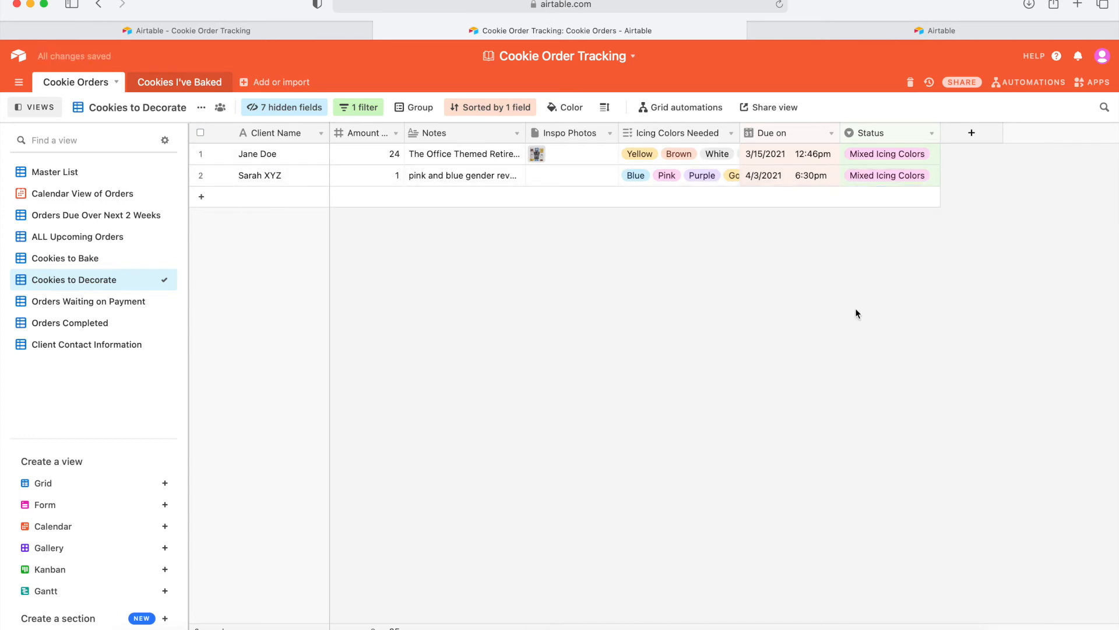
pyautogui.click(891, 177)
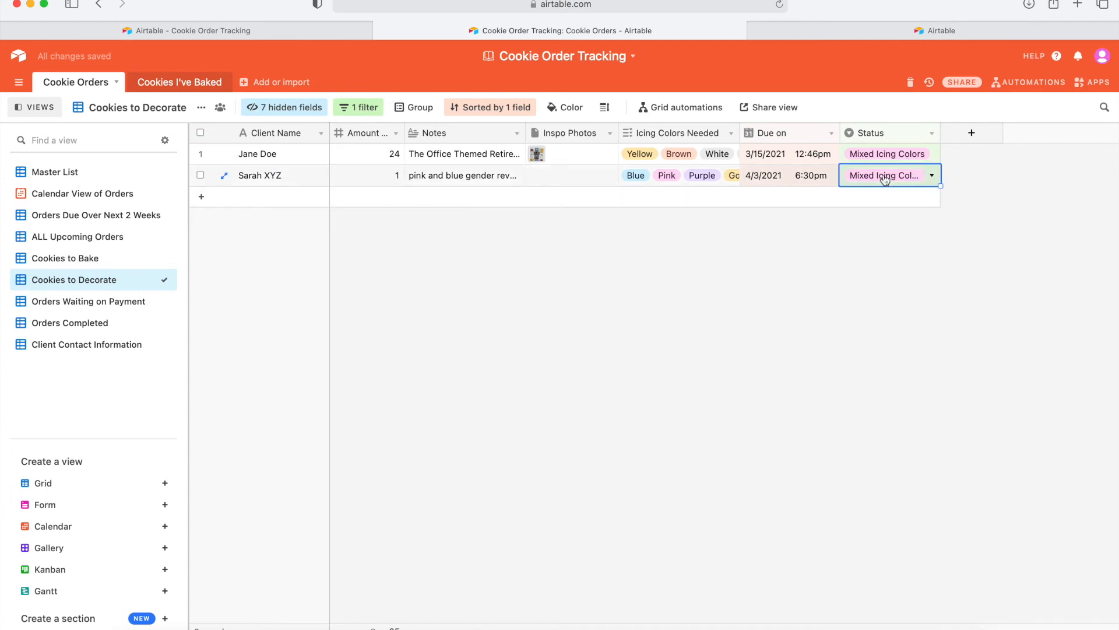
pyautogui.click(892, 178)
pyautogui.click(862, 332)
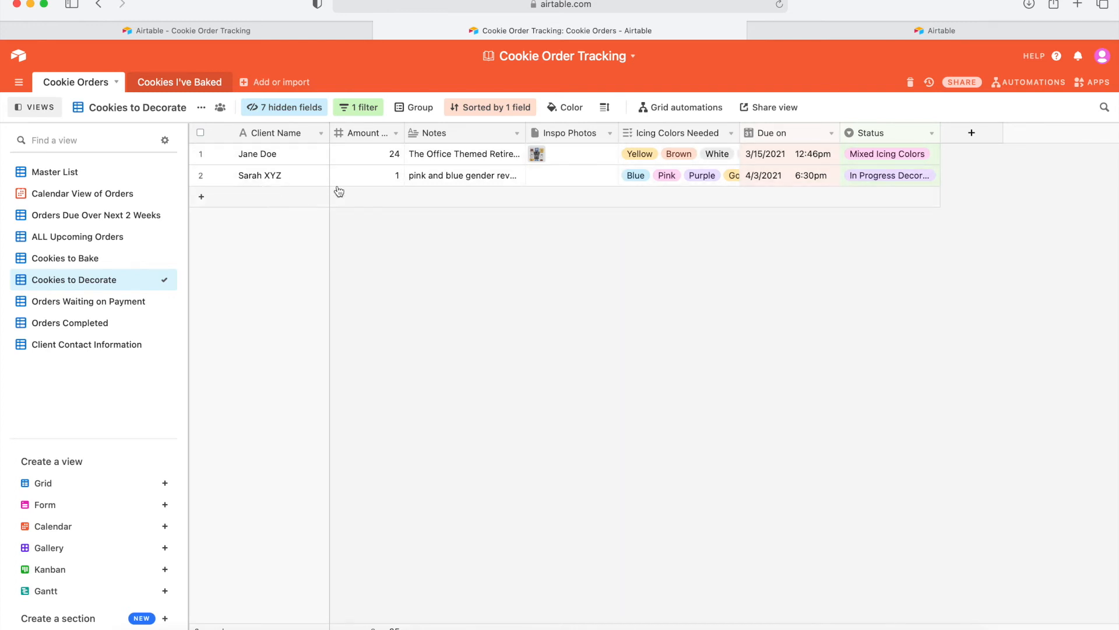
# Mark the 1-cookie order Finished and view ALL Upcoming Orders.
pyautogui.click(869, 177)
pyautogui.click(867, 176)
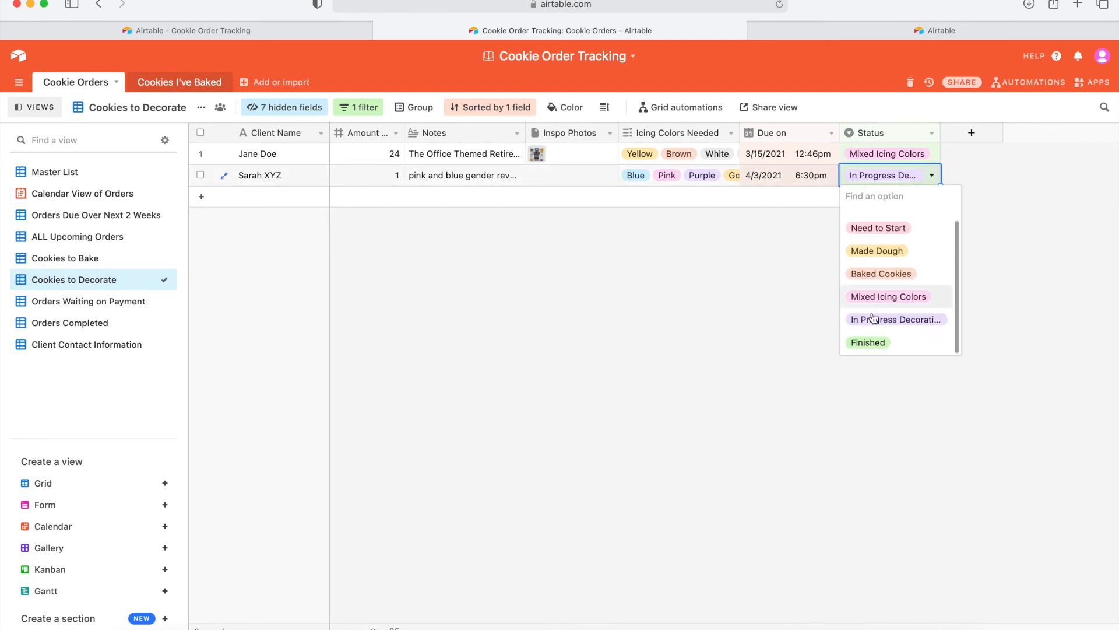
pyautogui.click(867, 342)
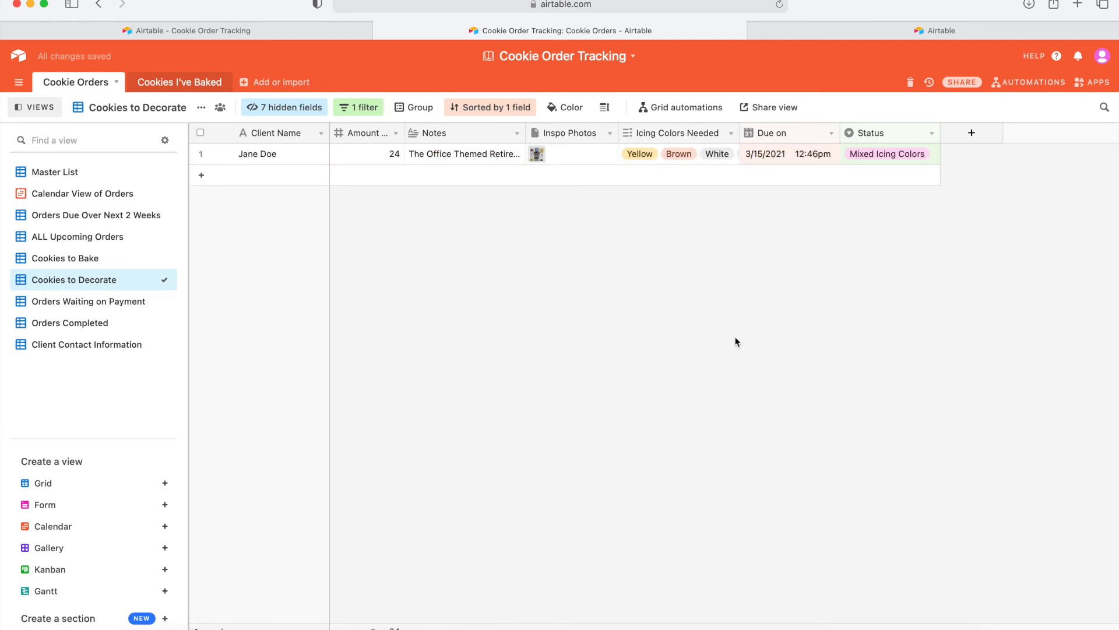
pyautogui.click(87, 237)
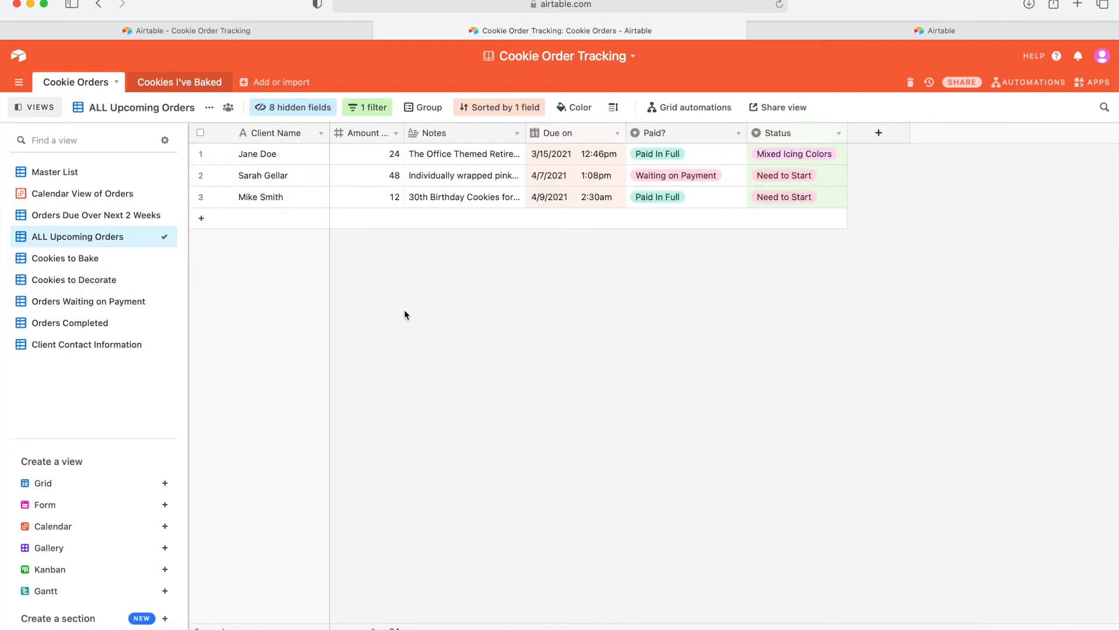
# Browse Orders Waiting on Payment, Orders Completed, Cookies to Bake and Master List, then open Cookies I've Baked.
pyautogui.click(71, 302)
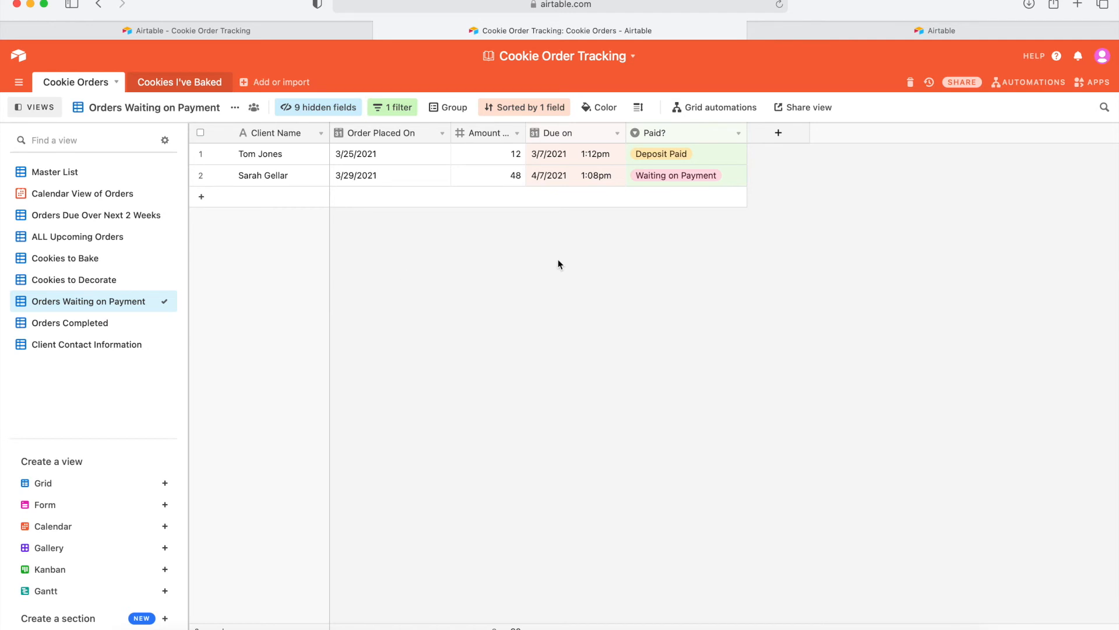
pyautogui.click(88, 322)
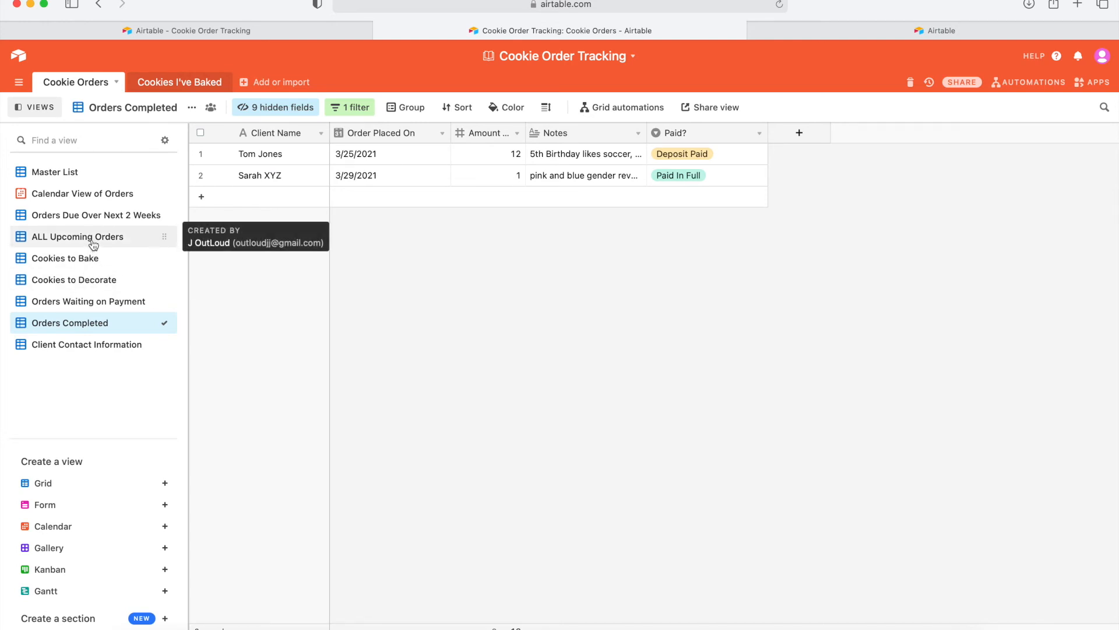
pyautogui.click(89, 263)
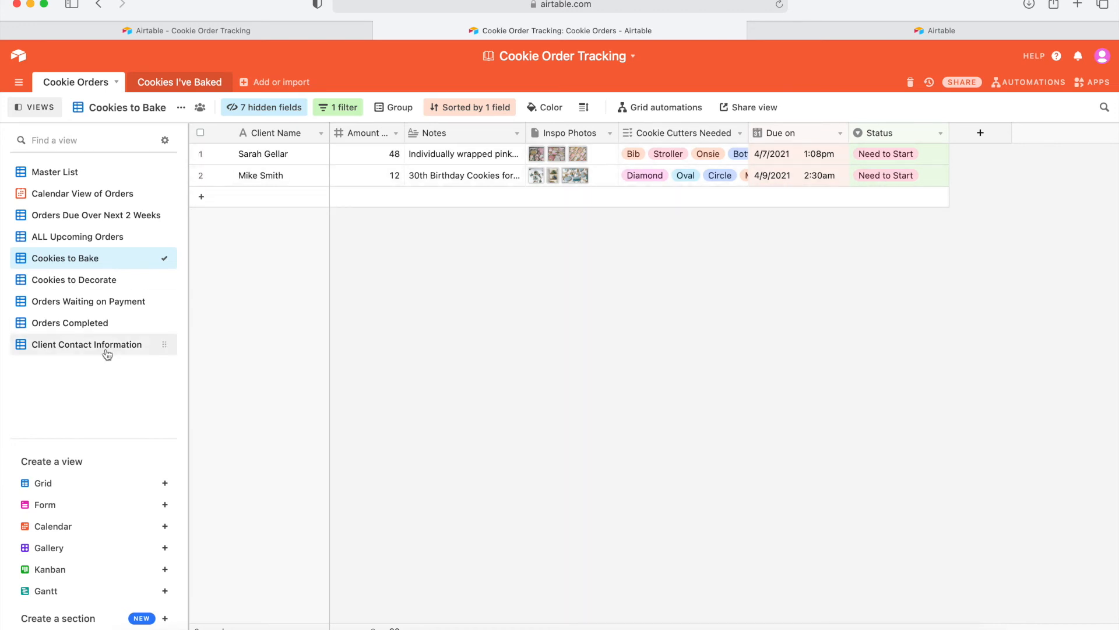
pyautogui.click(83, 172)
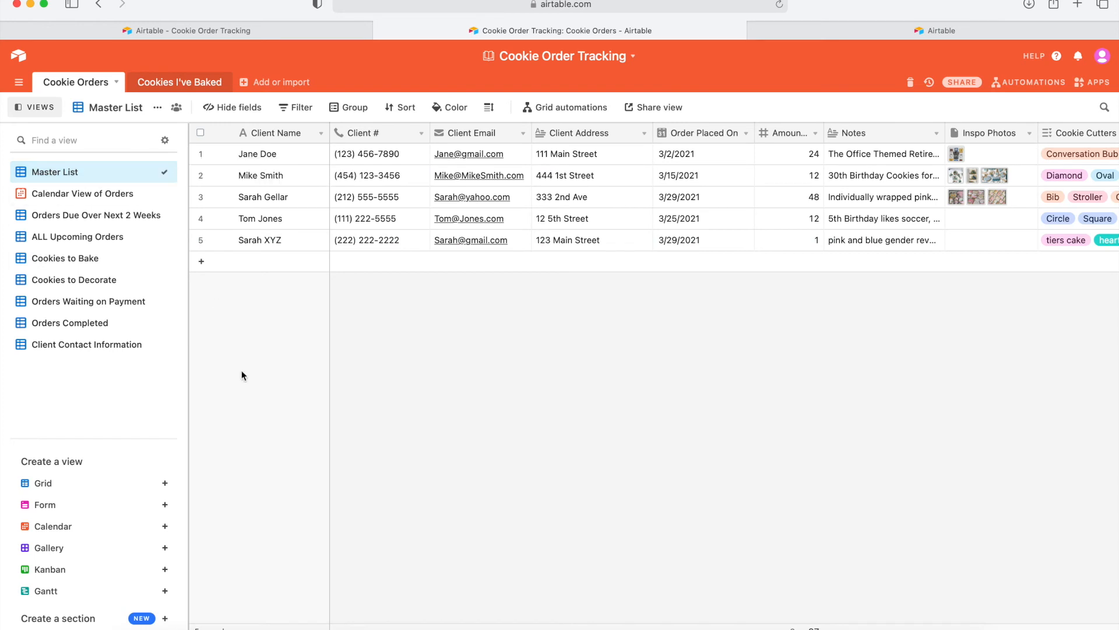
pyautogui.click(165, 82)
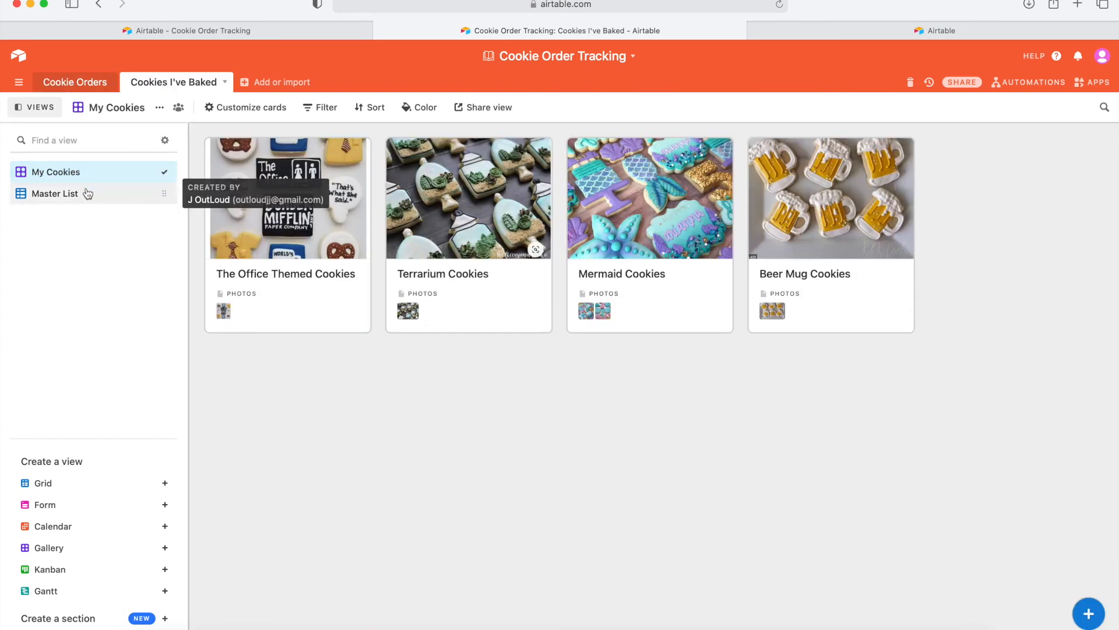
# Add a blank fifth record in Cookies I've Baked's Master List, check My Cookies, then return to Cookie Orders.
pyautogui.click(78, 193)
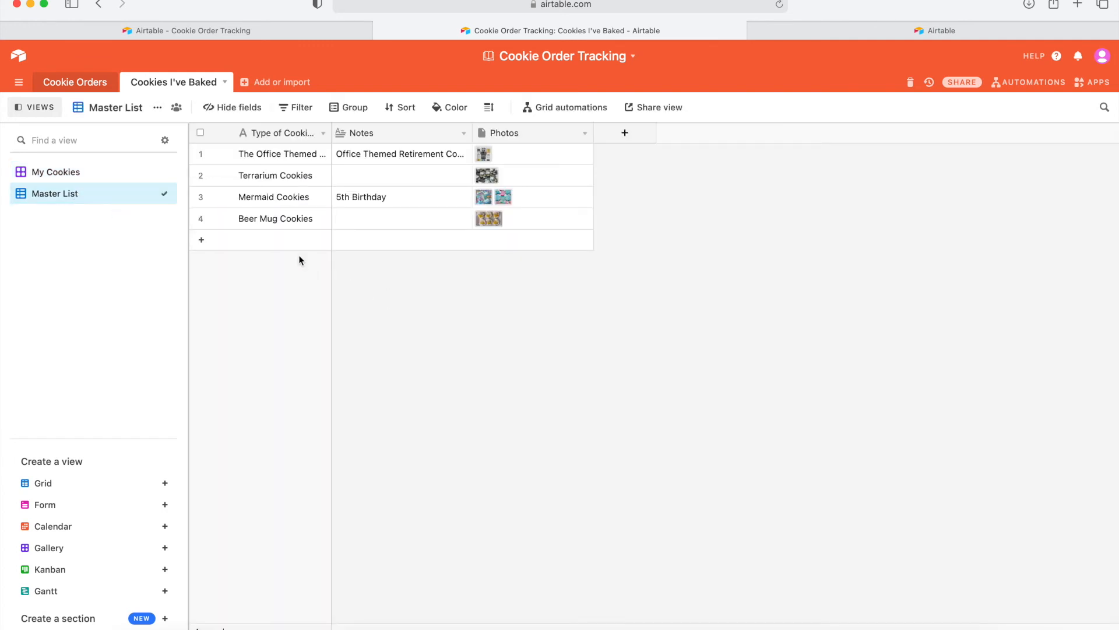
pyautogui.click(285, 239)
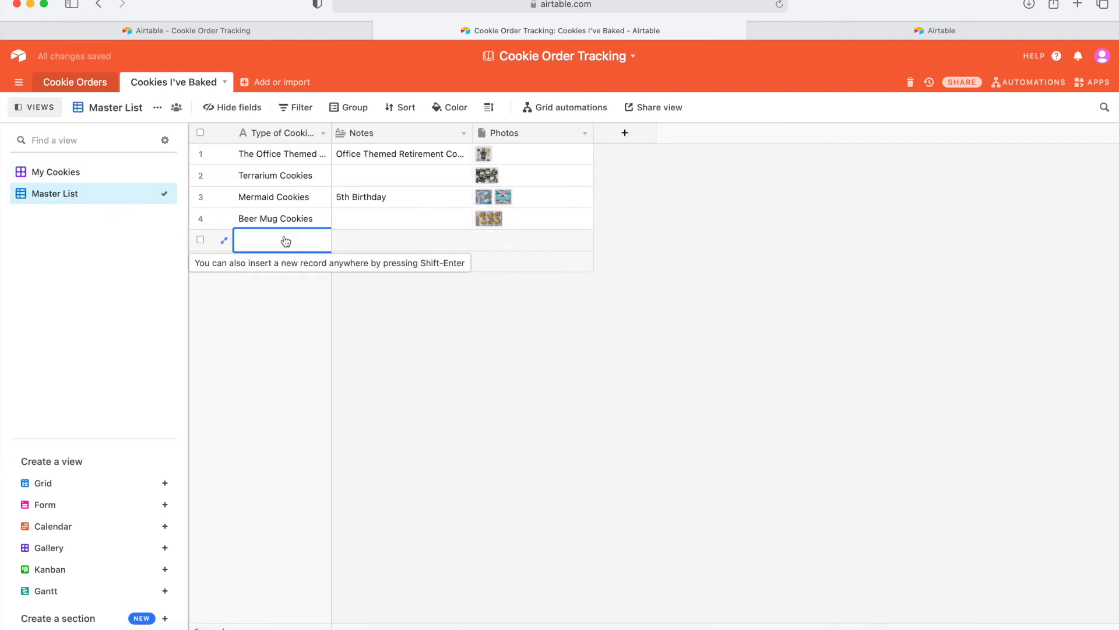
pyautogui.click(372, 236)
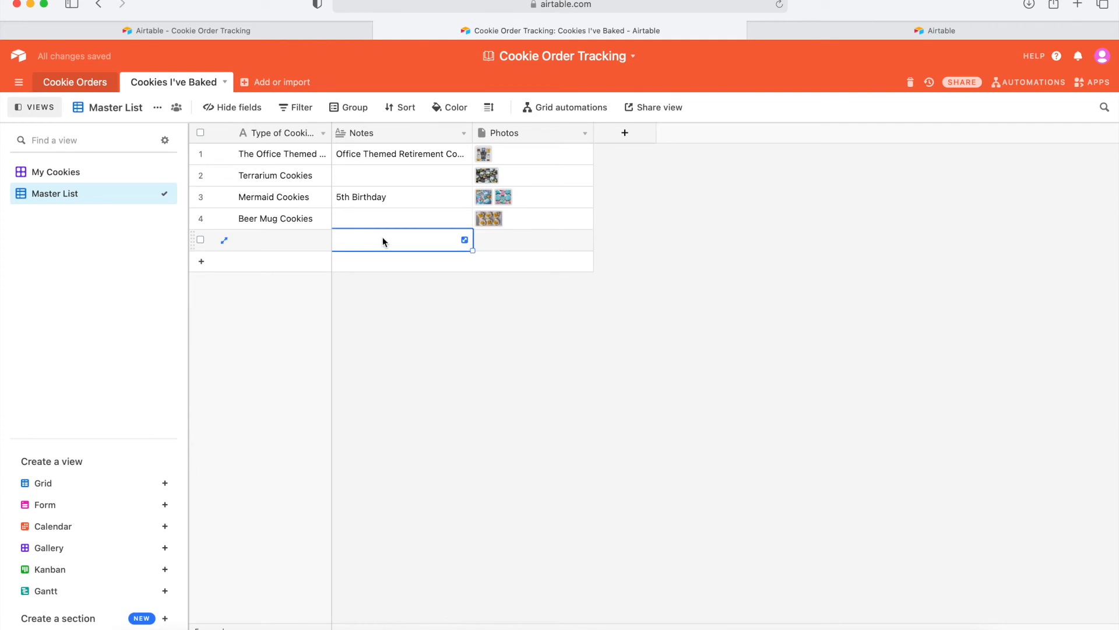
pyautogui.click(505, 245)
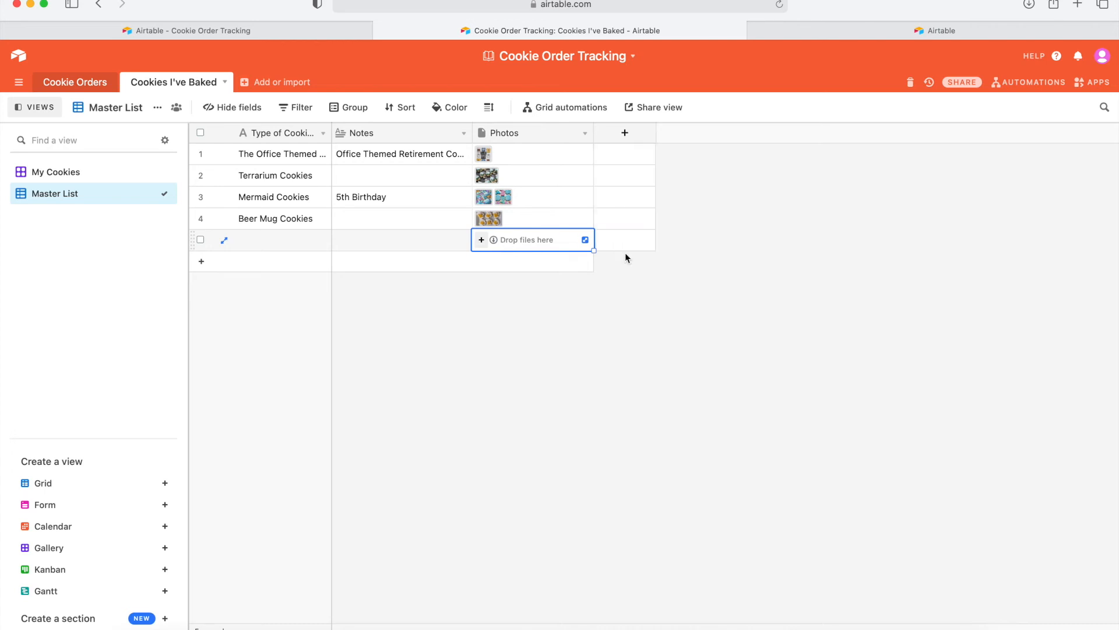
pyautogui.click(625, 299)
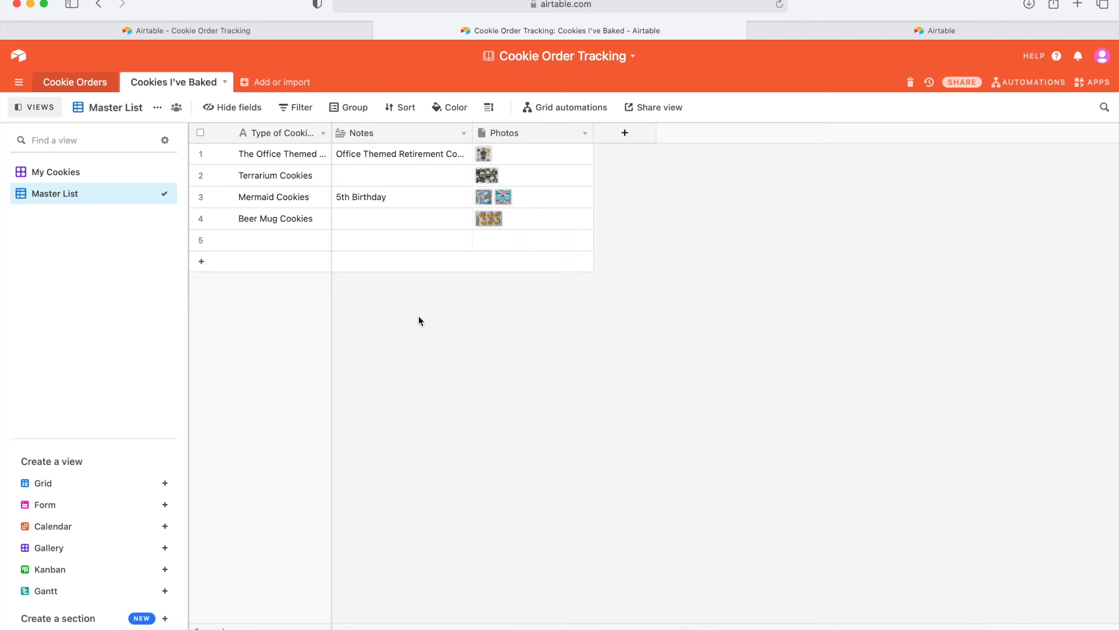
pyautogui.click(75, 173)
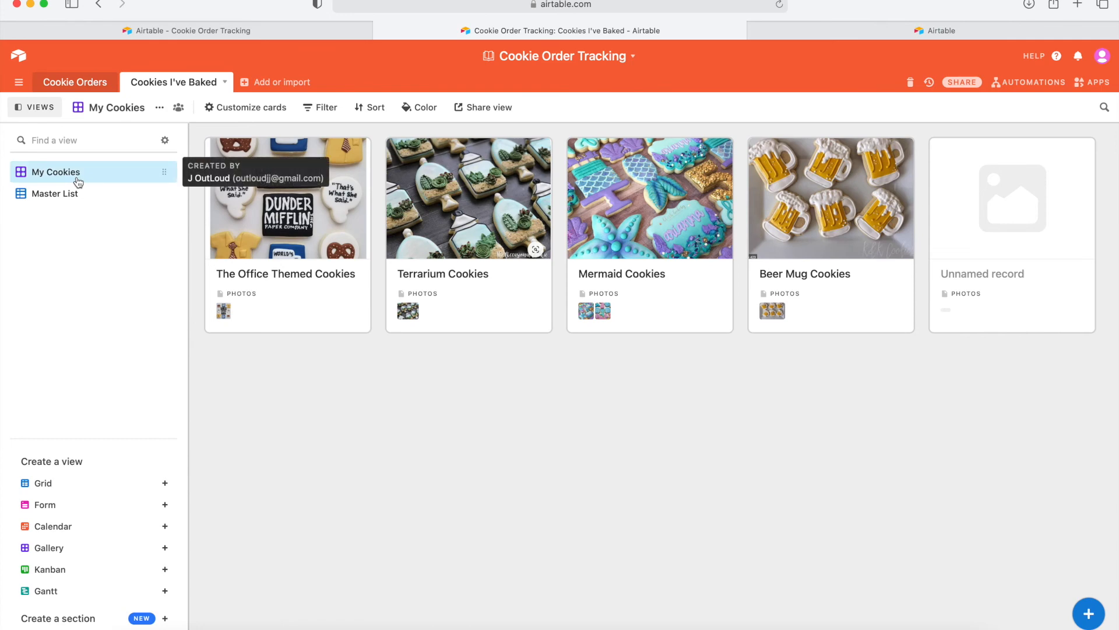
pyautogui.click(76, 82)
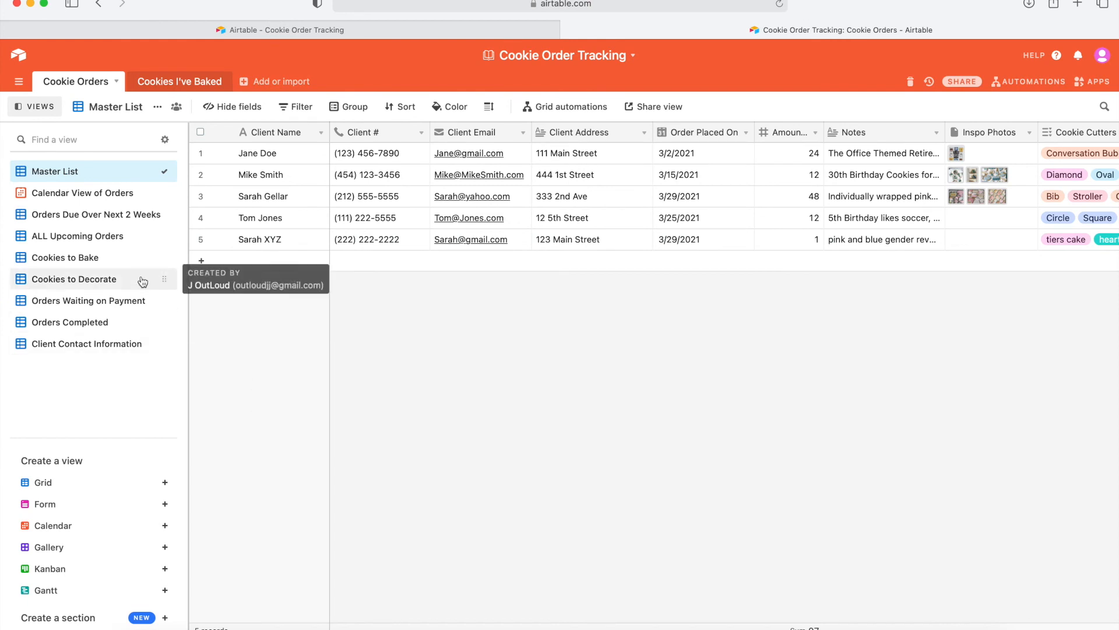
# In Cookies to Bake, mark the 30th Birthday order Finished, then check Cookies to Decorate and Orders Completed.
pyautogui.click(120, 262)
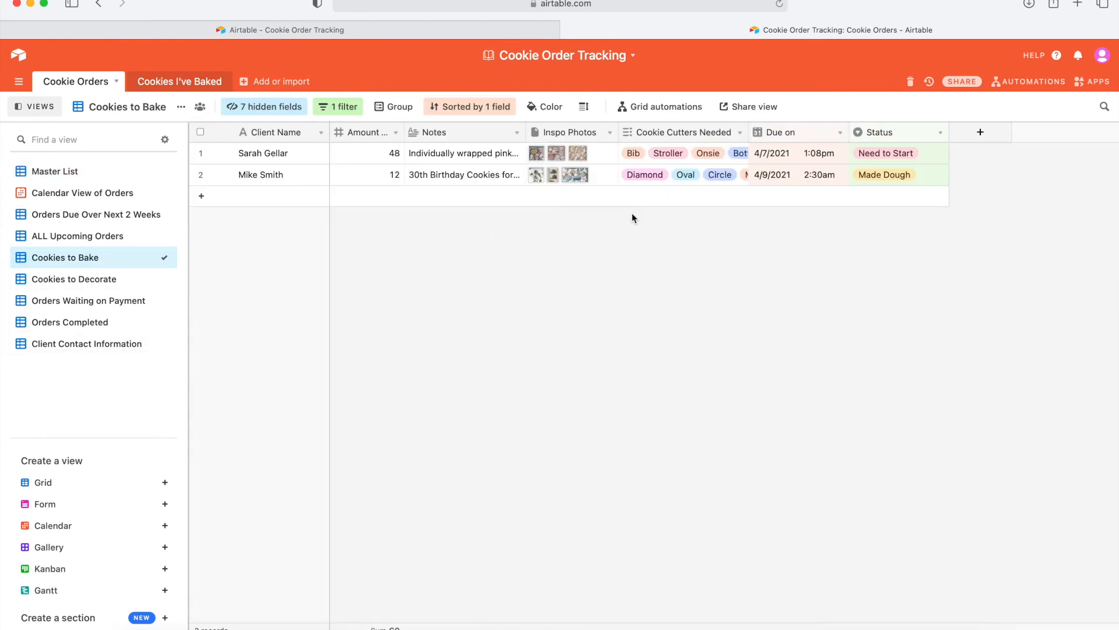
pyautogui.click(890, 177)
pyautogui.click(890, 176)
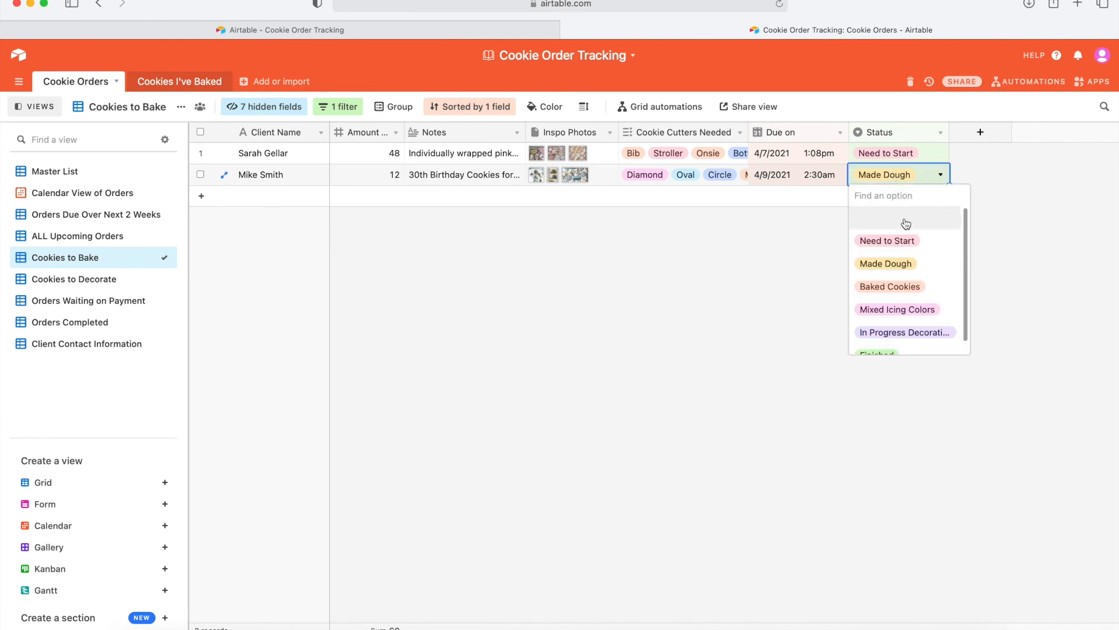
pyautogui.scroll(-1, 898, 309)
pyautogui.click(877, 342)
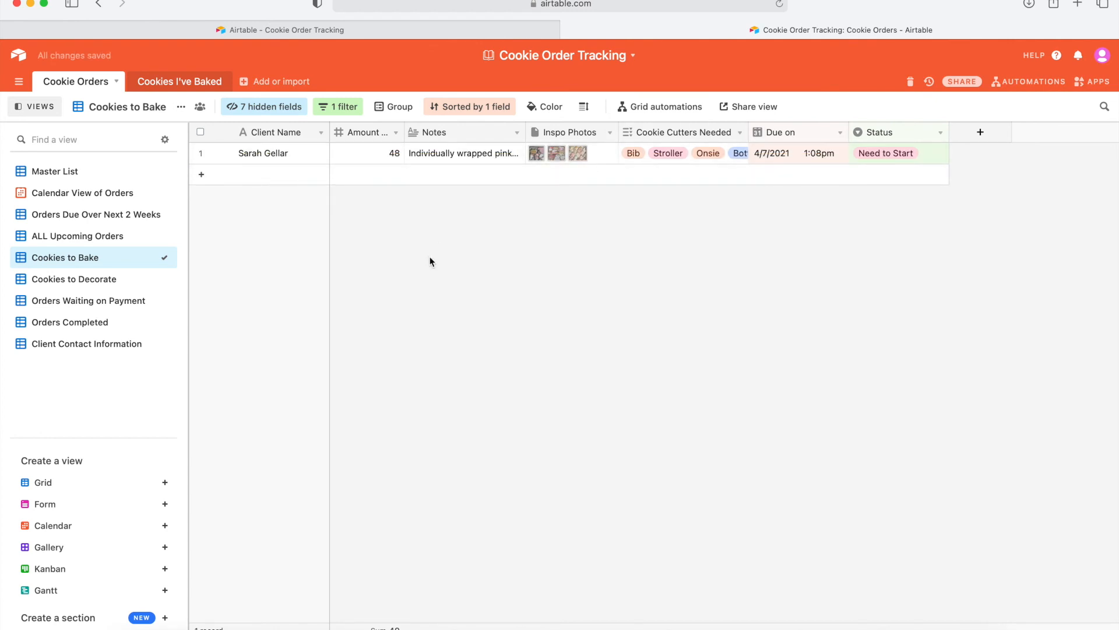
pyautogui.click(140, 281)
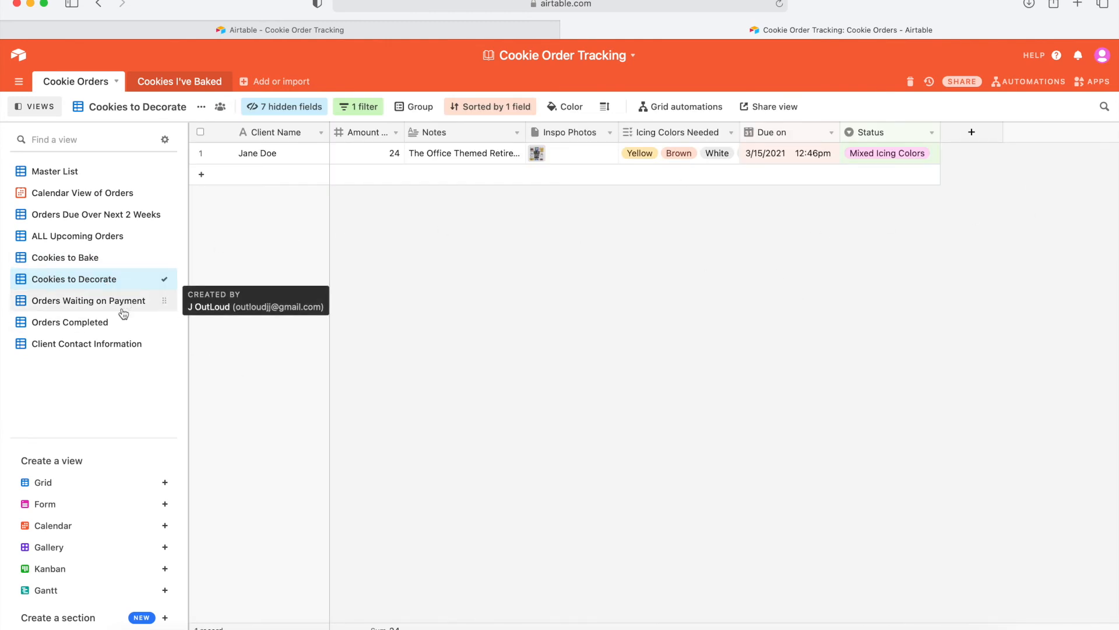
pyautogui.click(110, 321)
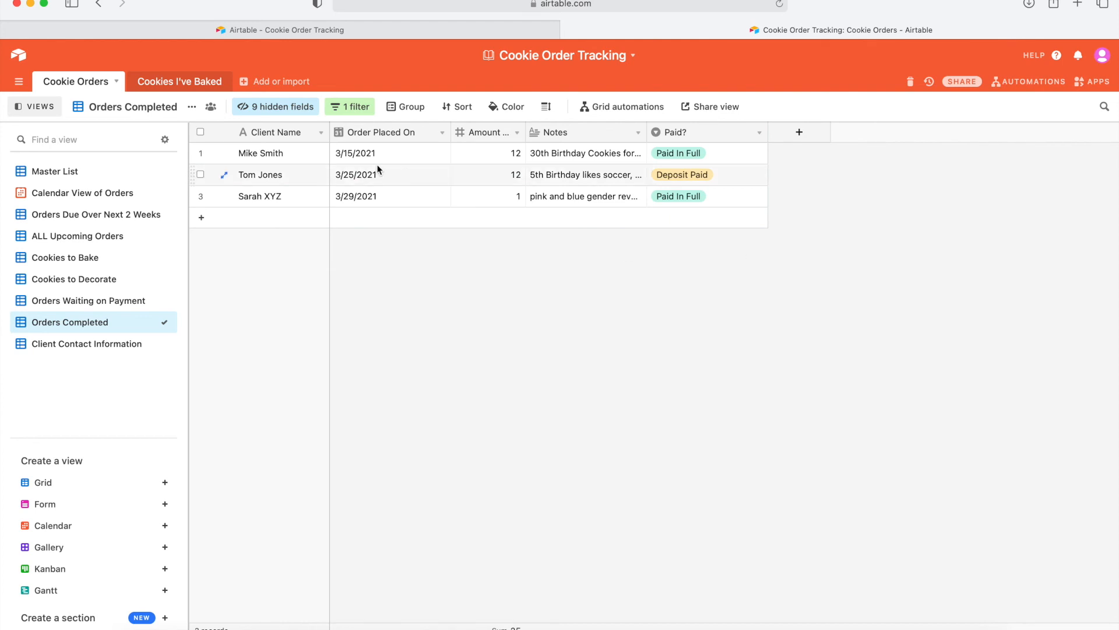
# Expand the 30th Birthday order's record and reveal its hidden fields.
pyautogui.click(225, 155)
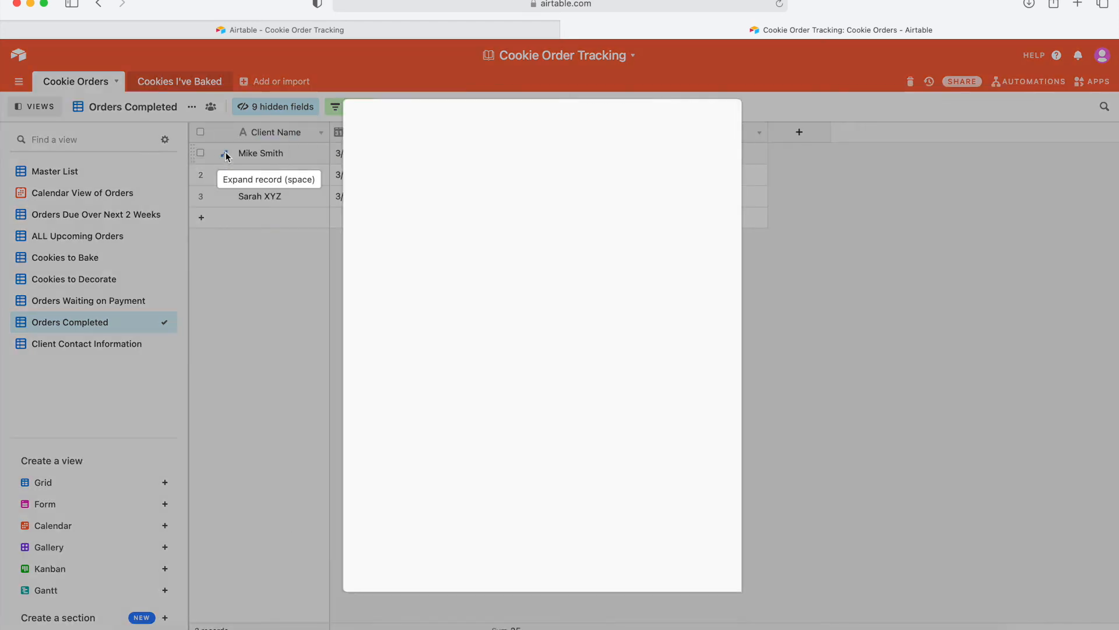
pyautogui.scroll(-3, 527, 390)
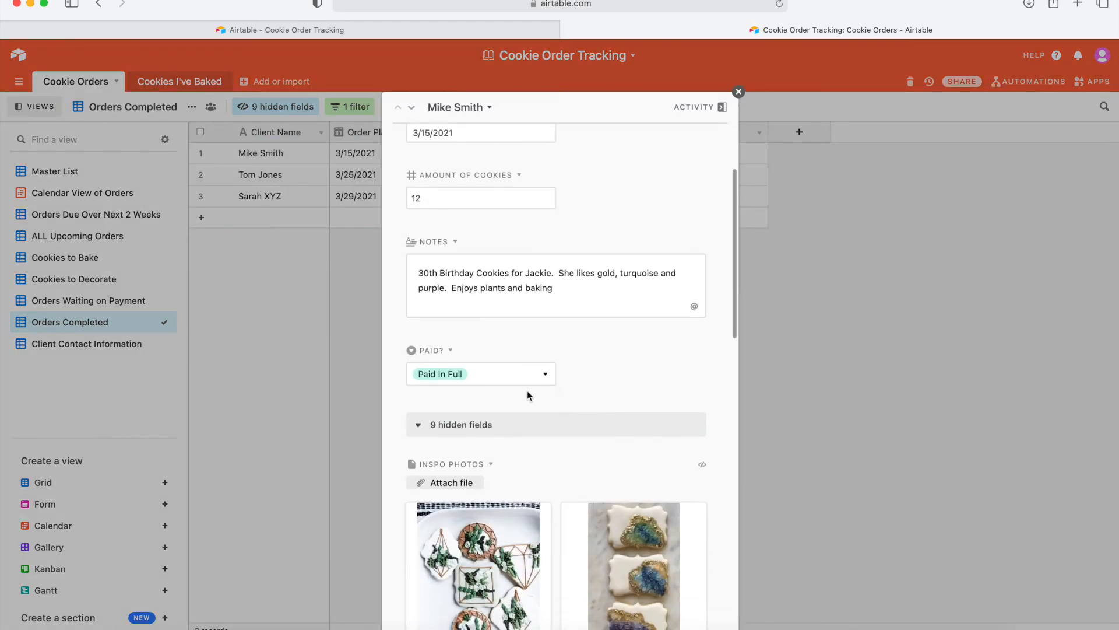
pyautogui.click(417, 434)
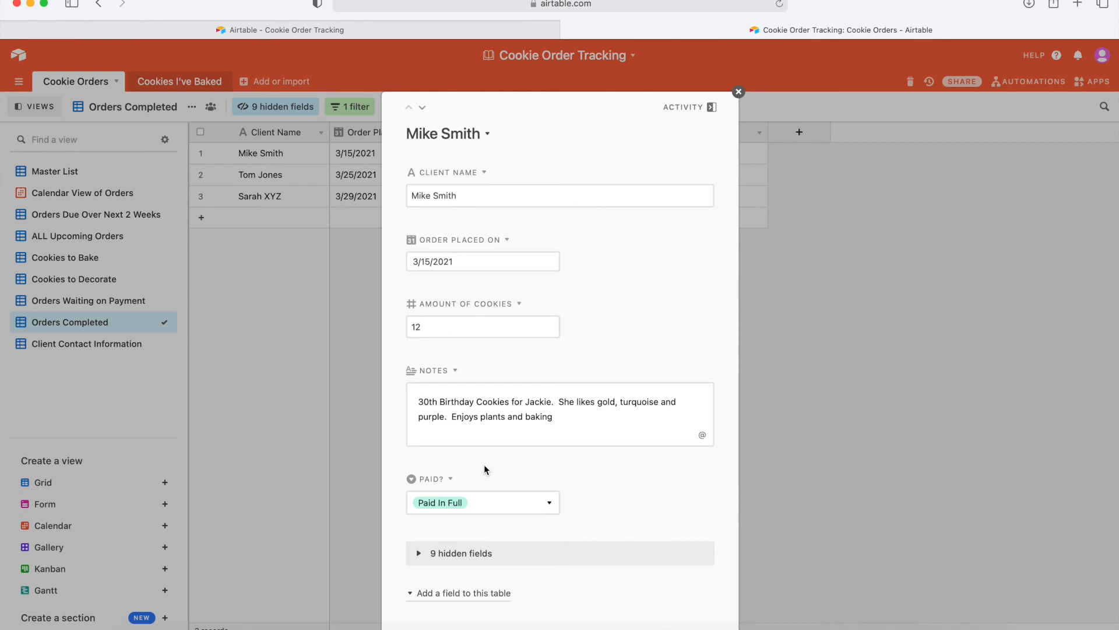
pyautogui.click(416, 559)
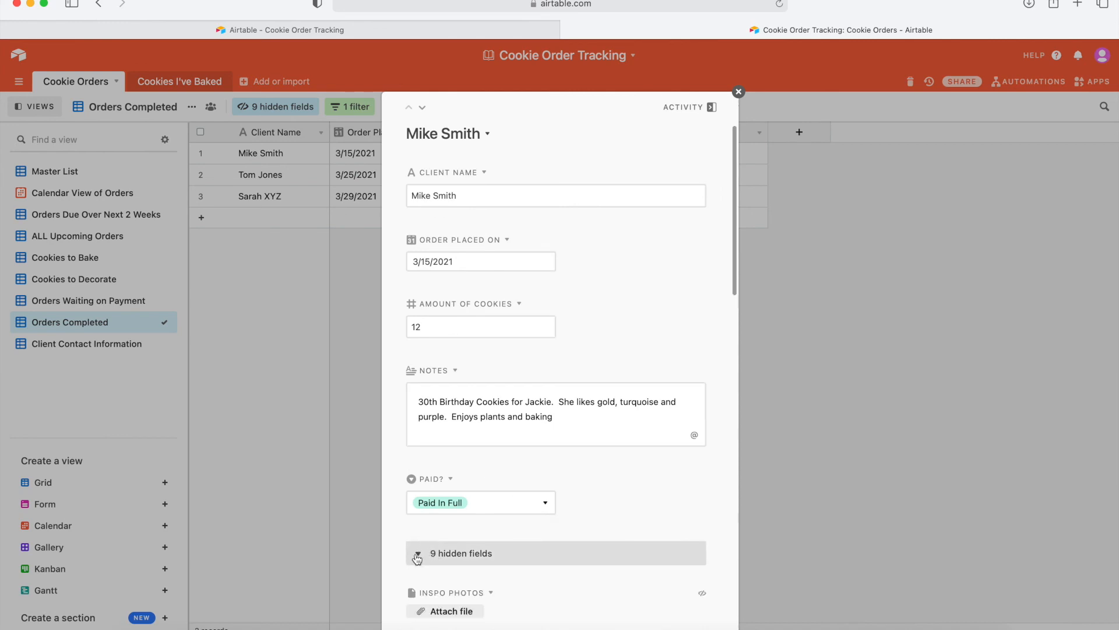
pyautogui.scroll(-5, 417, 559)
pyautogui.scroll(-3, 417, 558)
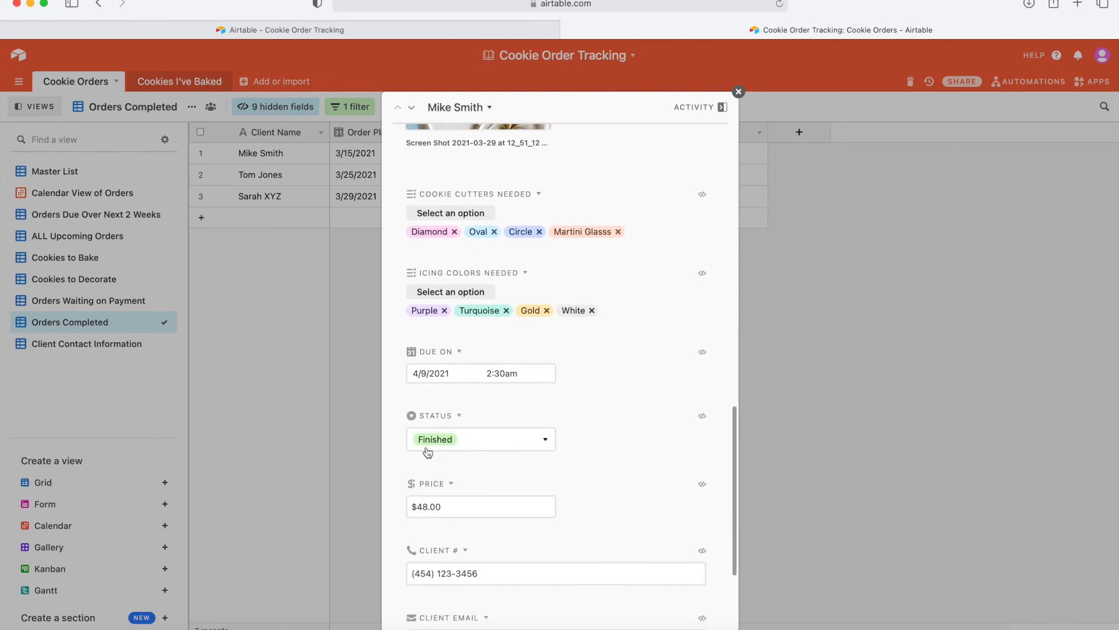
# Switch its Status to Made Dough and back to Finished, then close the record.
pyautogui.click(522, 434)
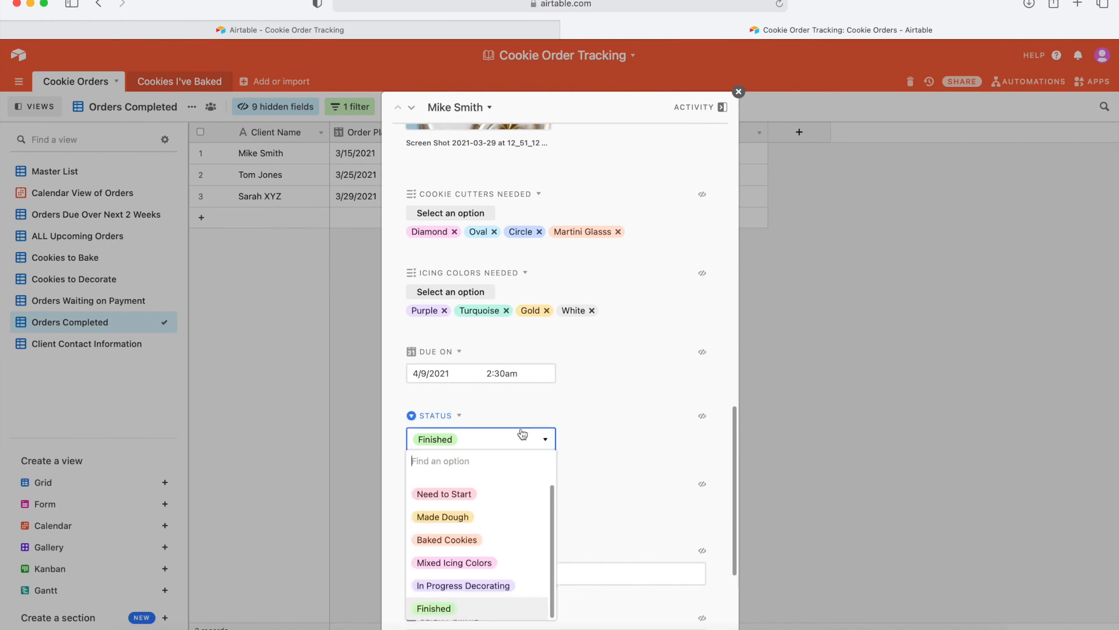
pyautogui.click(465, 522)
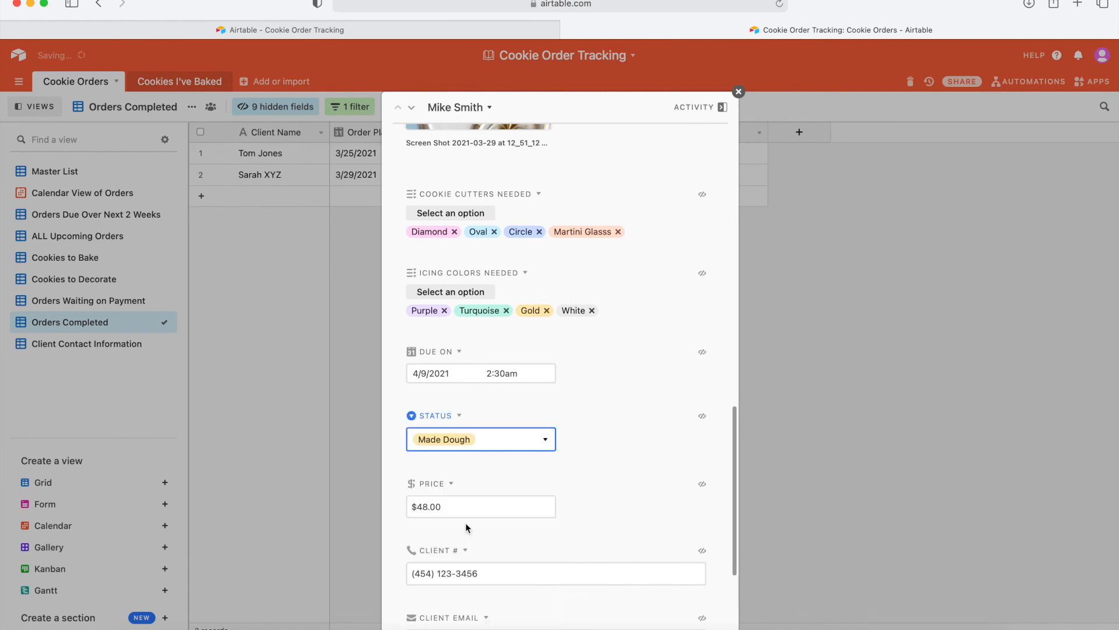
pyautogui.click(458, 436)
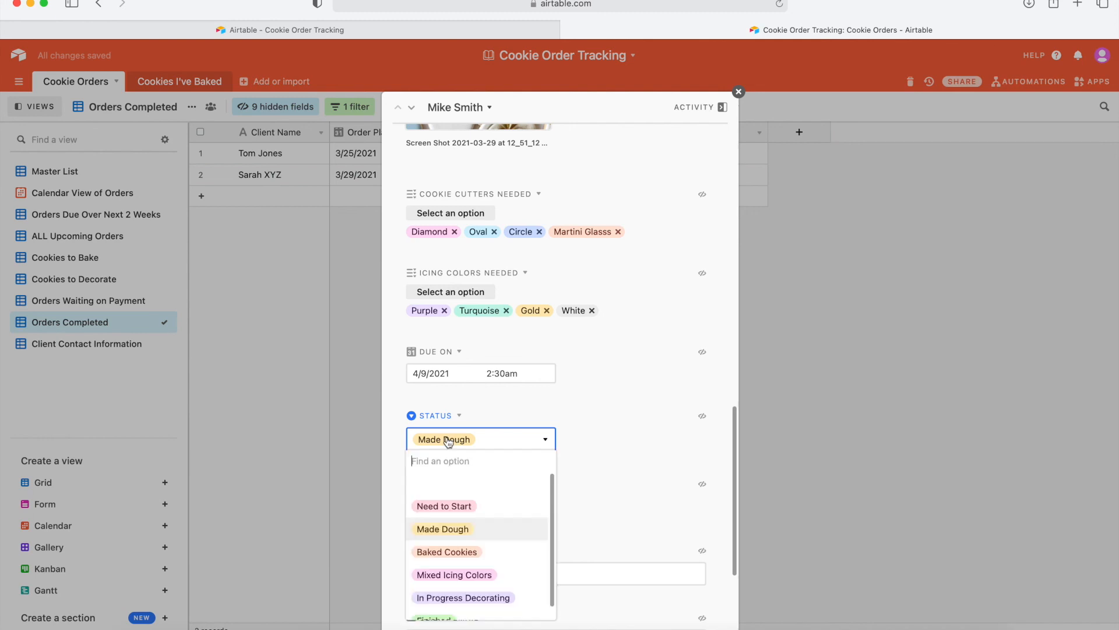
pyautogui.scroll(-1, 430, 583)
pyautogui.click(431, 601)
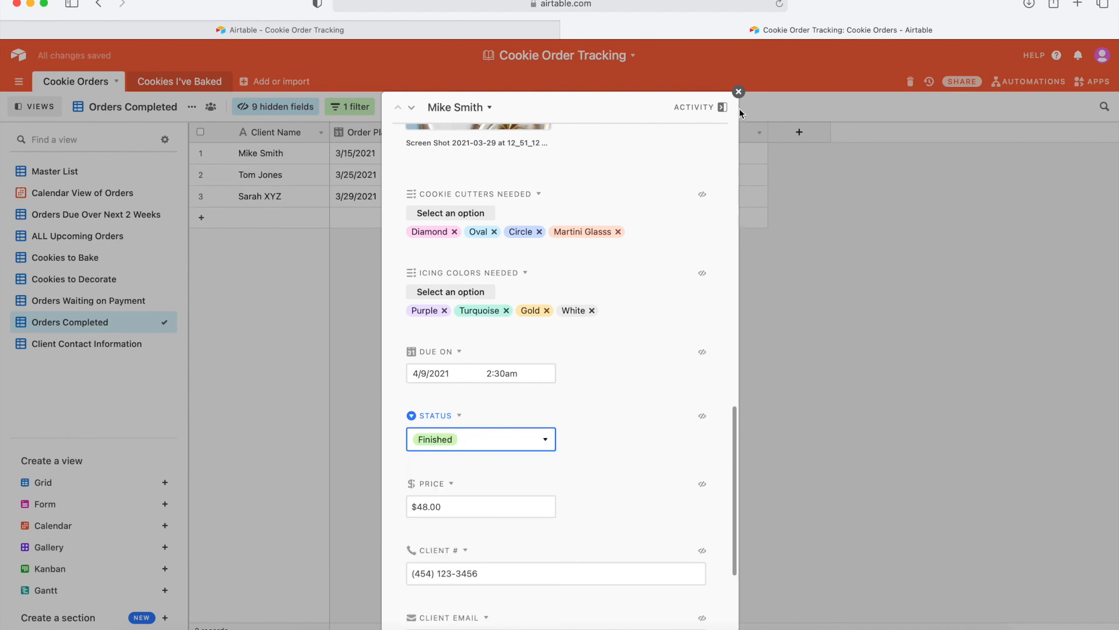
pyautogui.click(738, 92)
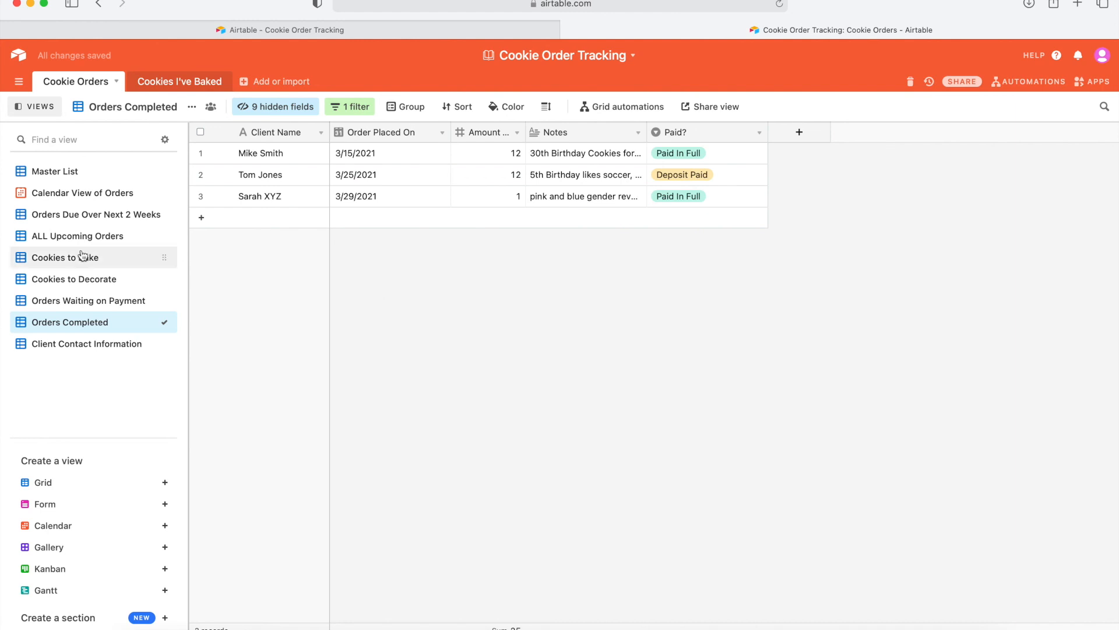
pyautogui.click(67, 172)
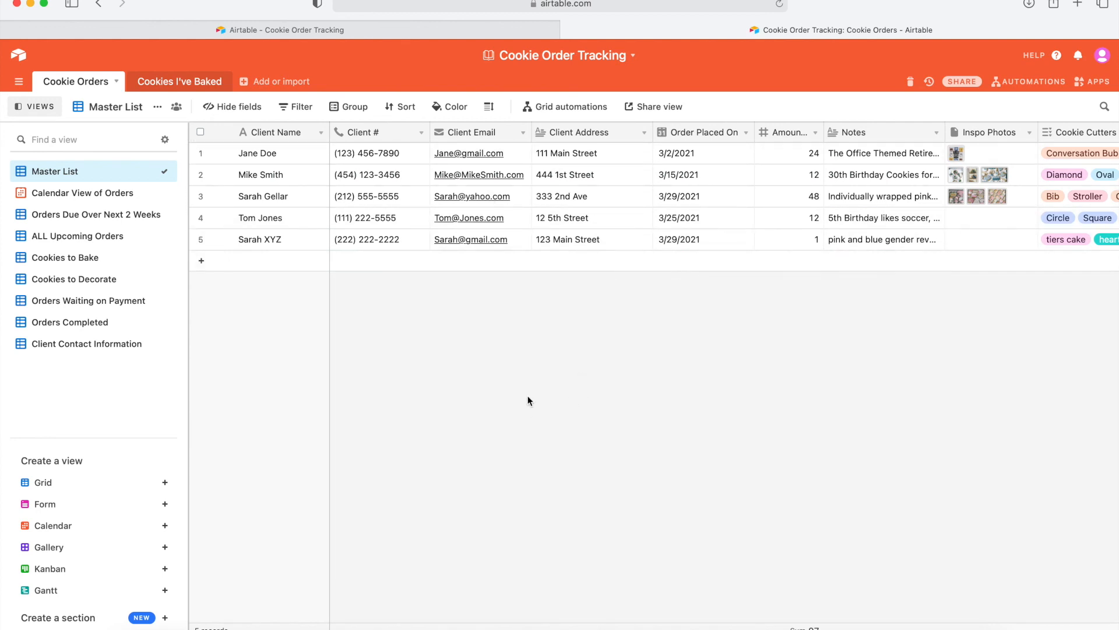
# Set the 30th Birthday order's Status to Made Dough in Master List, then view Cookies to Bake.
pyautogui.hscroll(10, 787, 221)
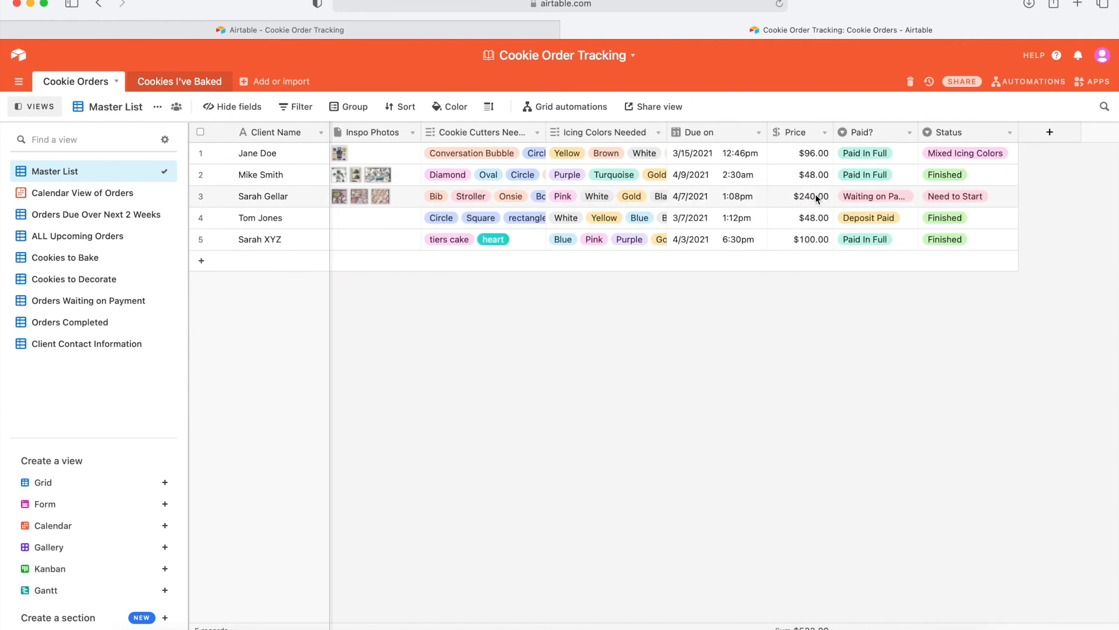
pyautogui.click(931, 176)
pyautogui.click(937, 177)
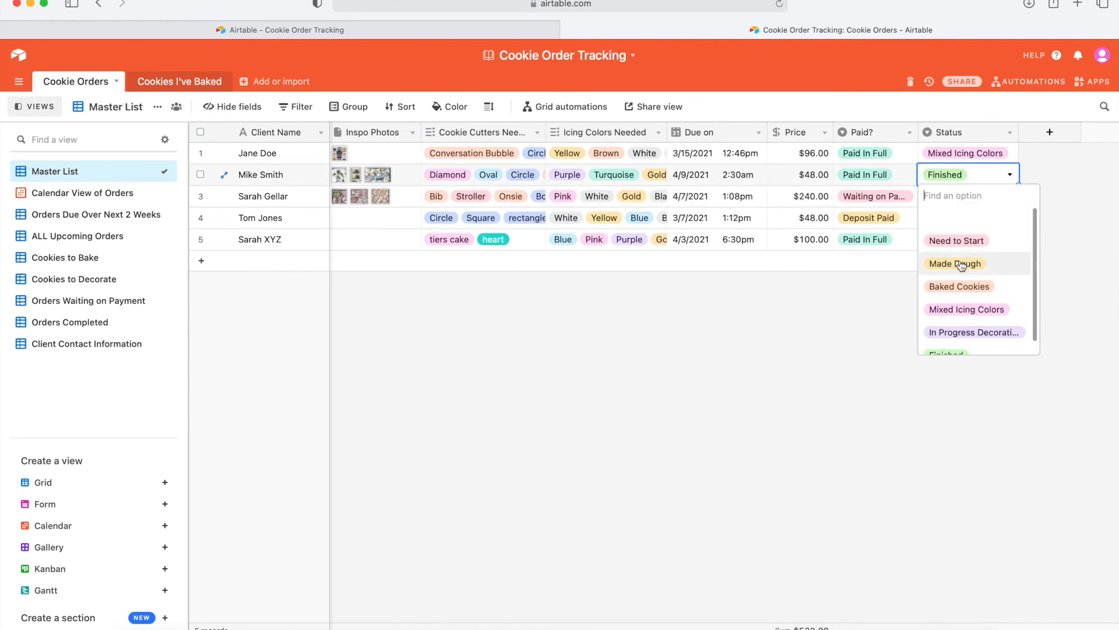
pyautogui.click(961, 265)
pyautogui.click(847, 322)
pyautogui.hscroll(-10, 666, 324)
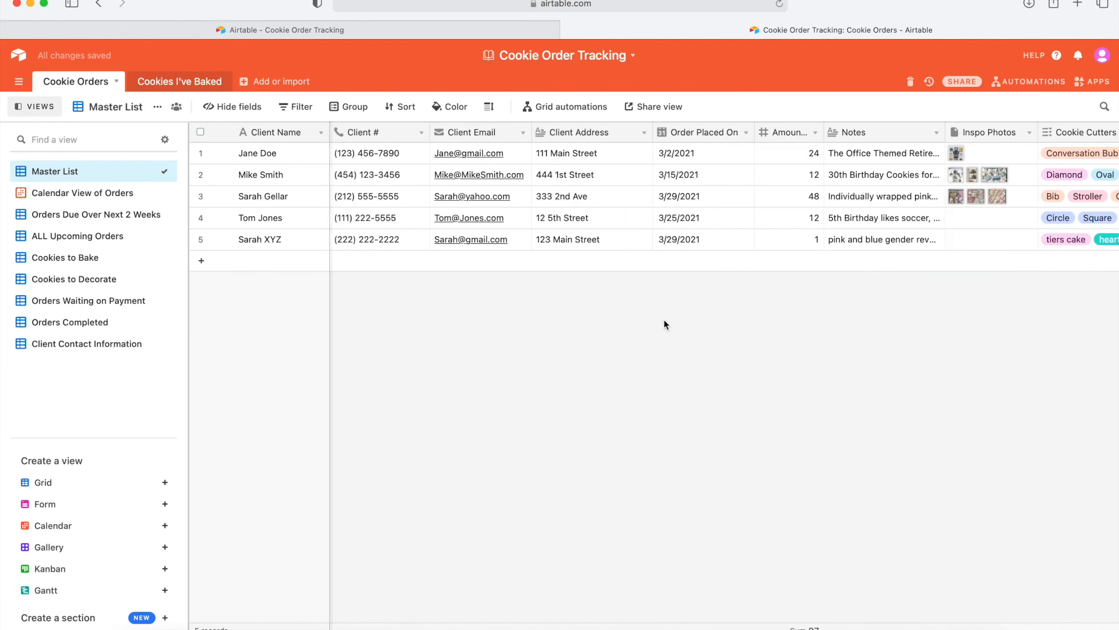
pyautogui.click(98, 258)
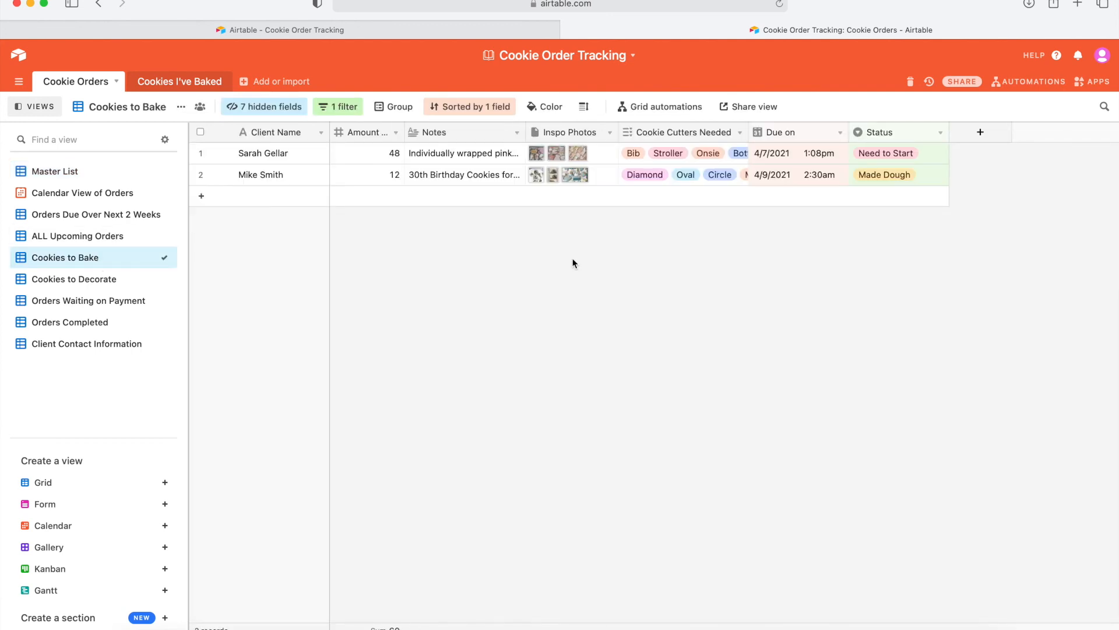
# Look over the base's history and Snapshots list, then return to the Master List view.
pyautogui.click(930, 84)
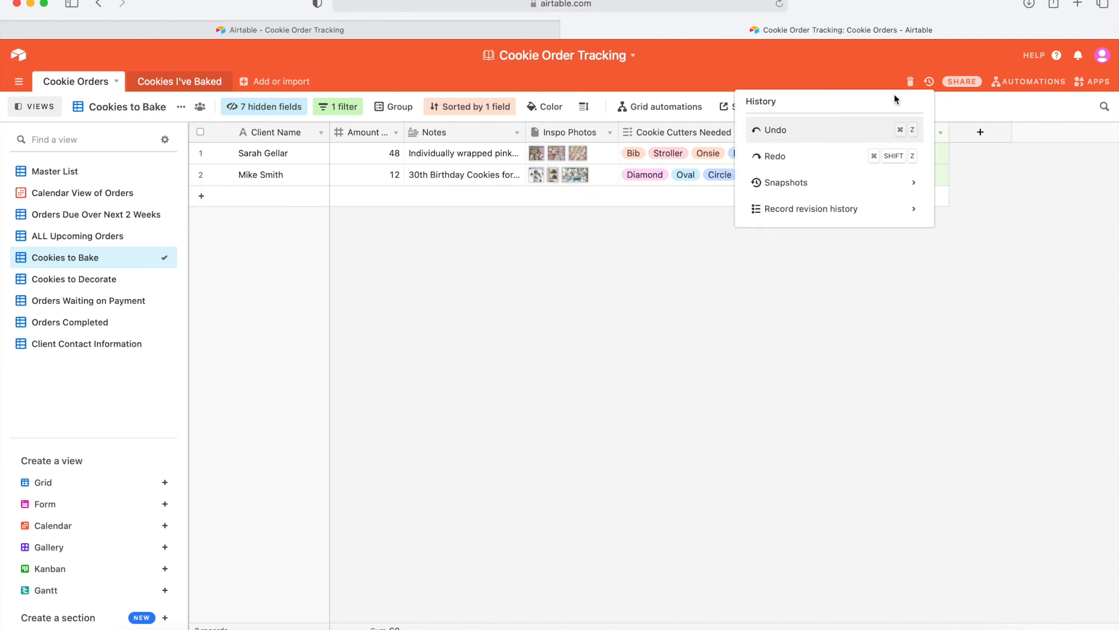
pyautogui.click(789, 186)
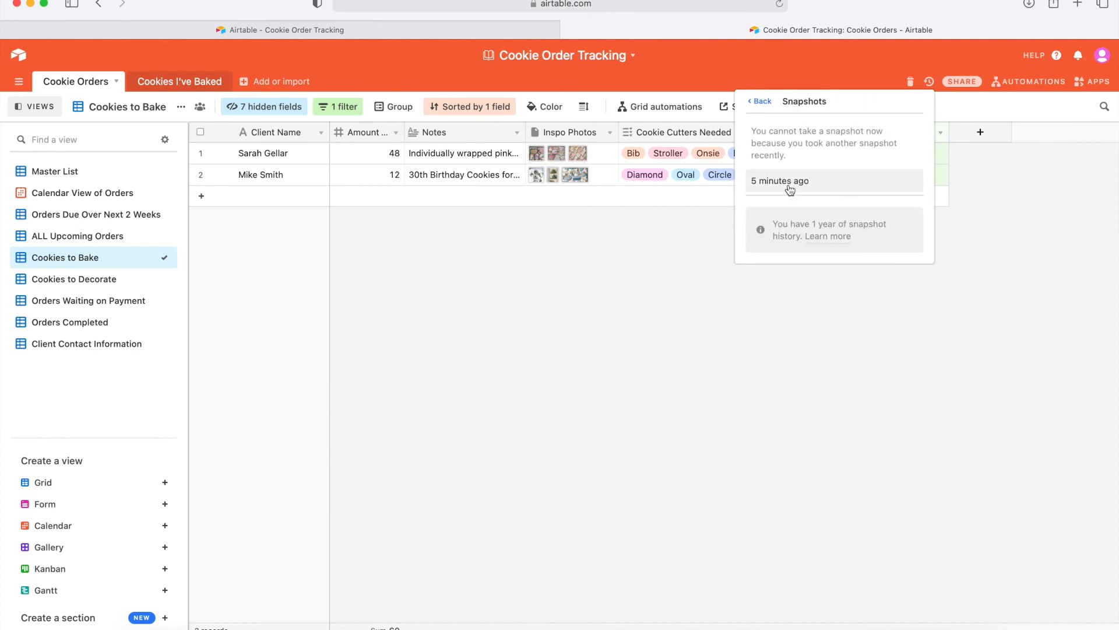
pyautogui.click(767, 102)
pyautogui.click(515, 365)
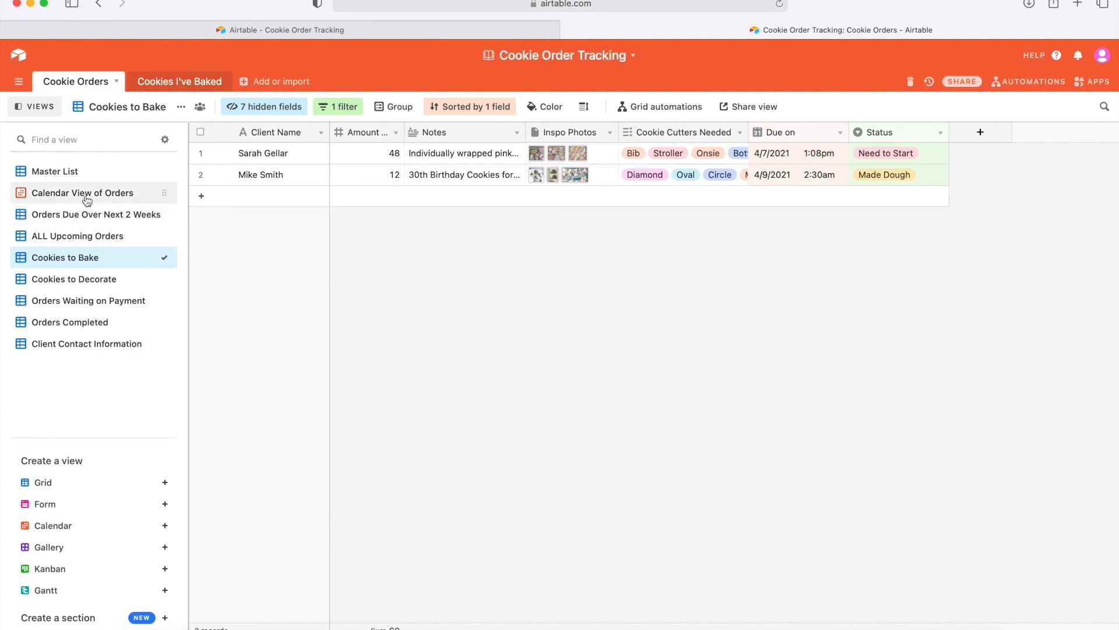
pyautogui.click(67, 174)
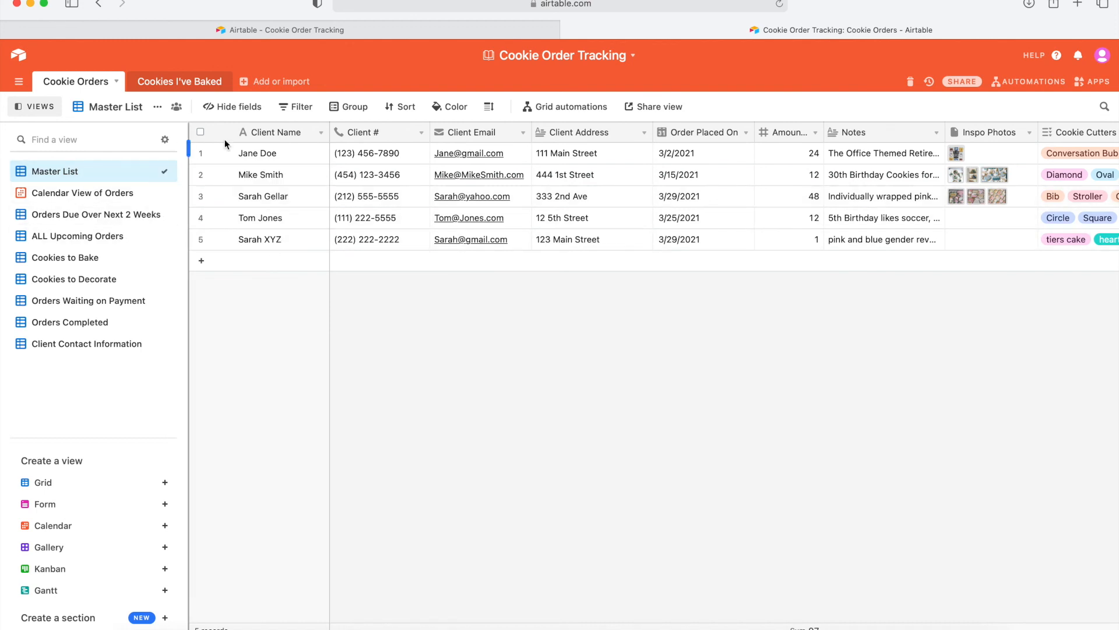
# In the Orders Completed view, select both completed order rows.
pyautogui.click(93, 324)
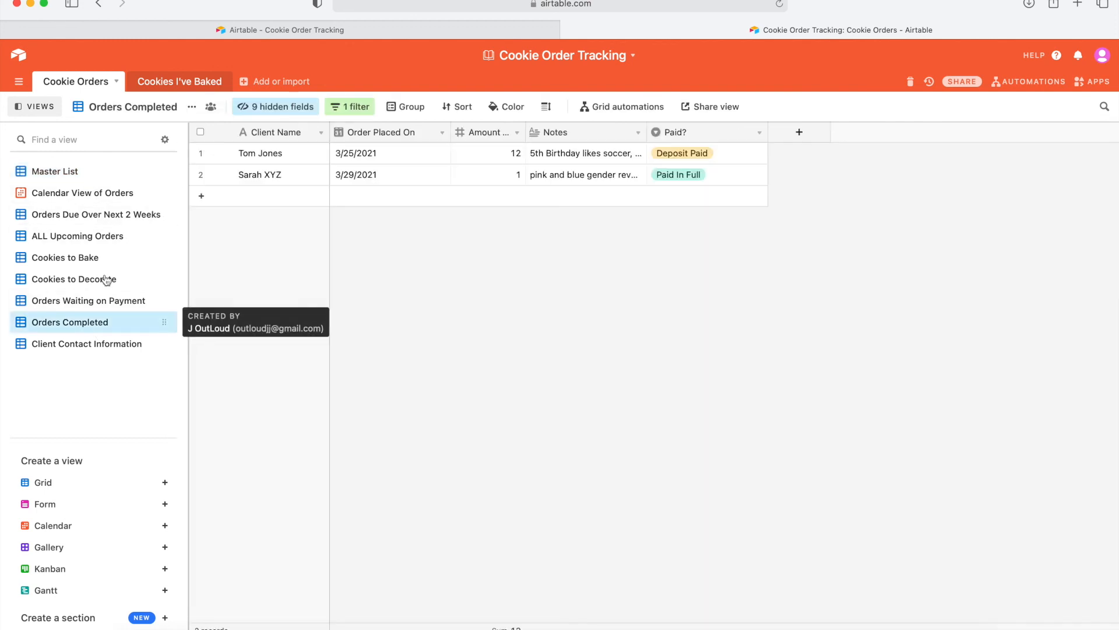
pyautogui.click(200, 153)
pyautogui.click(200, 174)
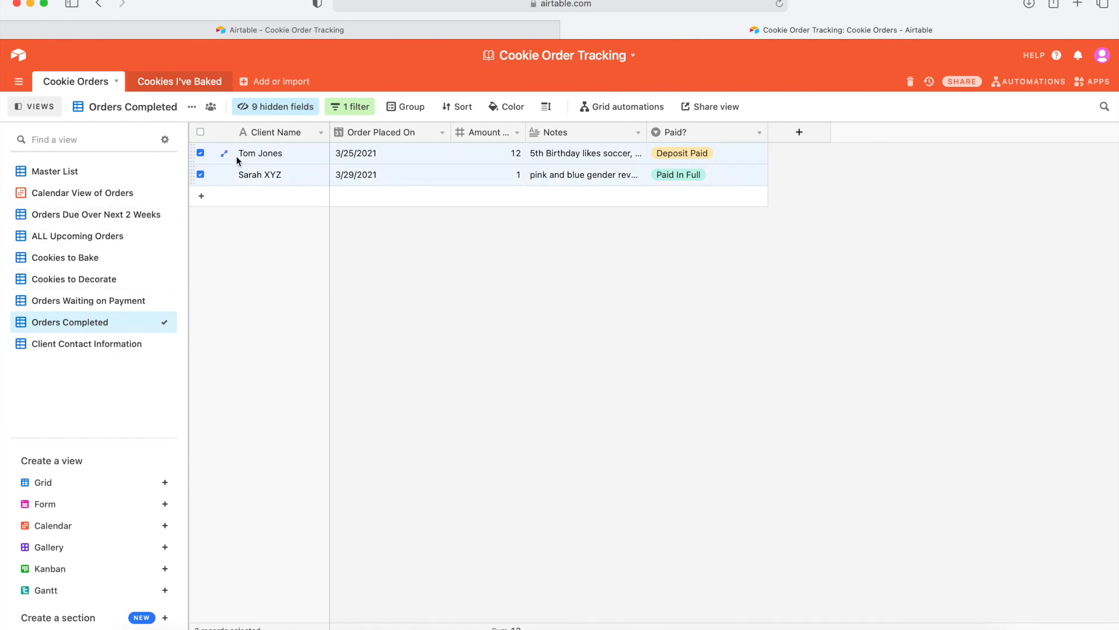
# Delete the two selected orders, undo the deletion, and return to Master List.
pyautogui.rightClick(222, 155)
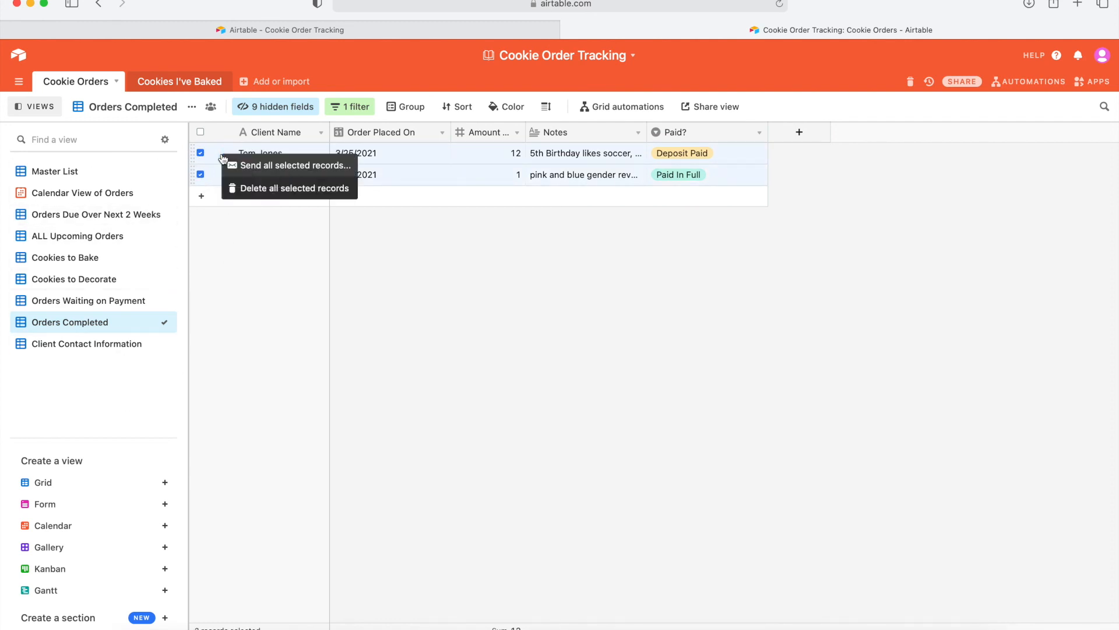
pyautogui.click(255, 189)
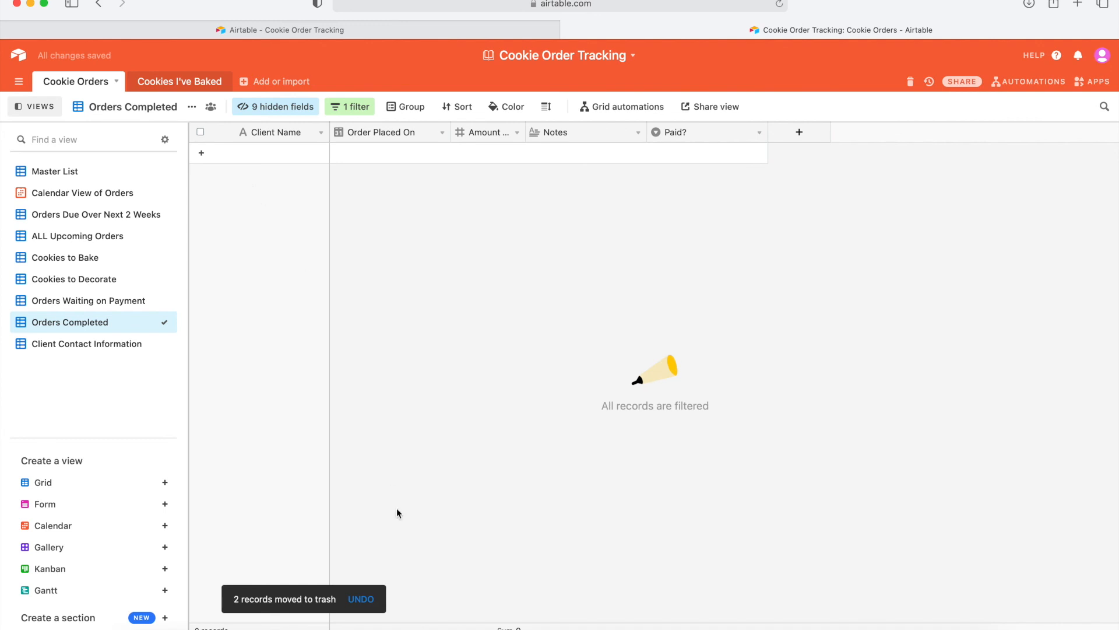
pyautogui.click(366, 602)
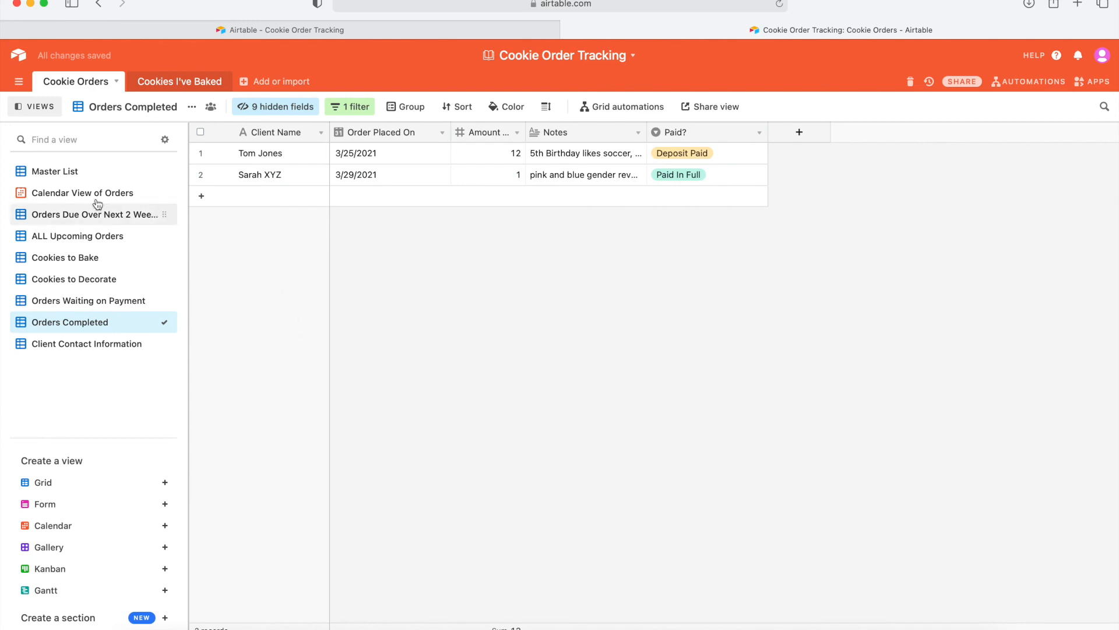
pyautogui.click(77, 172)
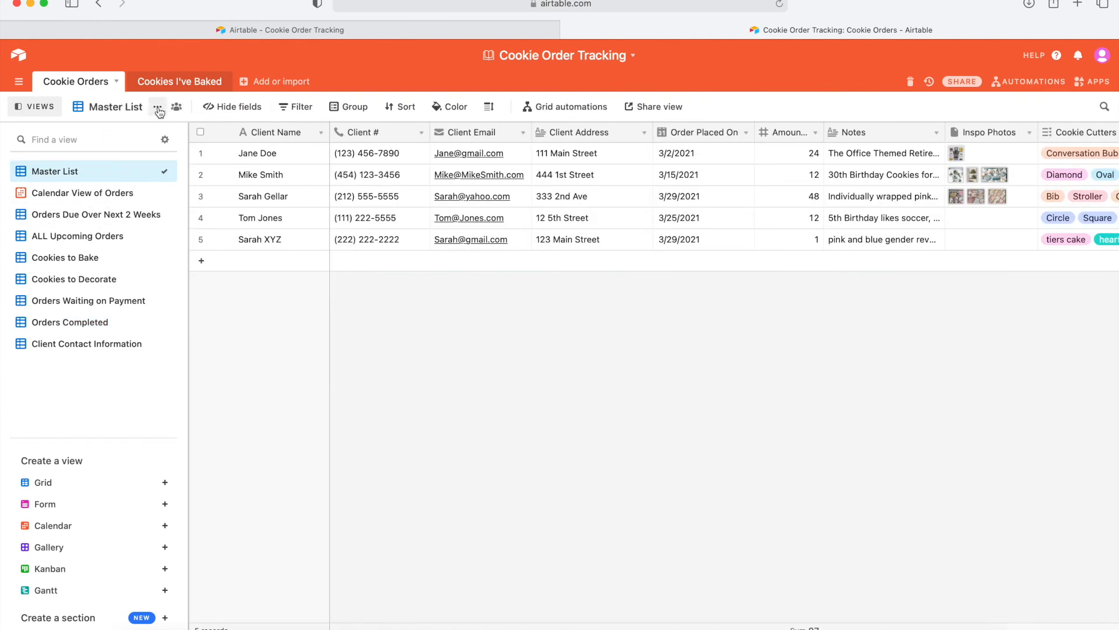
# Review the Master List view's options menu without choosing anything, and scroll the grid sideways.
pyautogui.click(158, 107)
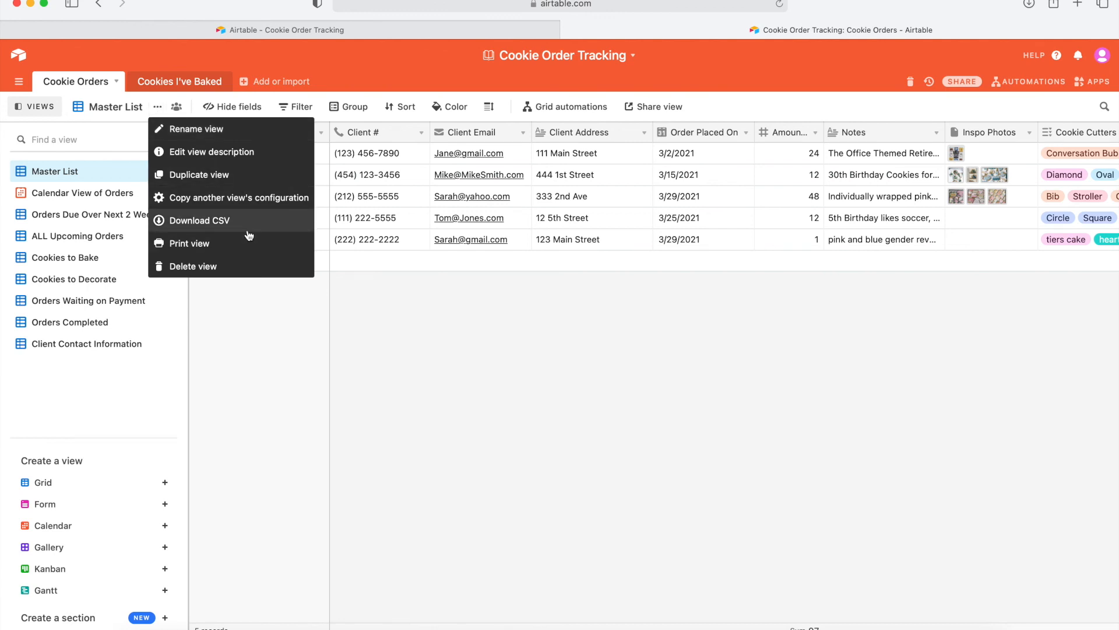
pyautogui.click(556, 417)
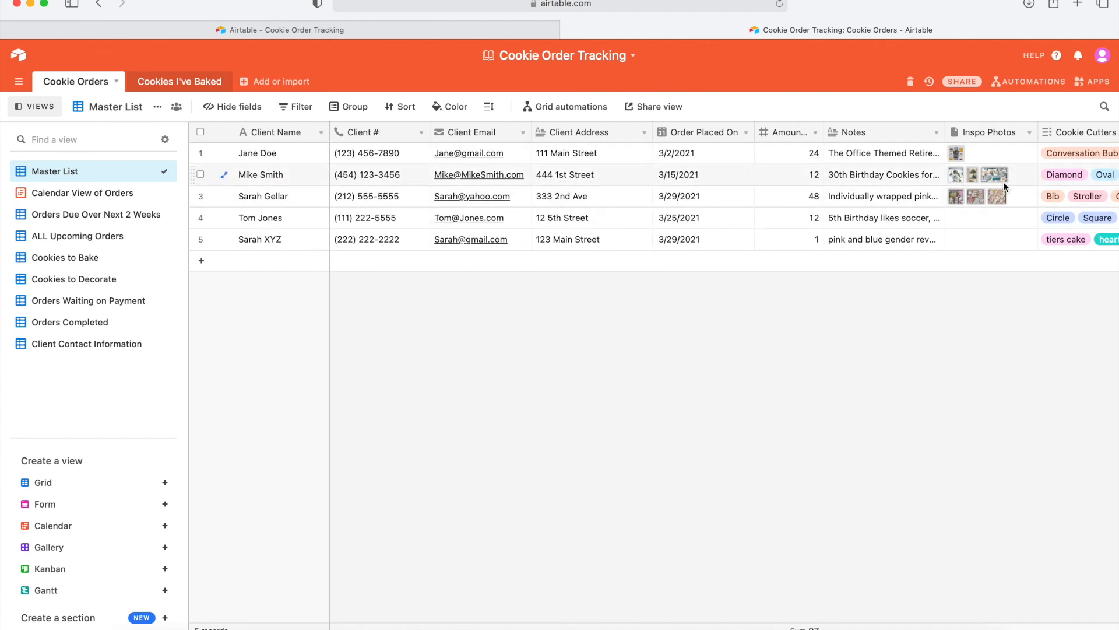
pyautogui.hscroll(10, 1005, 187)
pyautogui.hscroll(-10, 965, 215)
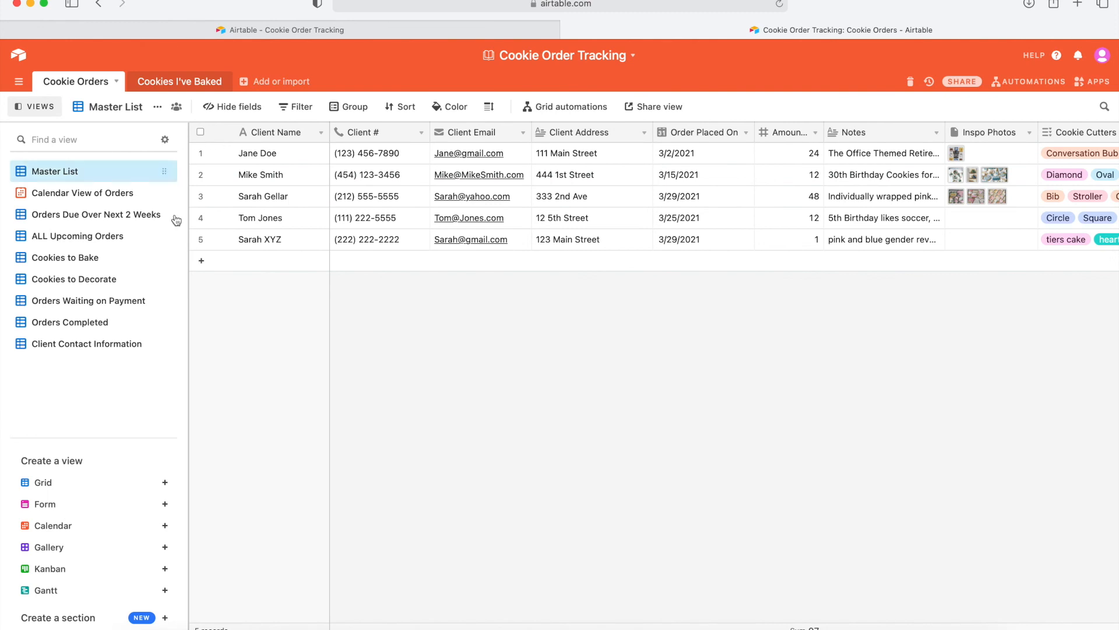
# In the Orders Completed view, review its view options menu and close it unchanged.
pyautogui.click(99, 323)
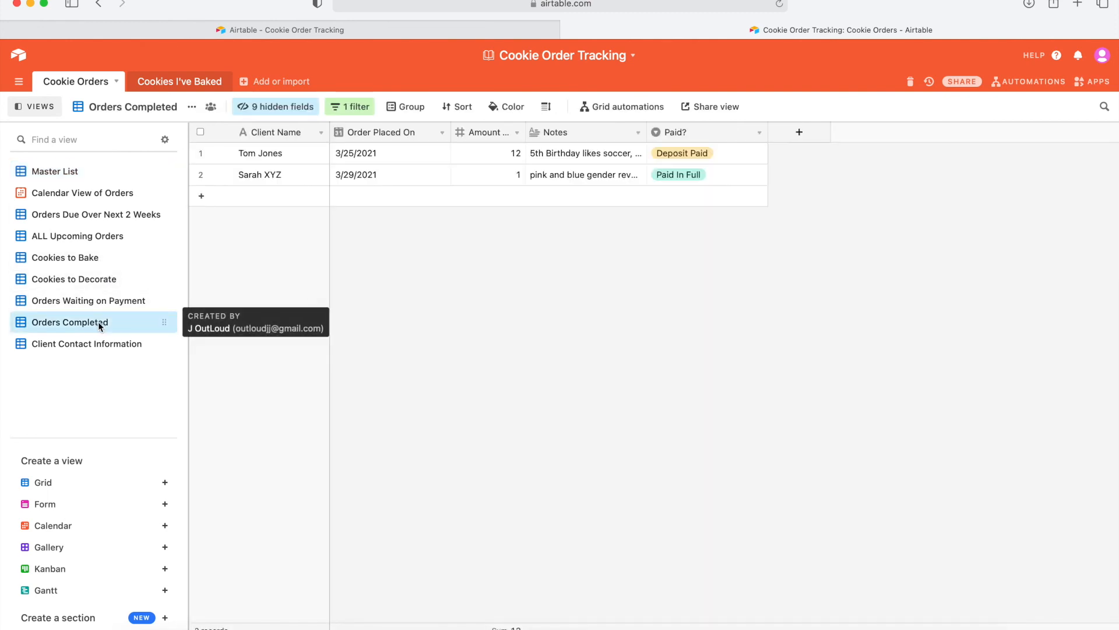
pyautogui.click(192, 107)
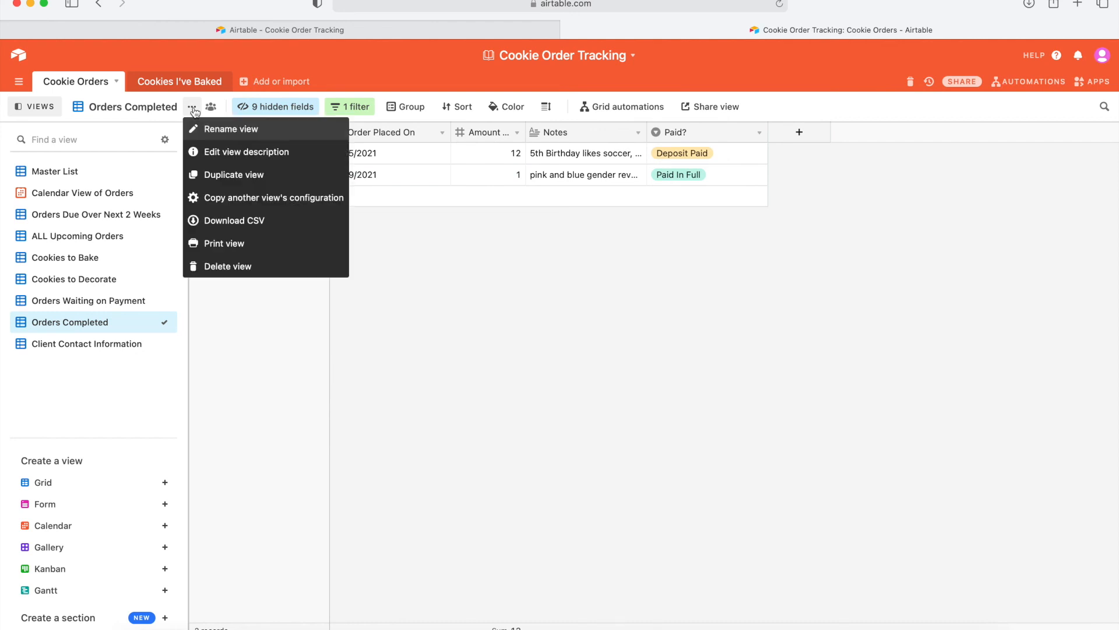
pyautogui.click(553, 336)
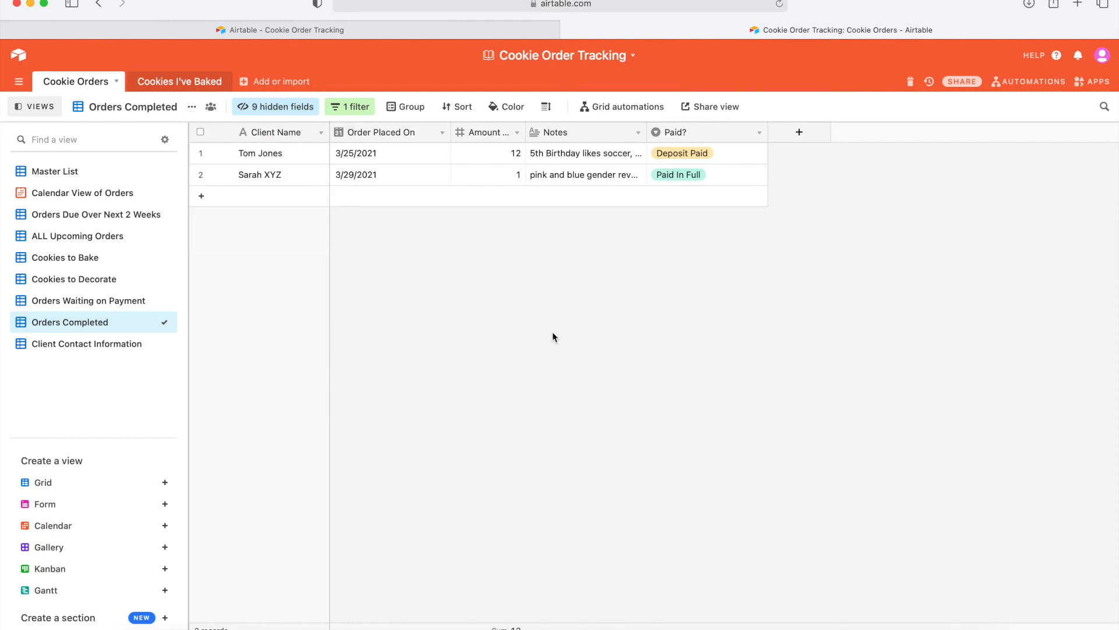